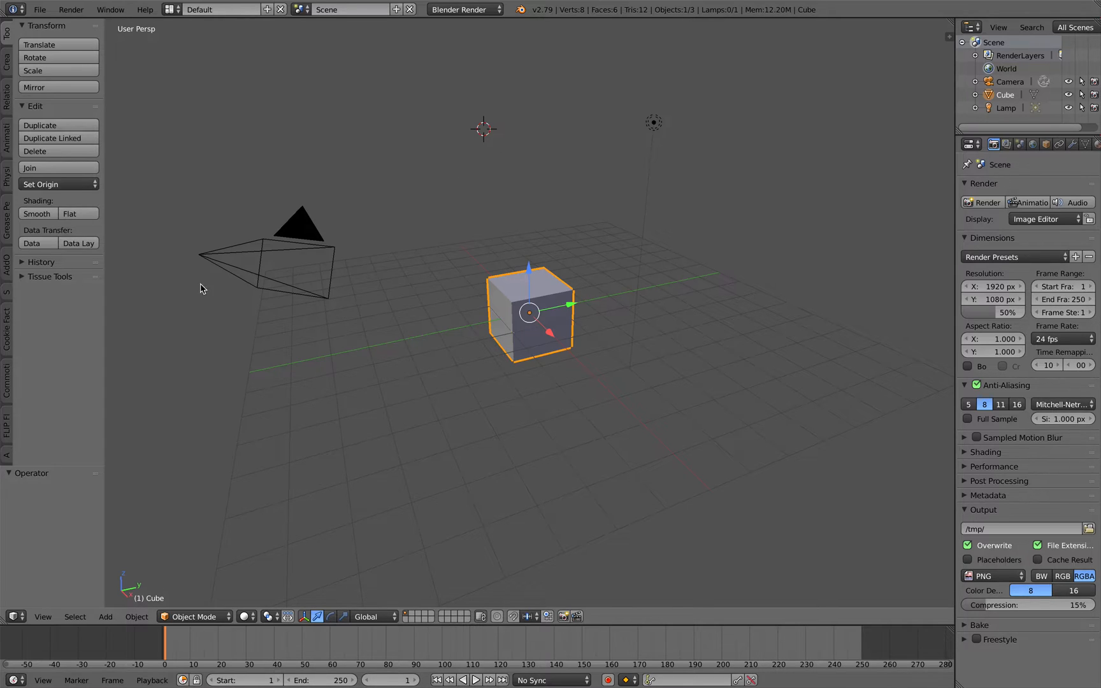
# Expand the Tissue Tools panel and orbit in for a closer look at the default cube
pyautogui.click(63, 277)
pyautogui.scroll(2, 377, 266)
pyautogui.scroll(2, 377, 266)
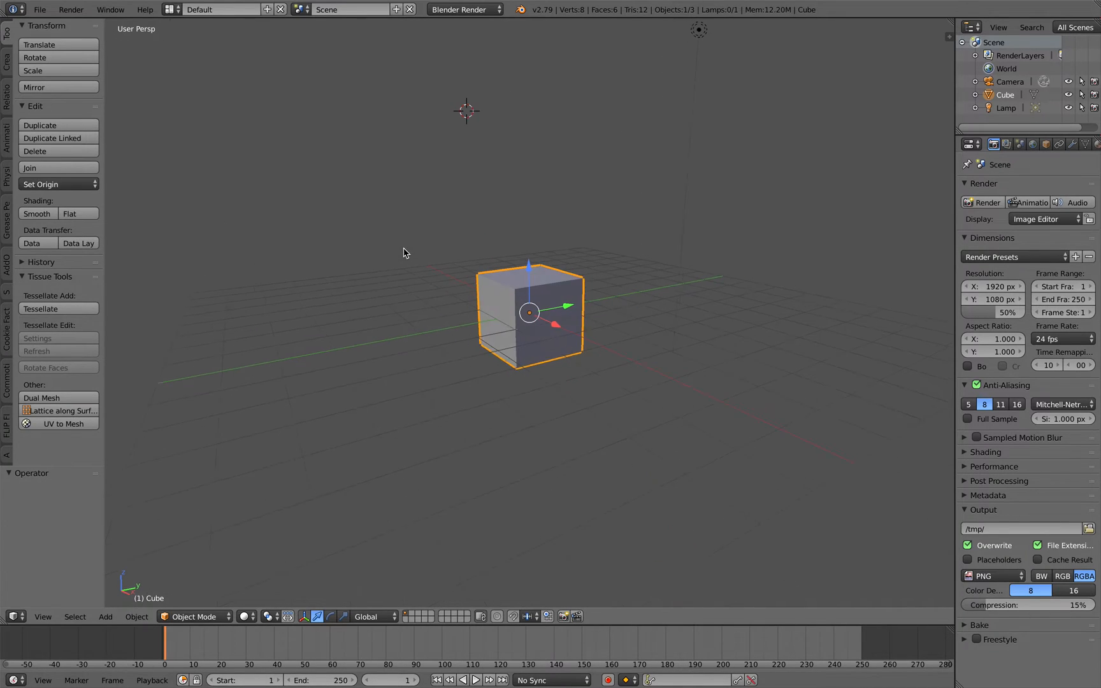
pyautogui.scroll(1, 404, 252)
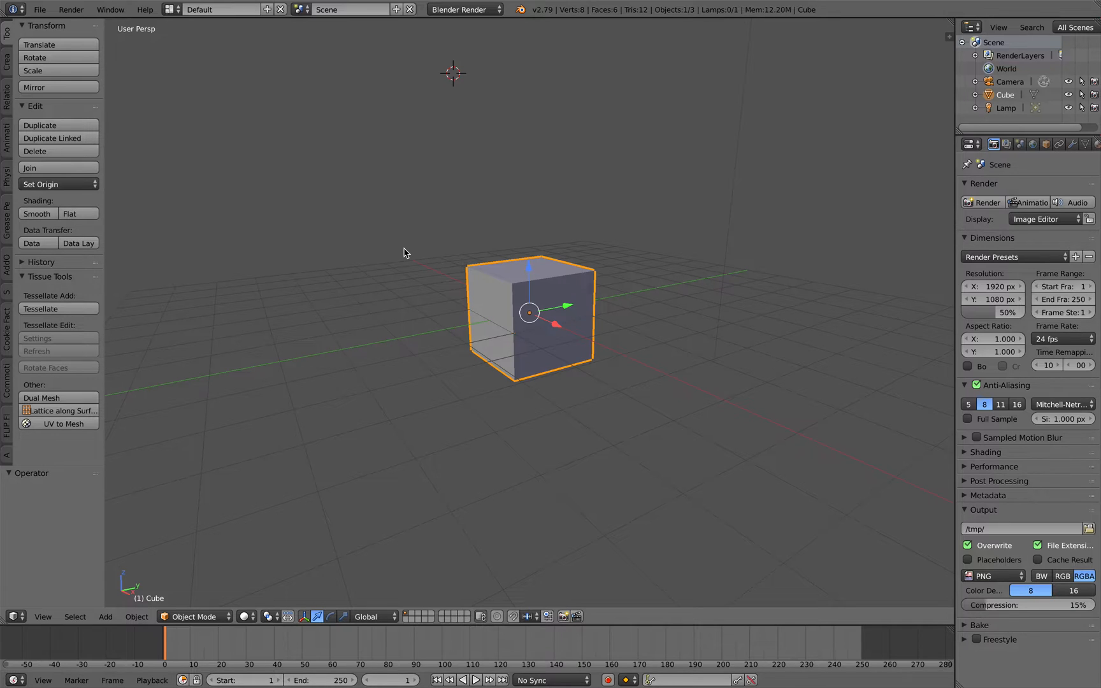
pyautogui.scroll(3, 434, 263)
pyautogui.moveTo(465, 250); pyautogui.dragTo(561, 236, button='middle')
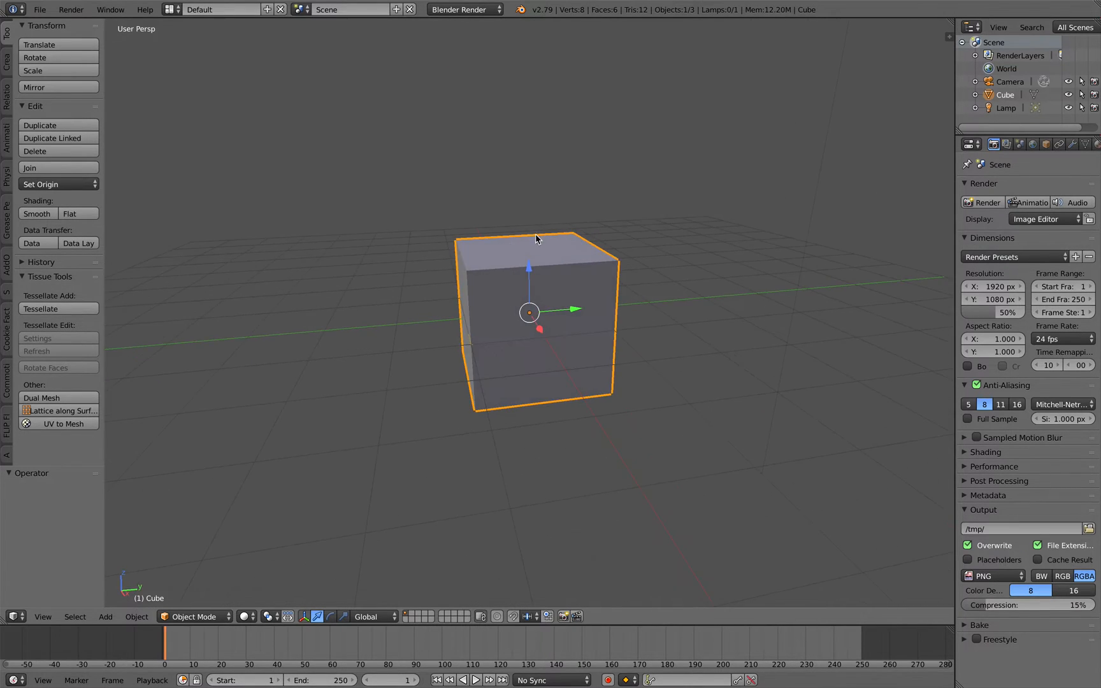
# Save the scene as tissuerd_00.blend in the Desktop folder
pyautogui.click(40, 10)
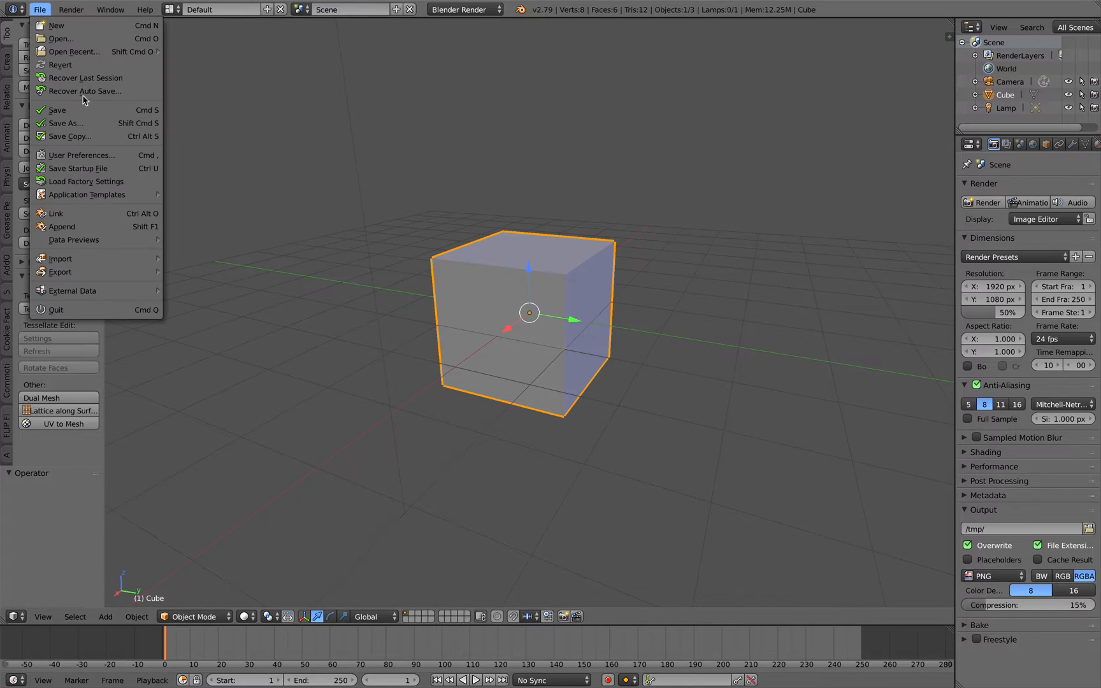
pyautogui.click(84, 124)
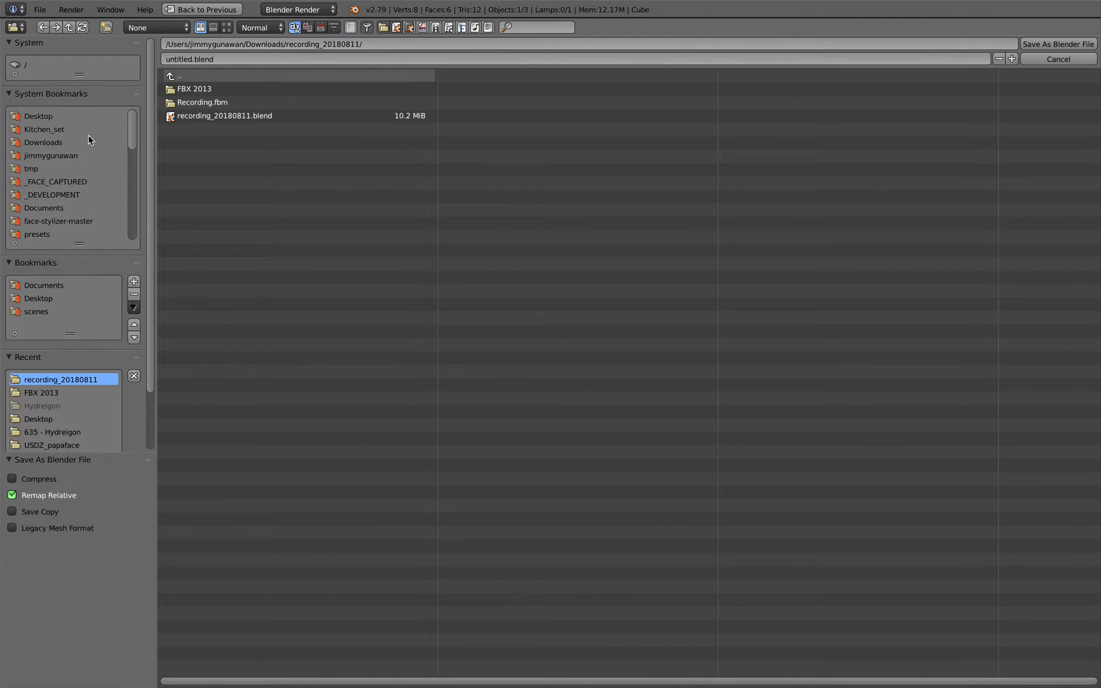
pyautogui.click(38, 116)
pyautogui.click(181, 59)
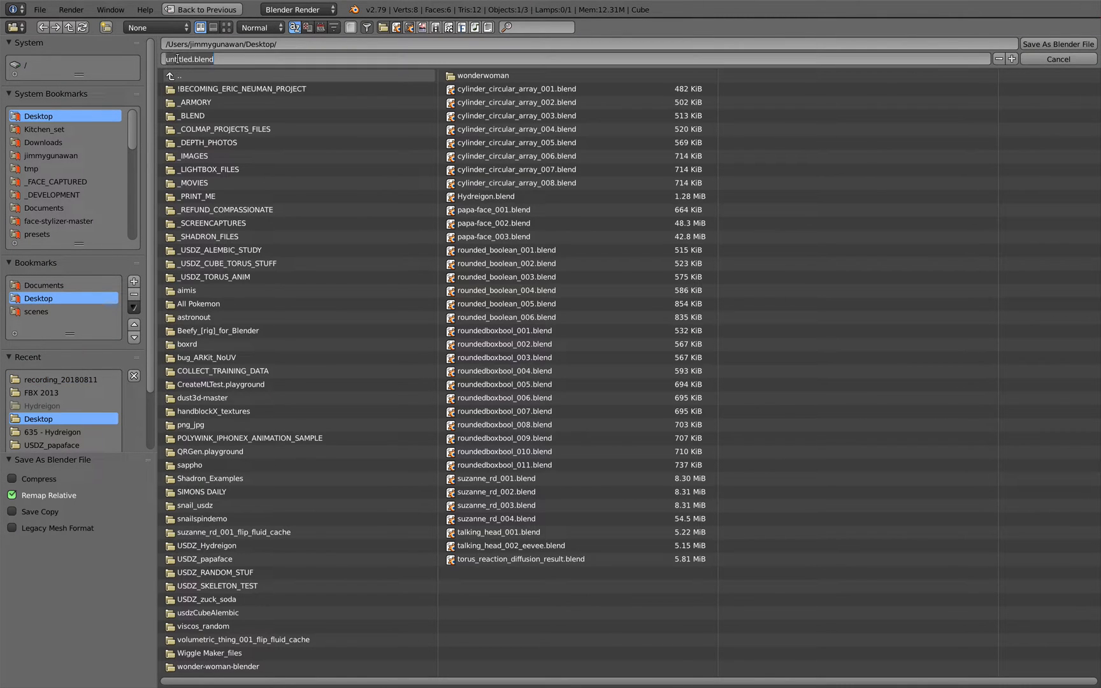
pyautogui.moveTo(169, 59); pyautogui.dragTo(192, 59)
pyautogui.write('rd_001')
pyautogui.click(1057, 44)
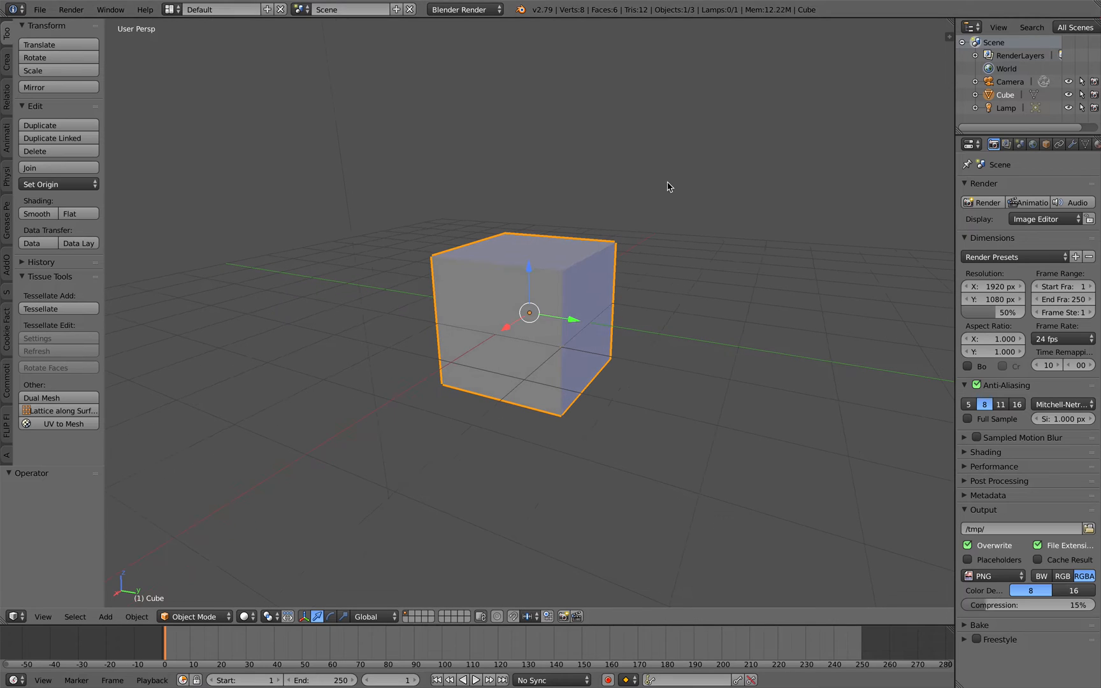
# Add a Subdivision Surface modifier to the cube and Shift+D duplicate it along Y
pyautogui.moveTo(668, 187); pyautogui.dragTo(637, 221, button='middle')
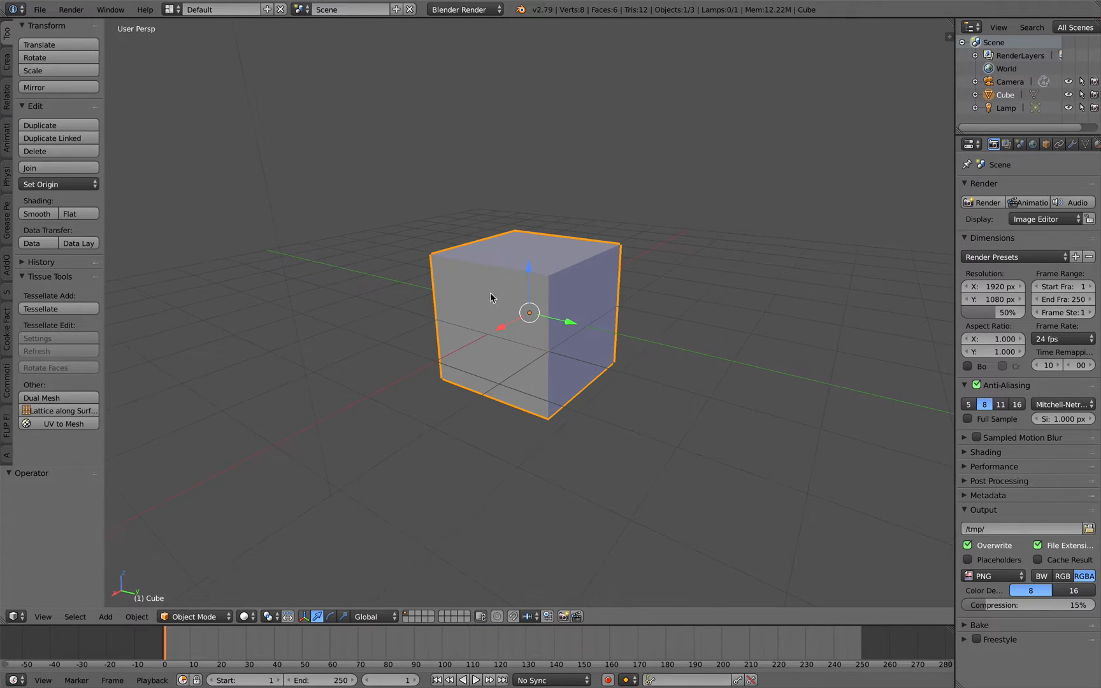
pyautogui.click(1073, 144)
pyautogui.click(1024, 187)
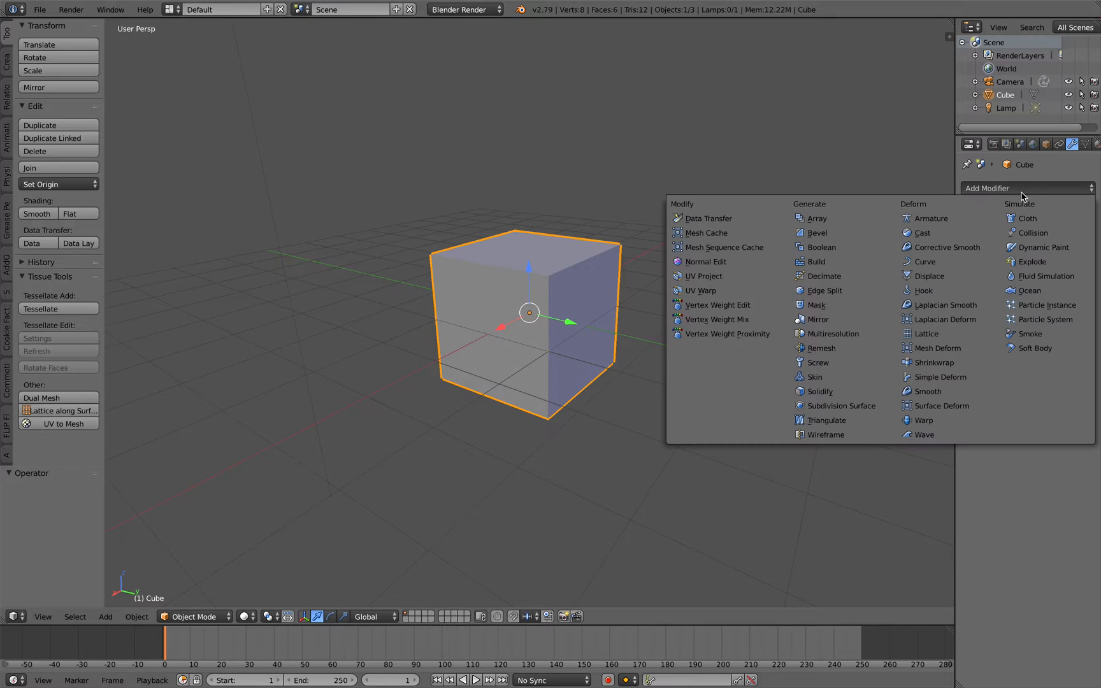
pyautogui.click(878, 409)
pyautogui.moveTo(792, 317); pyautogui.dragTo(688, 318, button='middle')
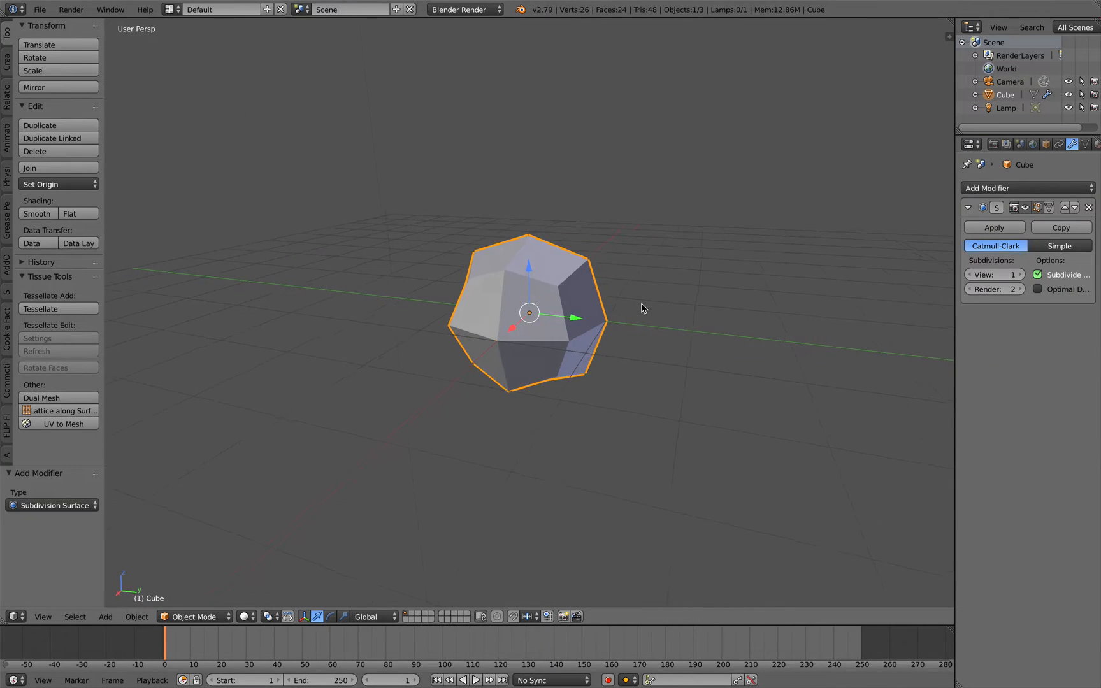
pyautogui.hotkey('shift', 'd')
pyautogui.press('y')
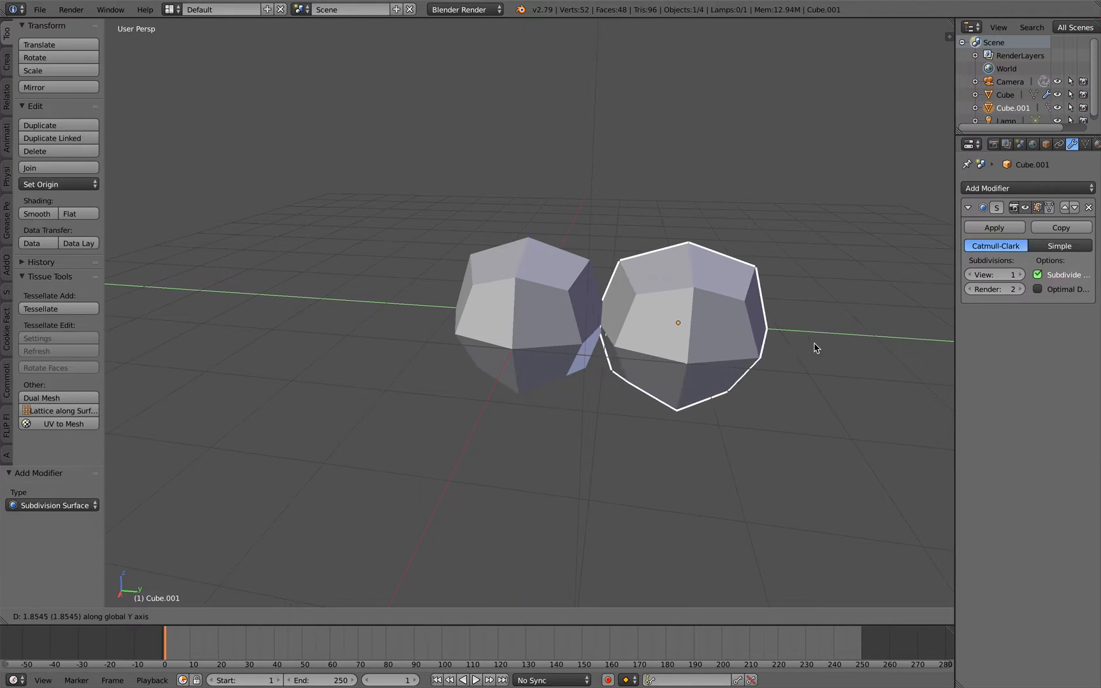
pyautogui.click(888, 347)
# Set the original cube's subdivision to Simple with View level 6 and Wire display enabled
pyautogui.rightClick(602, 327)
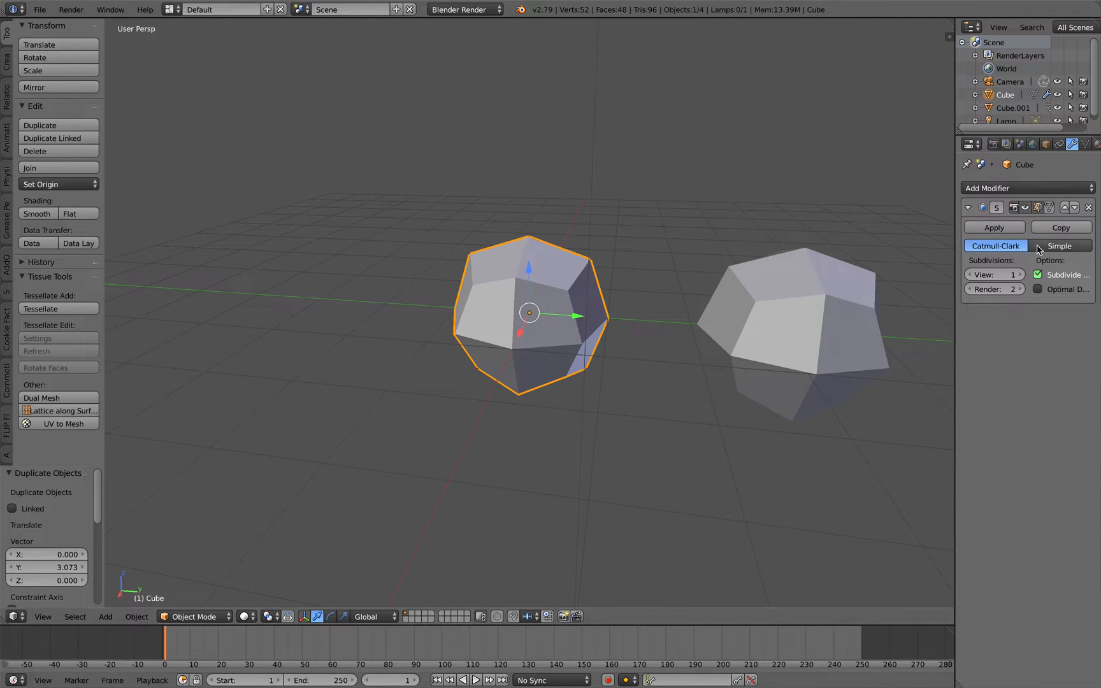
pyautogui.click(1060, 246)
pyautogui.doubleClick(998, 275)
pyautogui.write('5')
pyautogui.press('Return')
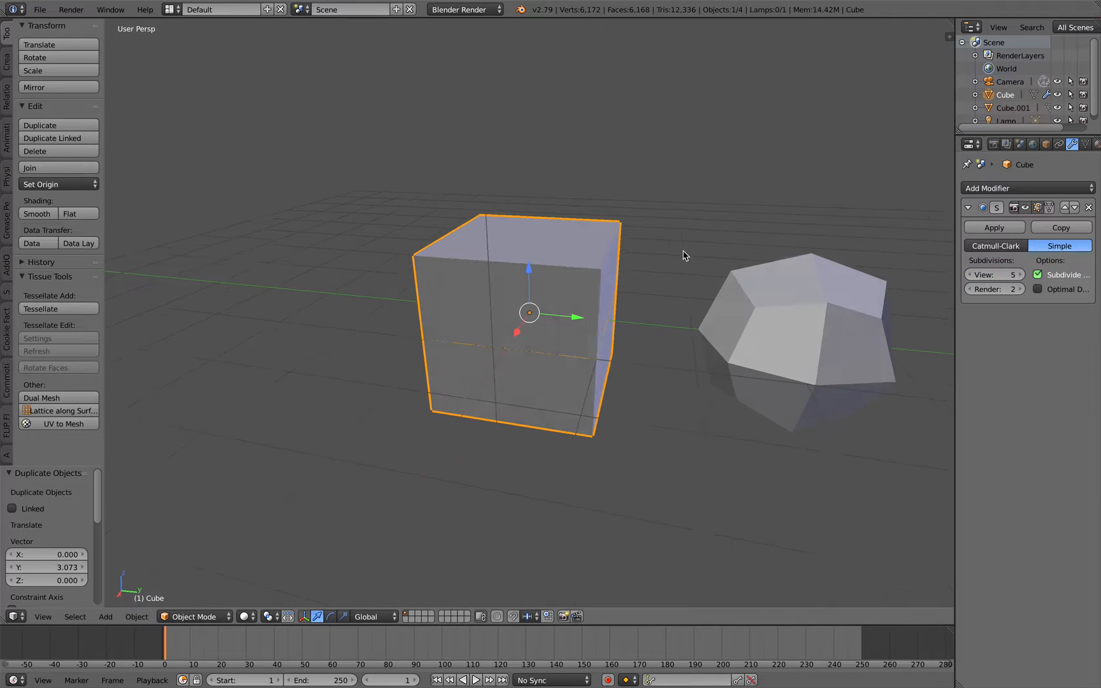
pyautogui.click(1046, 144)
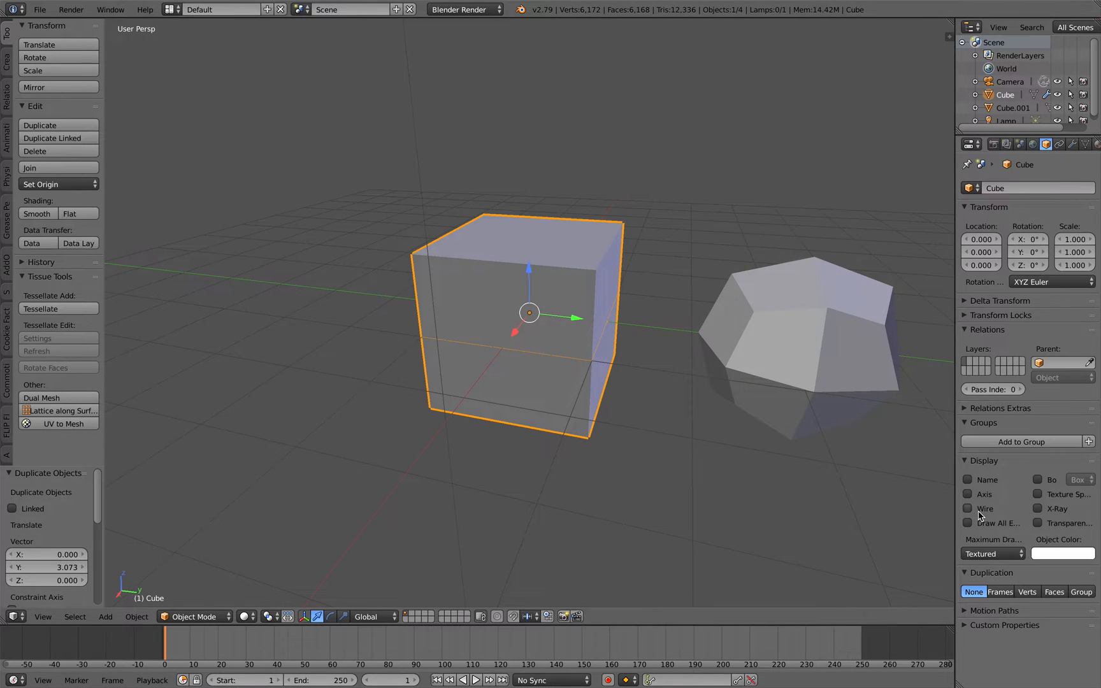
pyautogui.click(968, 508)
pyautogui.click(1072, 145)
pyautogui.click(1020, 275)
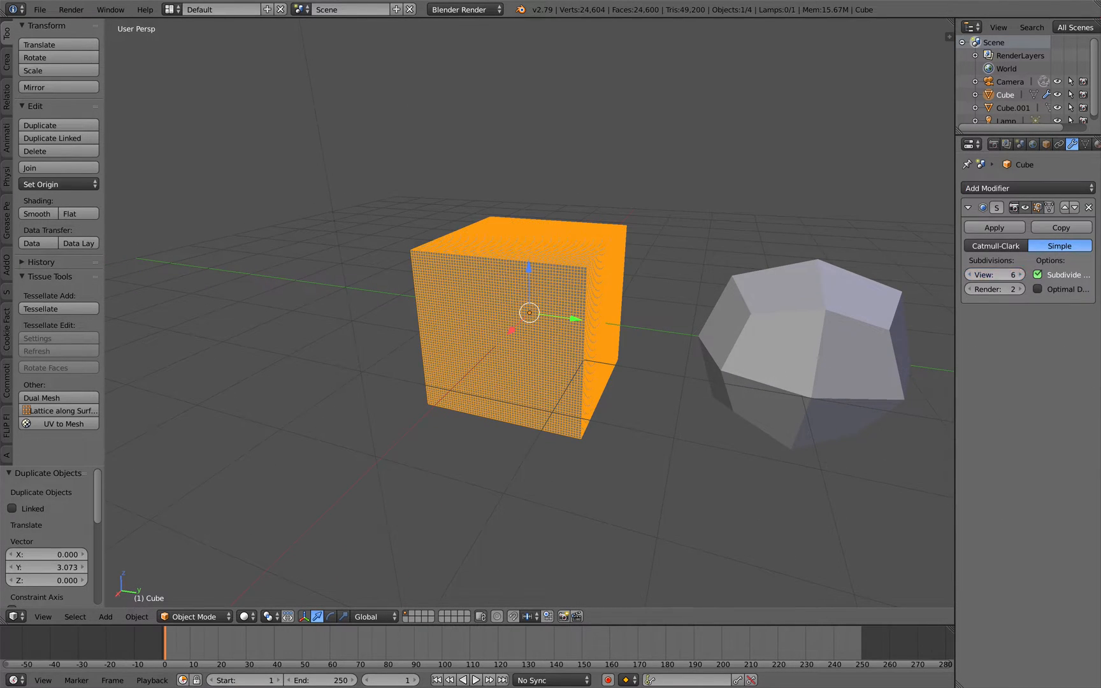
# Apply the subdivision permanently, giving a dense ~24,600-face grid, and inspect both objects
pyautogui.moveTo(640, 271)
pyautogui.mouseDown(button='middle')
pyautogui.moveTo(538, 261)
pyautogui.moveTo(527, 232)
pyautogui.moveTo(542, 243)
pyautogui.mouseUp(button='middle')
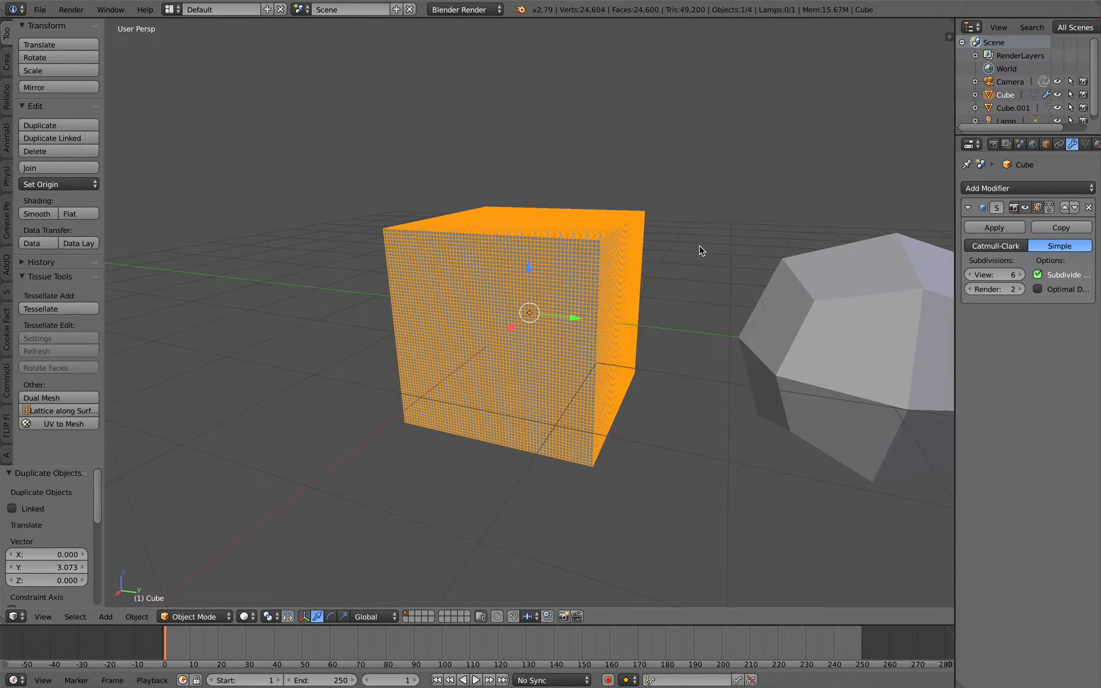
pyautogui.hotkey('ctrl', 'a')
pyautogui.scroll(-2, 700, 251)
pyautogui.scroll(2, 698, 236)
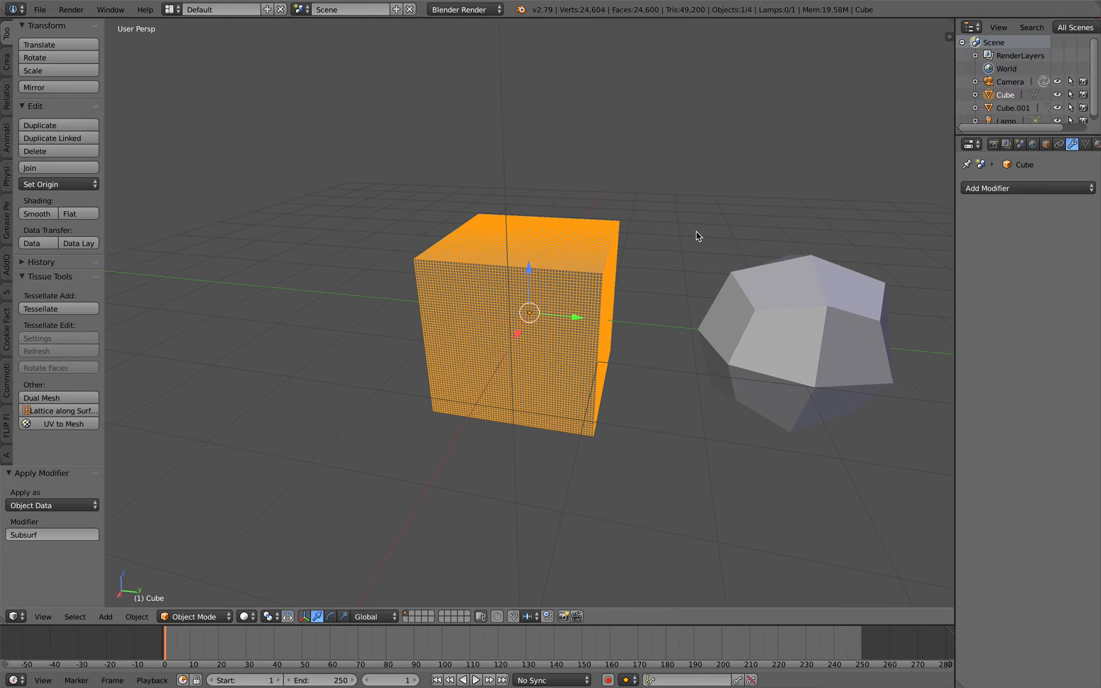
pyautogui.moveTo(697, 236); pyautogui.dragTo(693, 250, button='middle')
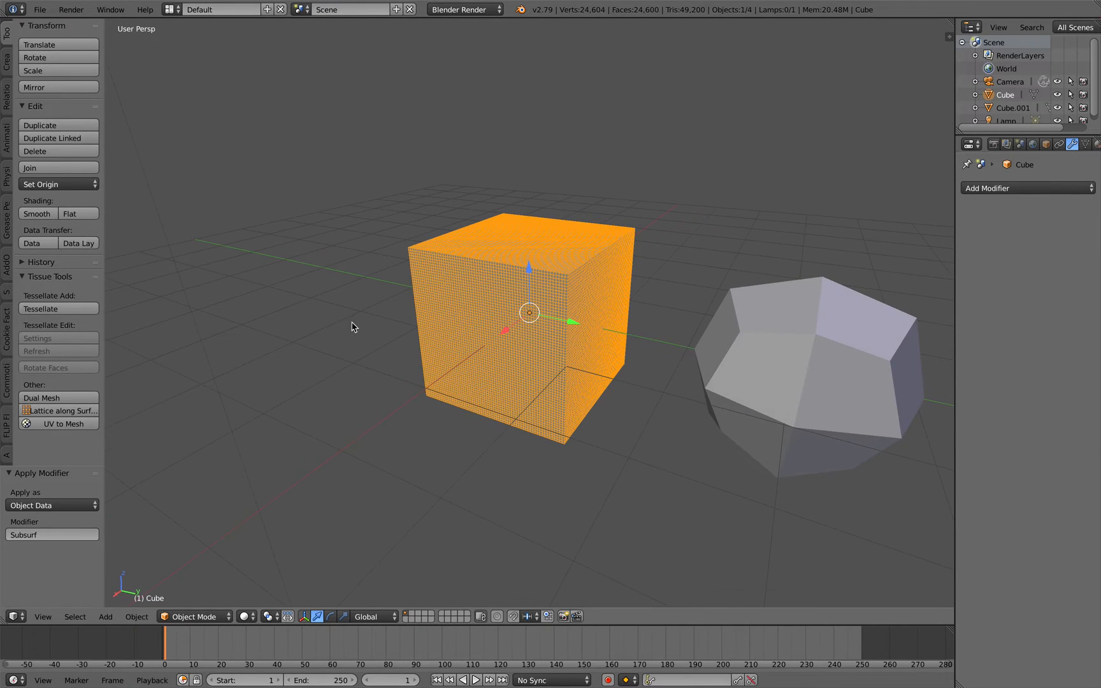
pyautogui.moveTo(311, 389); pyautogui.dragTo(320, 385, button='middle')
pyautogui.moveTo(428, 335)
pyautogui.mouseDown(button='middle')
pyautogui.moveTo(424, 319)
pyautogui.moveTo(455, 284)
pyautogui.moveTo(422, 265)
pyautogui.mouseUp(button='middle')
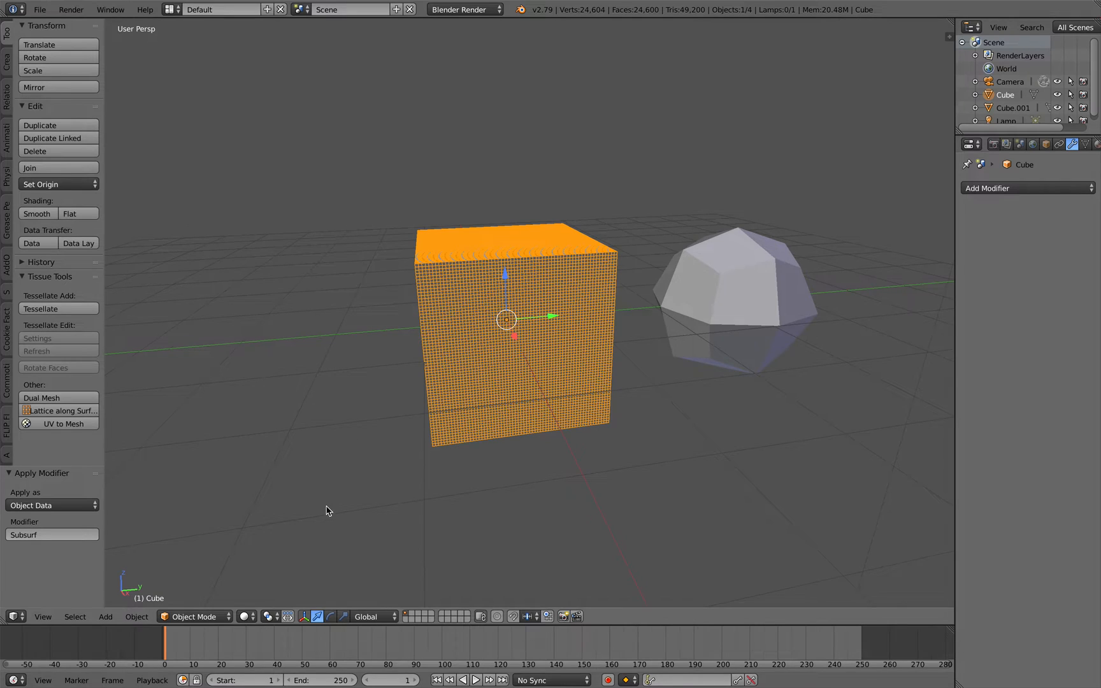
pyautogui.moveTo(258, 585); pyautogui.dragTo(315, 540, button='middle')
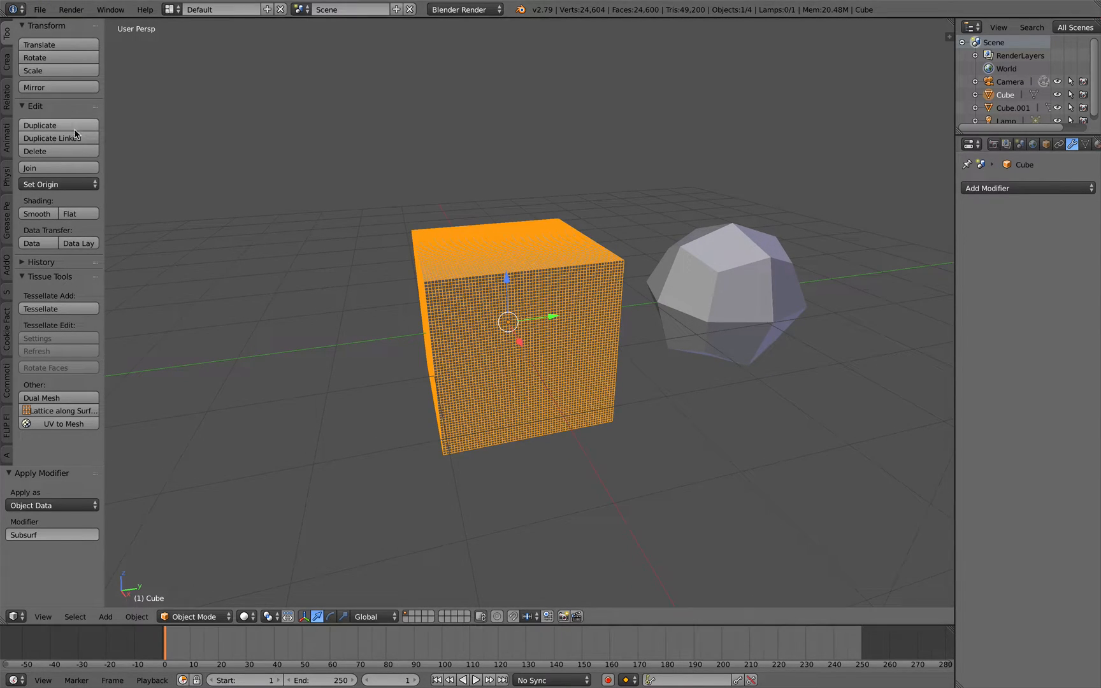
pyautogui.click(44, 12)
pyautogui.click(82, 153)
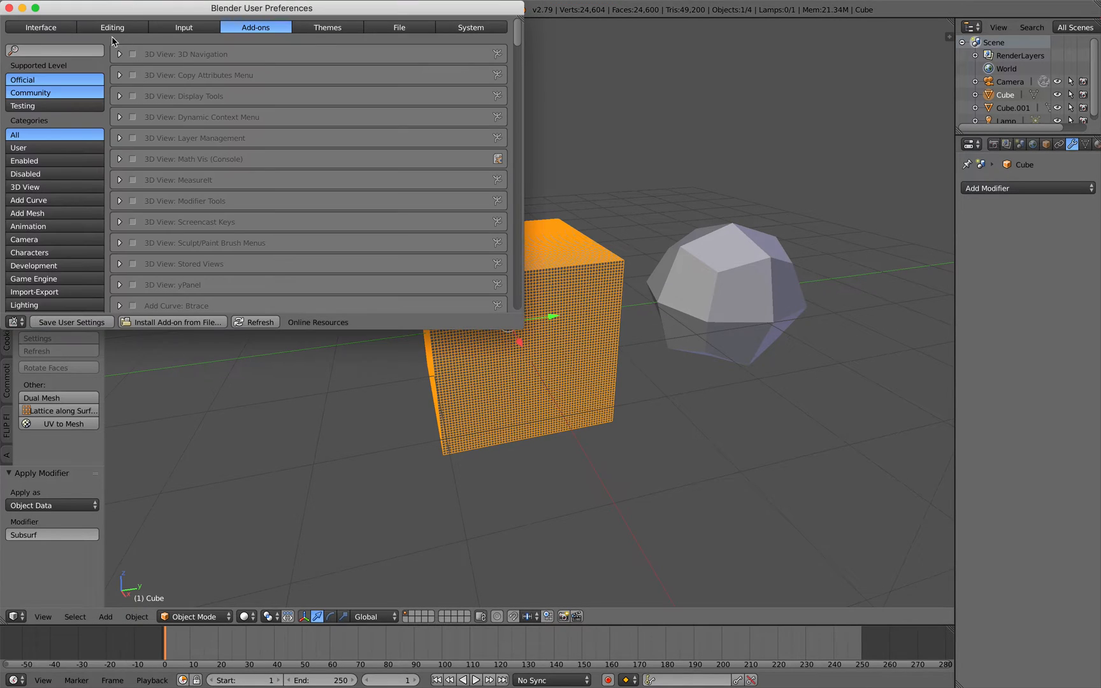
pyautogui.write('tissue')
pyautogui.press('Return')
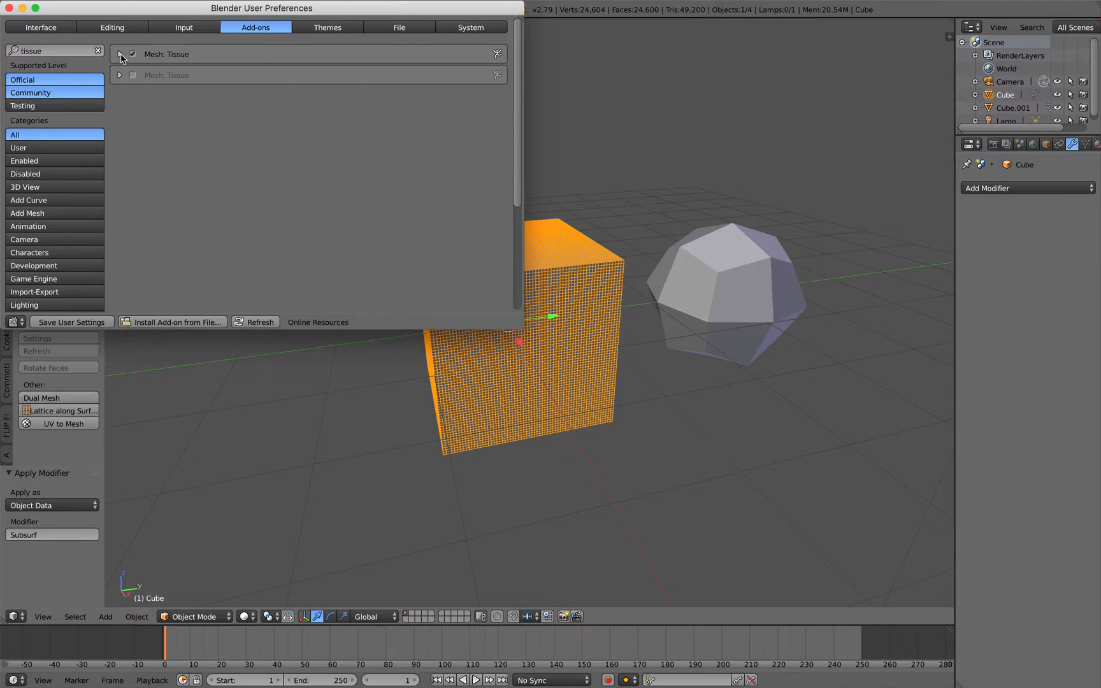
pyautogui.click(120, 54)
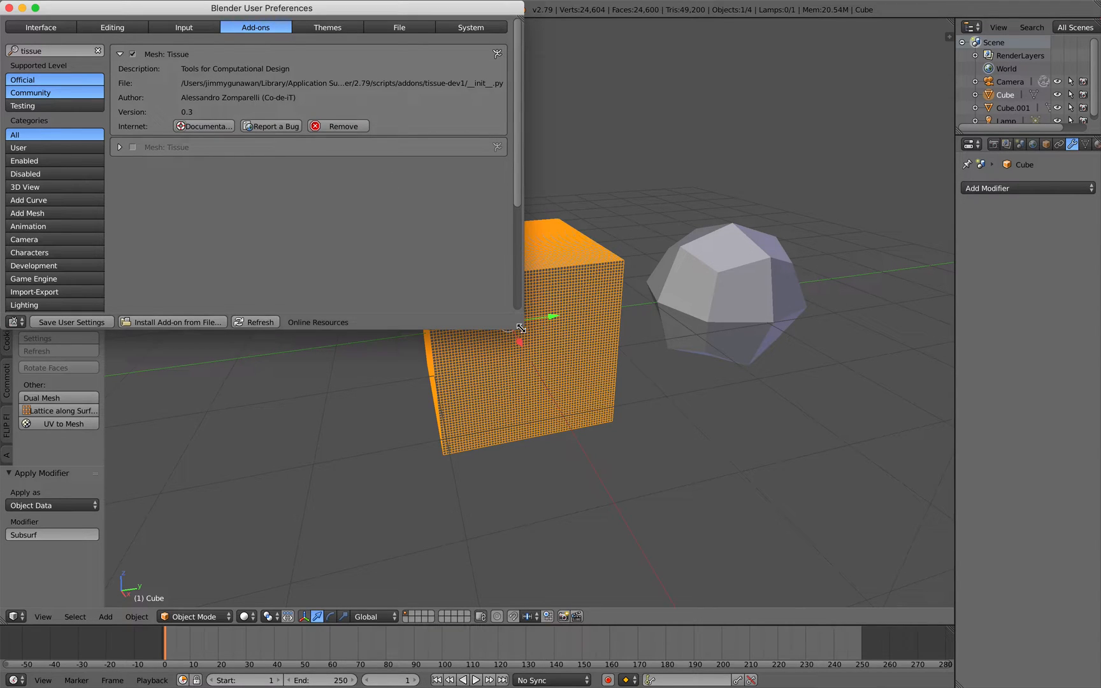
pyautogui.moveTo(521, 329); pyautogui.dragTo(579, 395)
pyautogui.click(132, 147)
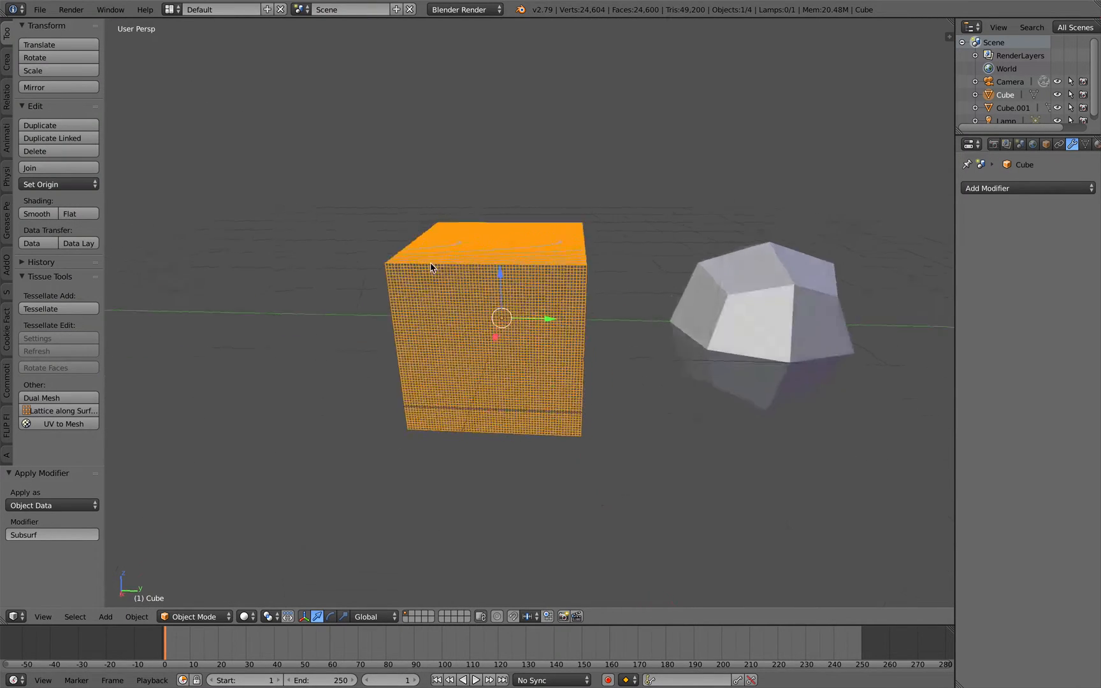
# Duplicate the dense cube and place the copy to its left
pyautogui.moveTo(431, 268)
pyautogui.mouseDown(button='middle')
pyautogui.moveTo(481, 285)
pyautogui.moveTo(498, 275)
pyautogui.mouseUp(button='middle')
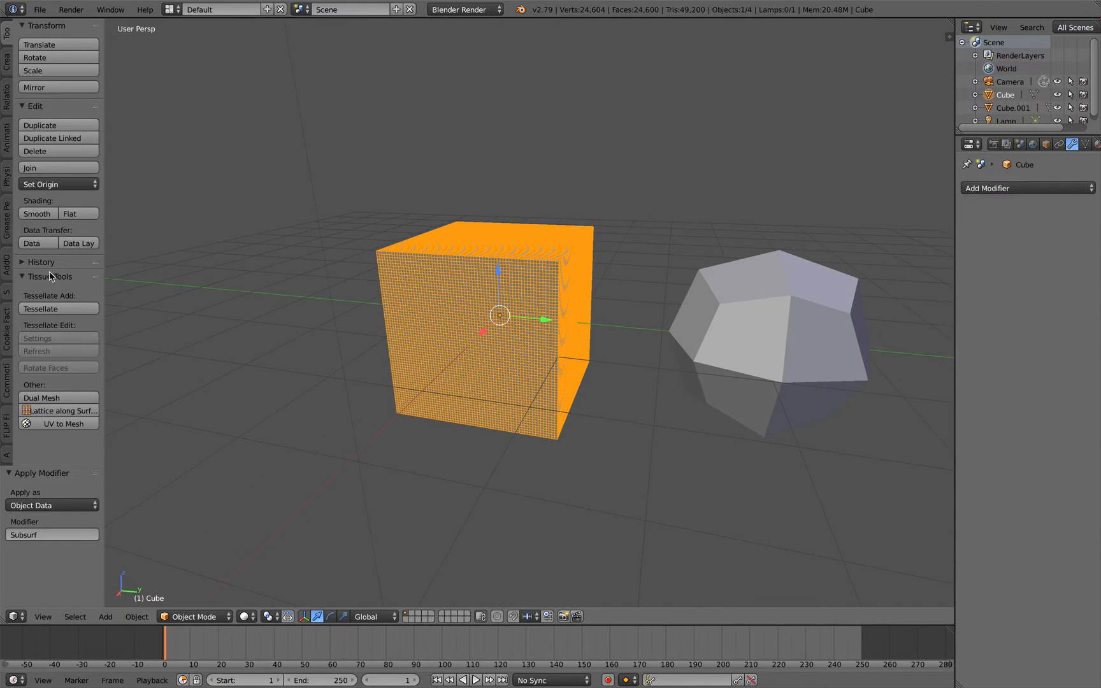
pyautogui.click(44, 277)
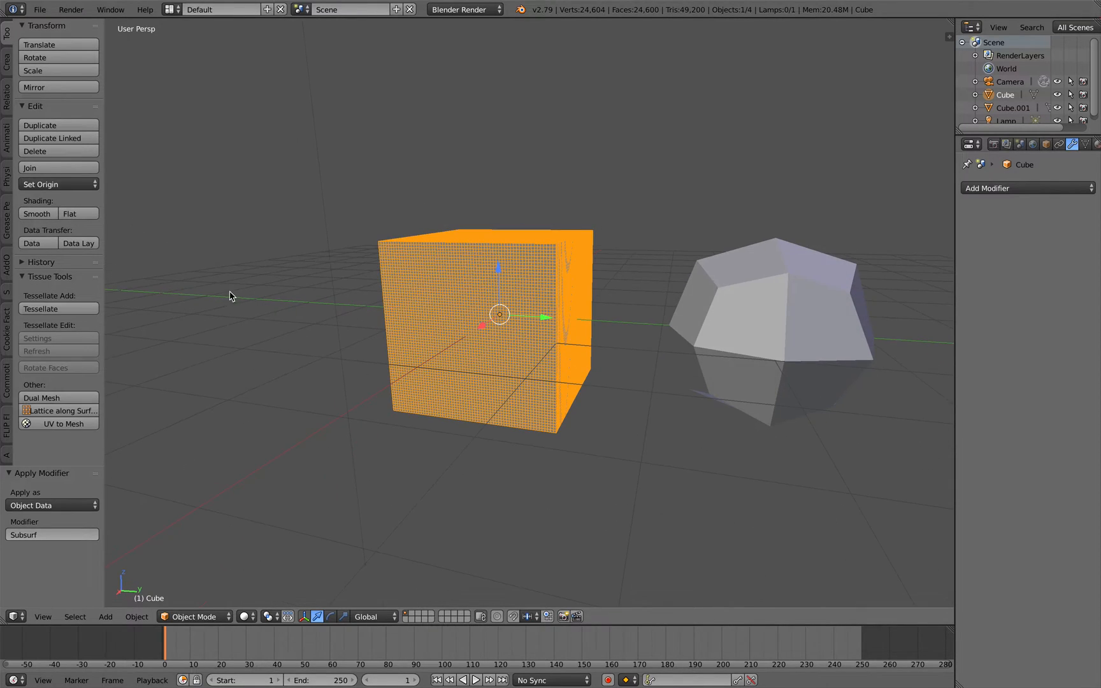
pyautogui.hotkey('shift', 'd')
pyautogui.click(292, 284)
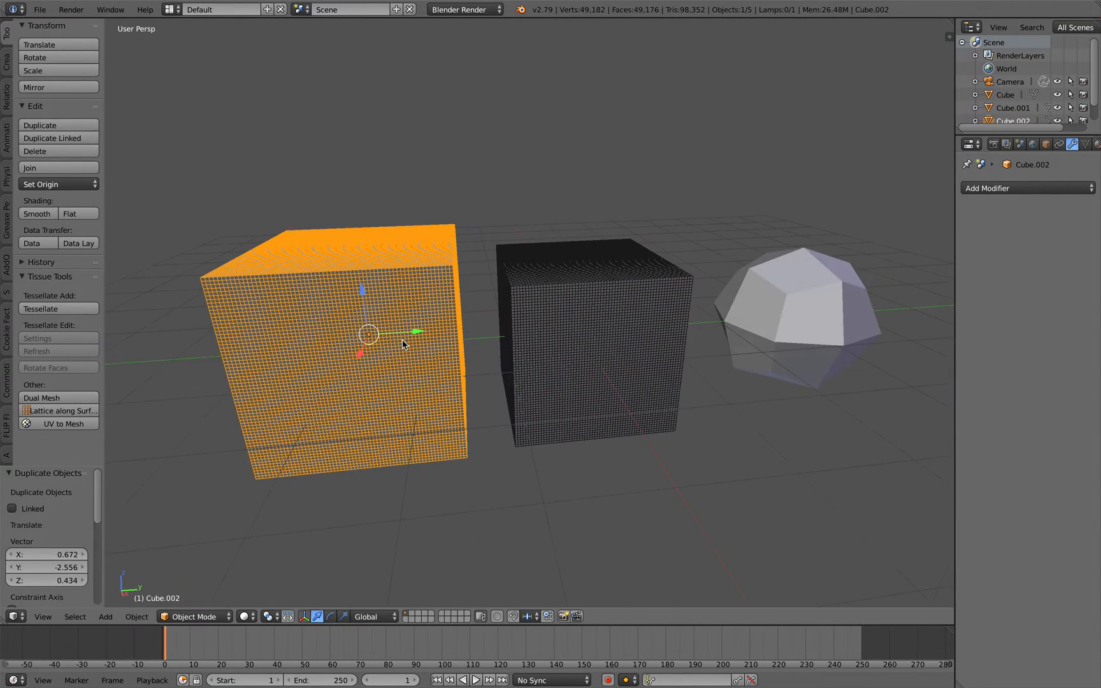
pyautogui.moveTo(373, 341); pyautogui.dragTo(362, 325, button='middle')
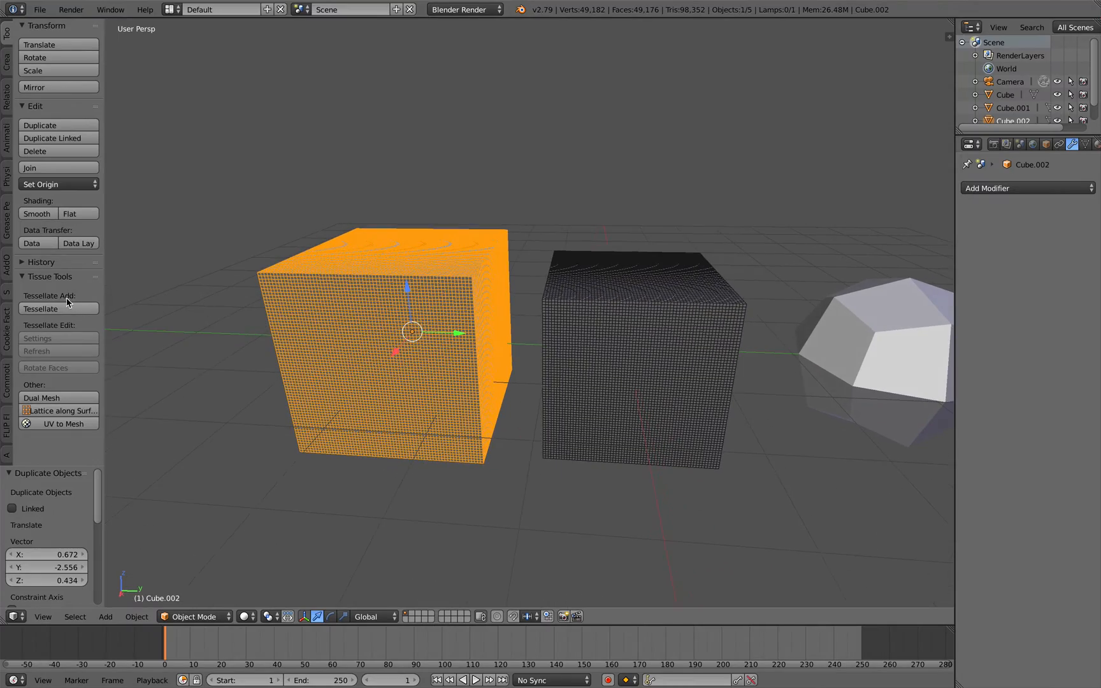
pyautogui.scroll(2, 134, 312)
pyautogui.moveTo(289, 326)
pyautogui.mouseDown(button='middle')
pyautogui.moveTo(401, 323)
pyautogui.moveTo(327, 327)
pyautogui.mouseUp(button='middle')
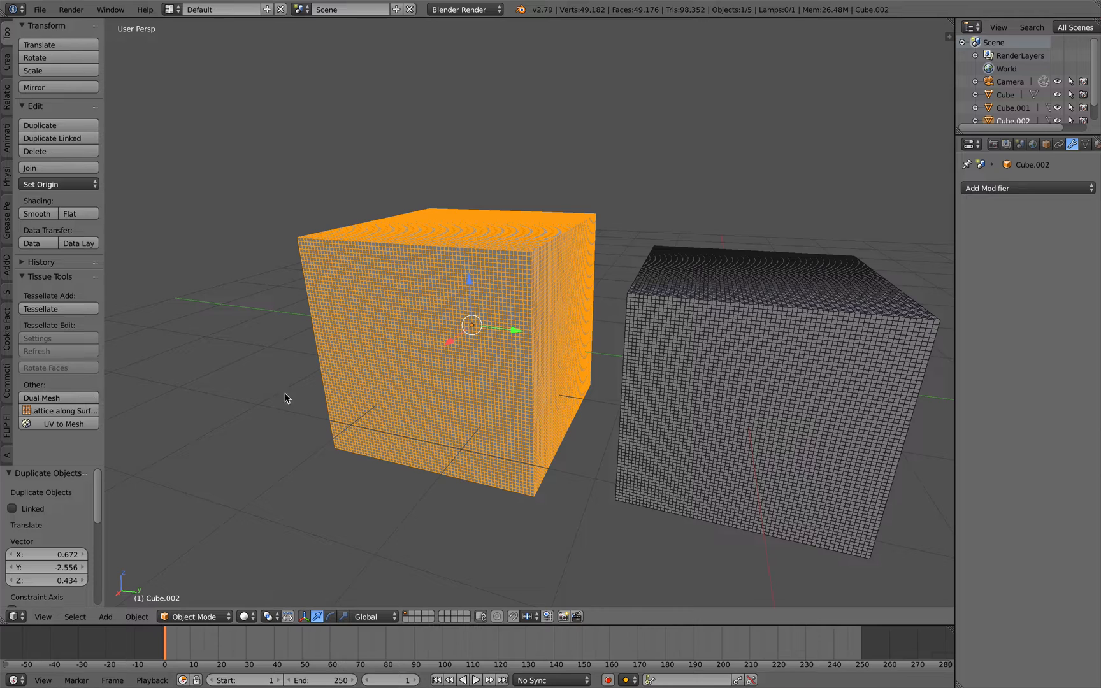
# Give the copy a Triangulate modifier, convert it with Tissue Dual Mesh and enable Wire display
pyautogui.click(1028, 188)
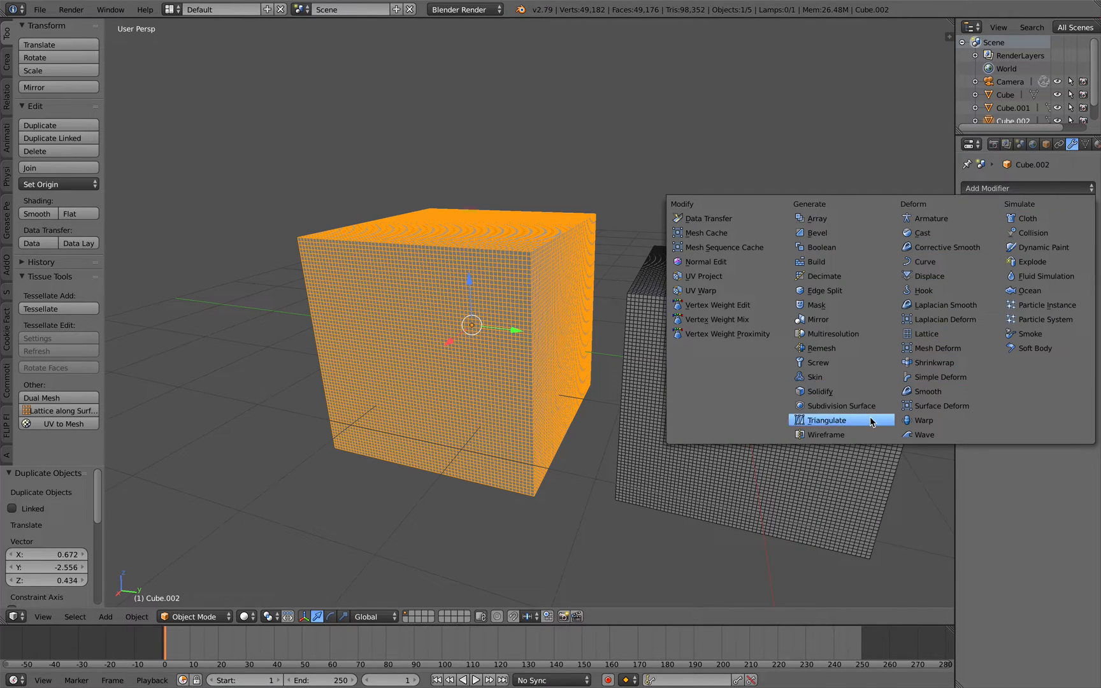
pyautogui.click(825, 420)
pyautogui.moveTo(654, 309); pyautogui.dragTo(582, 296, button='middle')
pyautogui.click(95, 398)
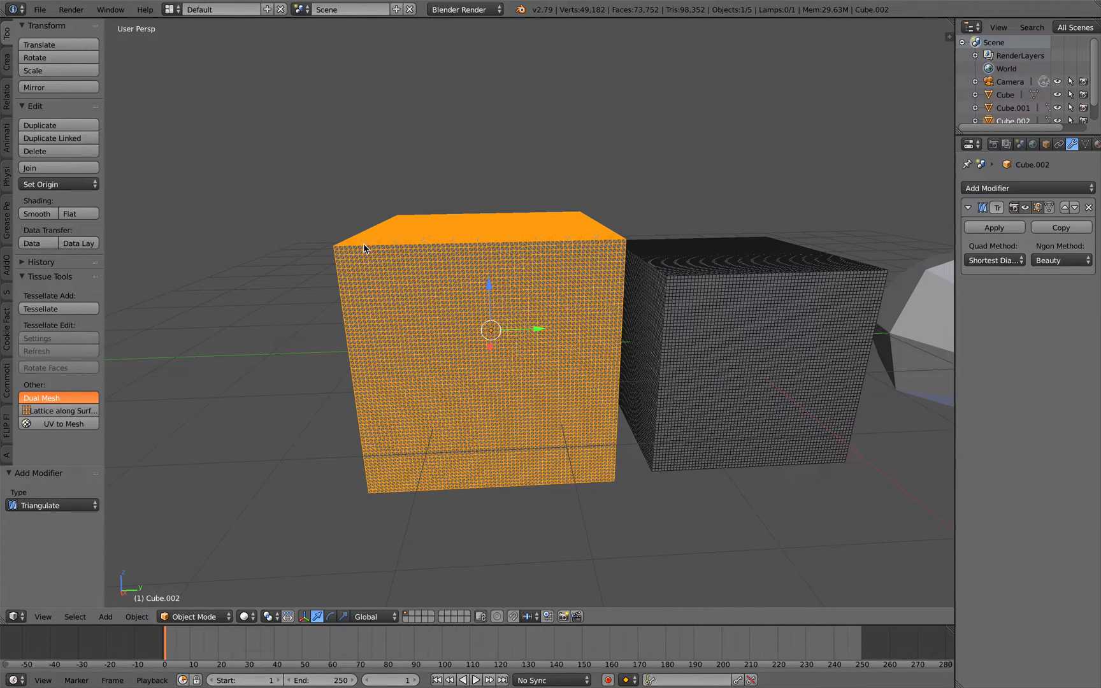
pyautogui.moveTo(370, 254); pyautogui.dragTo(391, 258, button='middle')
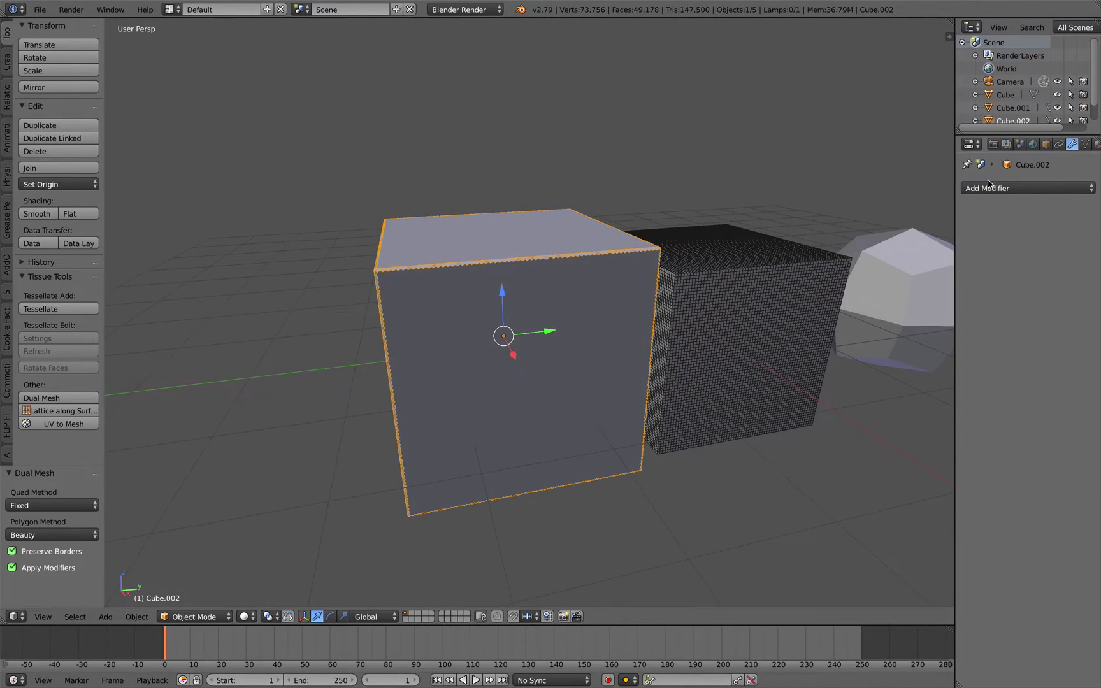
pyautogui.click(1048, 149)
pyautogui.click(968, 508)
# Delete the honeycomb test cube and reselect the original tessellated cube
pyautogui.moveTo(620, 336)
pyautogui.mouseDown(button='middle')
pyautogui.moveTo(470, 306)
pyautogui.moveTo(508, 327)
pyautogui.mouseUp(button='middle')
pyautogui.scroll(2, 551, 325)
pyautogui.press('x')
pyautogui.click(507, 311)
pyautogui.rightClick(470, 306)
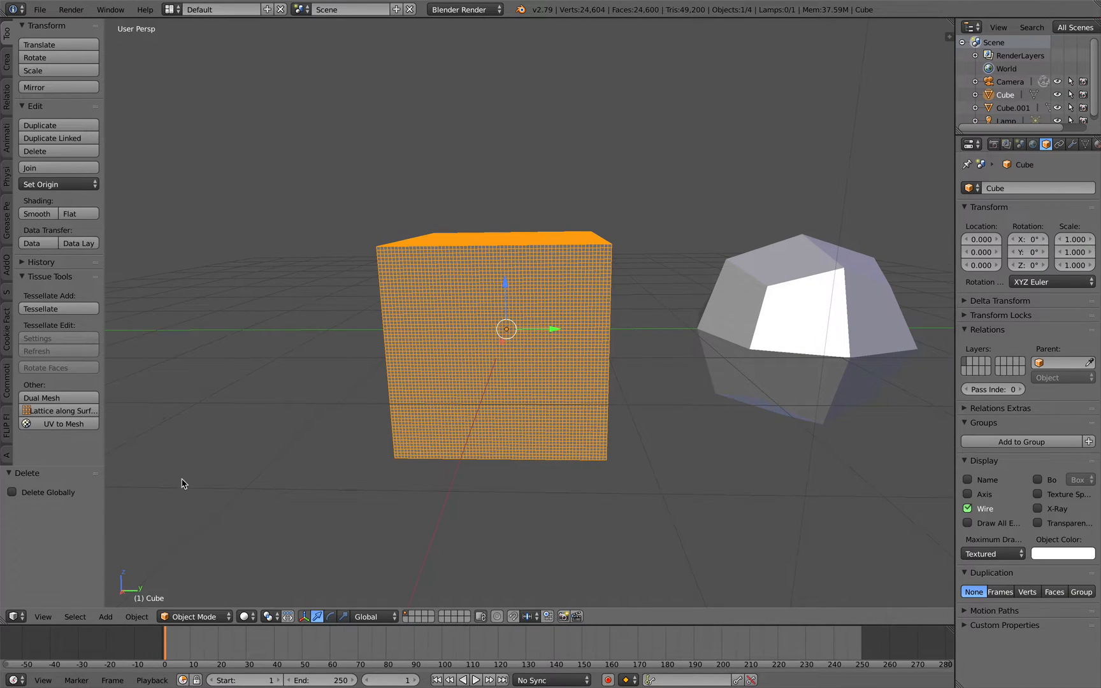
# Switch the cube to Weight Paint mode, widen the tool shelf and expand the Tissue weight tools
pyautogui.click(190, 617)
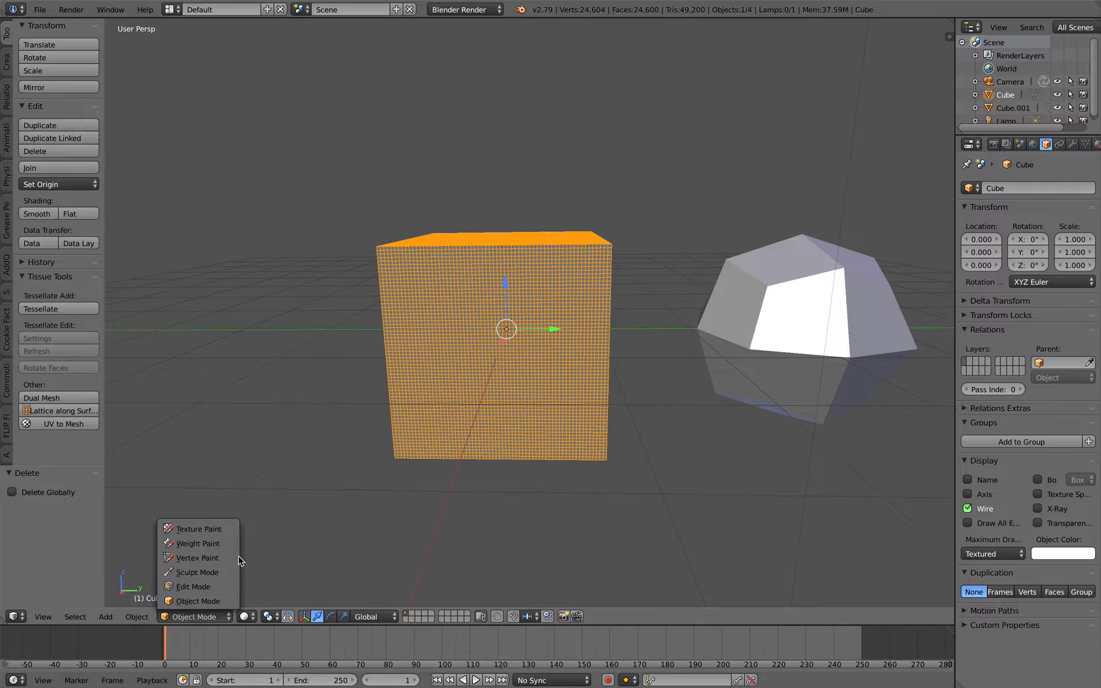
pyautogui.click(222, 550)
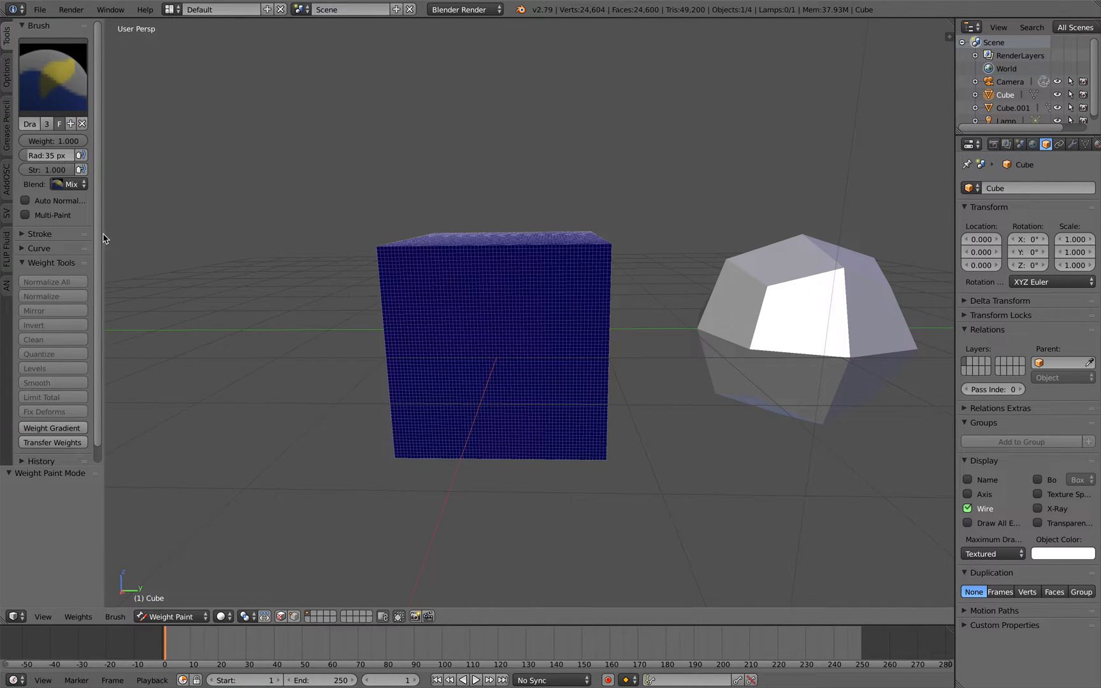
pyautogui.moveTo(104, 239); pyautogui.dragTo(165, 345)
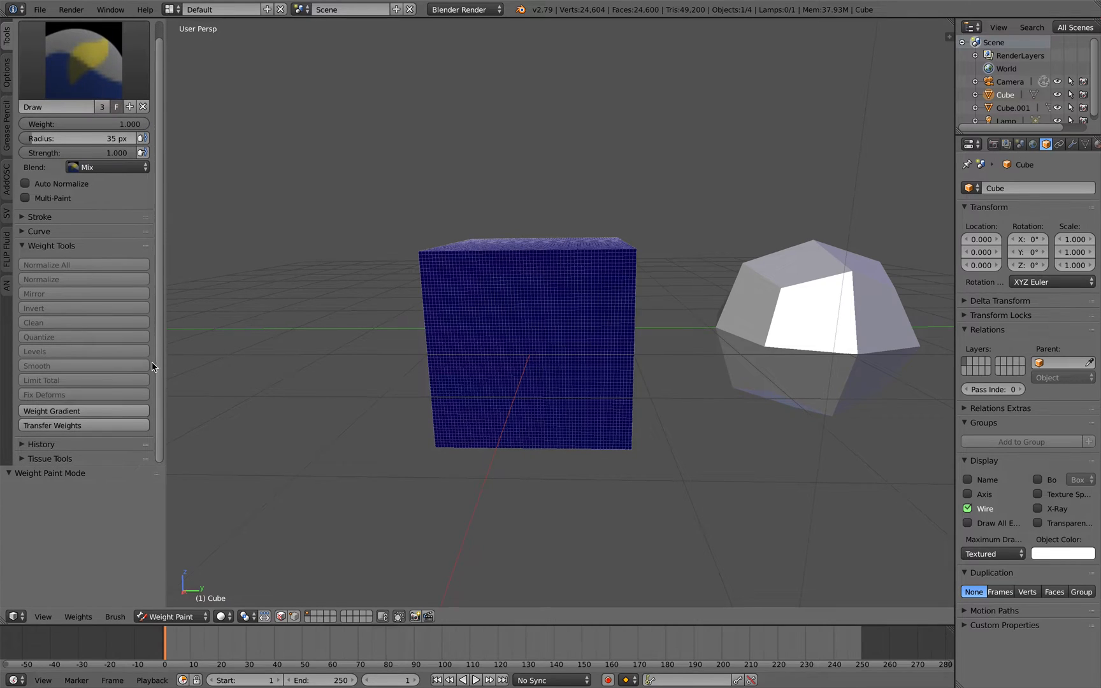
pyautogui.click(84, 444)
pyautogui.scroll(-3, 87, 444)
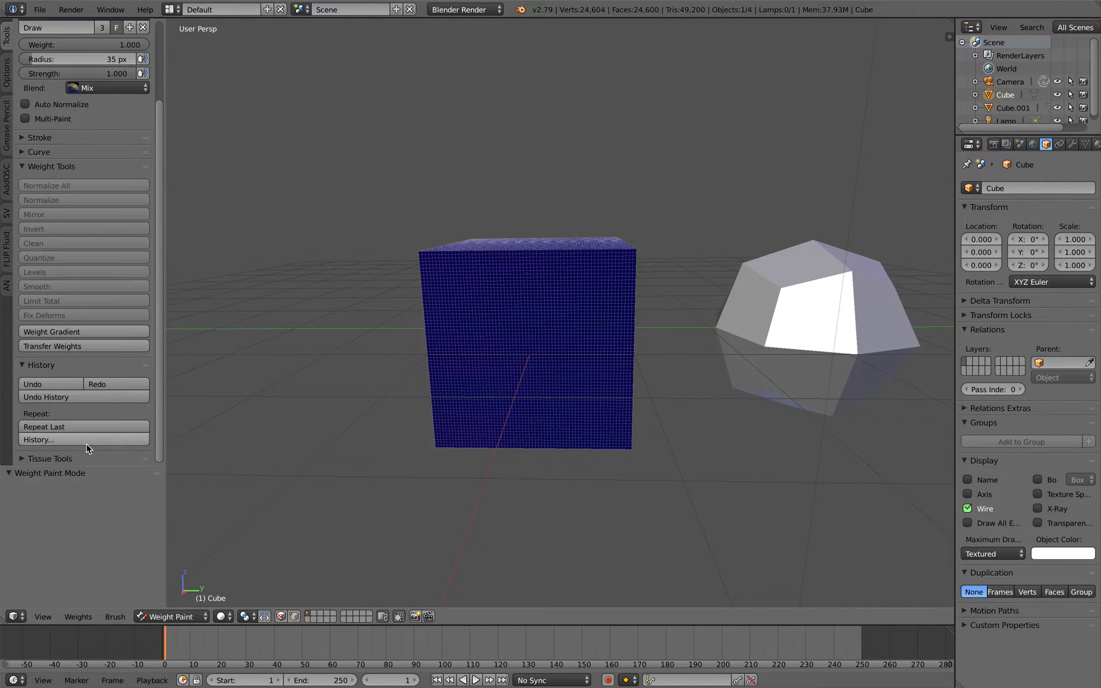
pyautogui.click(49, 458)
pyautogui.scroll(-5, 86, 387)
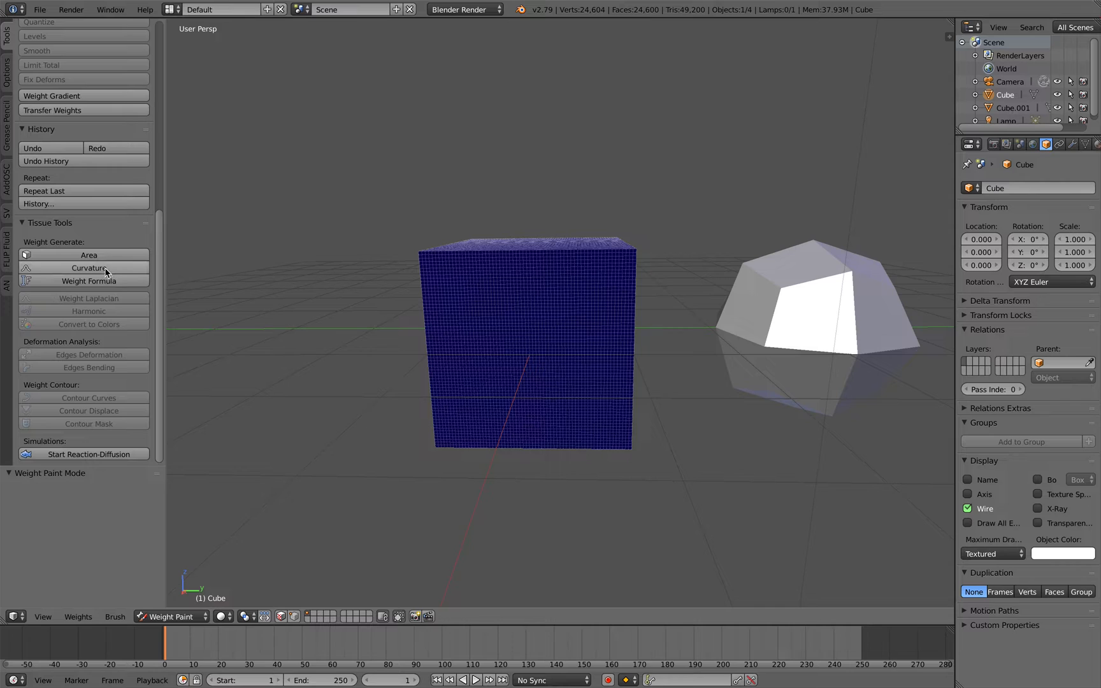
pyautogui.moveTo(361, 297); pyautogui.dragTo(327, 296, button='middle')
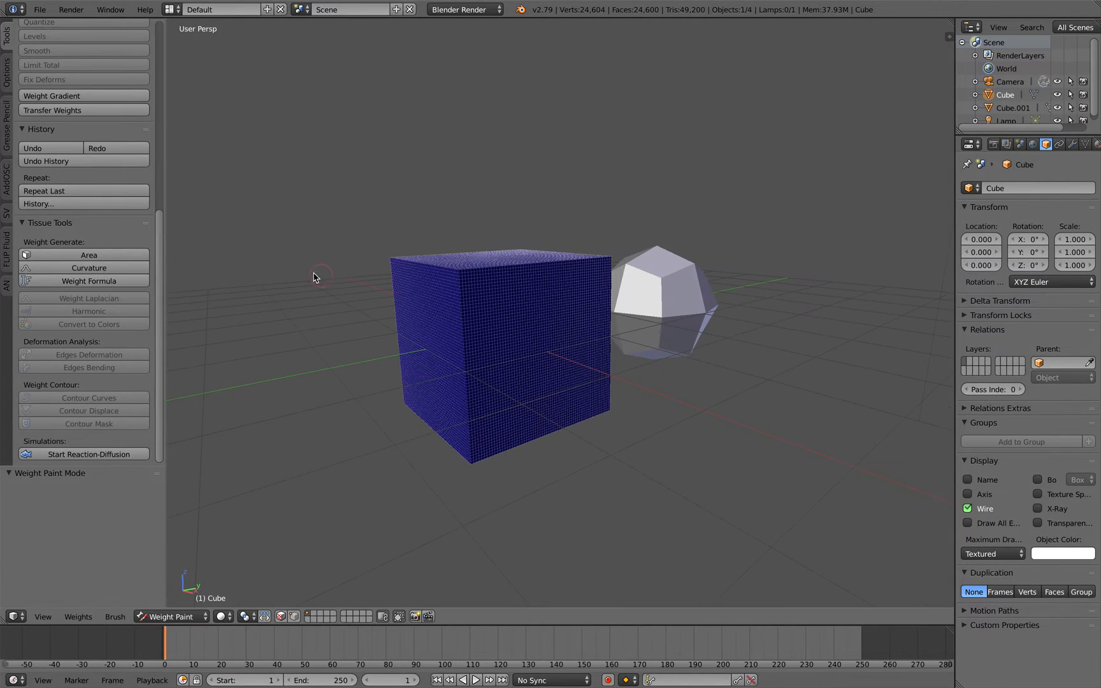
pyautogui.moveTo(314, 282)
pyautogui.mouseDown(button='middle')
pyautogui.moveTo(250, 318)
pyautogui.moveTo(173, 276)
pyautogui.mouseUp(button='middle')
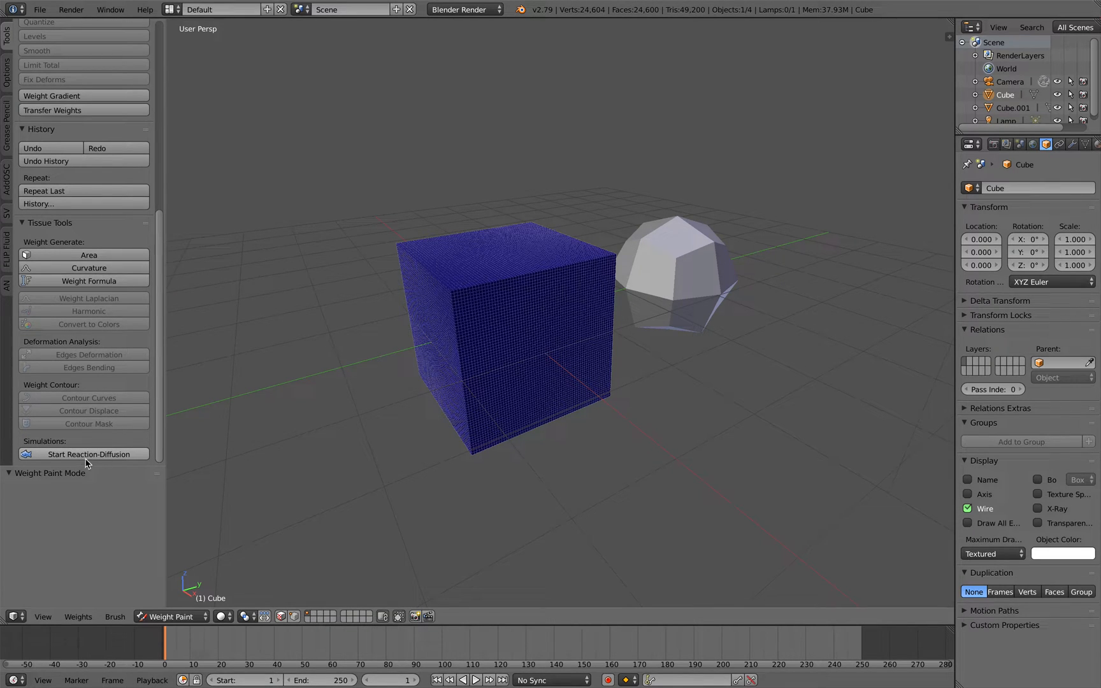
pyautogui.scroll(-1, 207, 325)
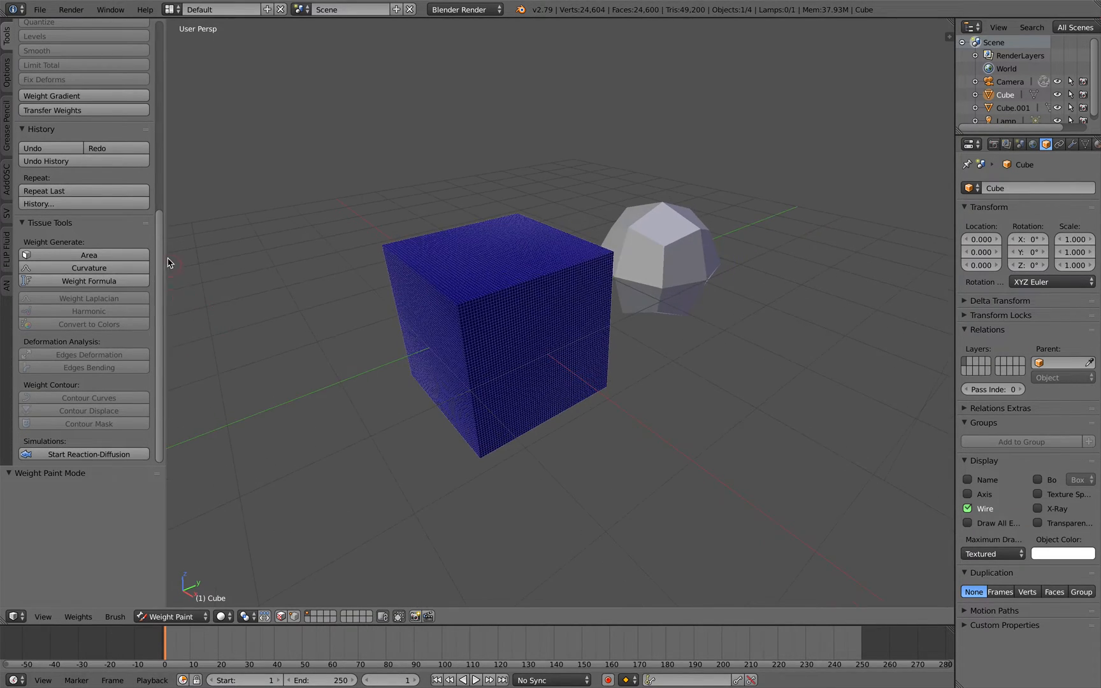
pyautogui.scroll(5, 129, 258)
pyautogui.scroll(5, 86, 258)
pyautogui.scroll(3, 51, 249)
# Collapse the Weight Tools and Brush panels and move Tissue Tools to the top of the shelf
pyautogui.click(38, 250)
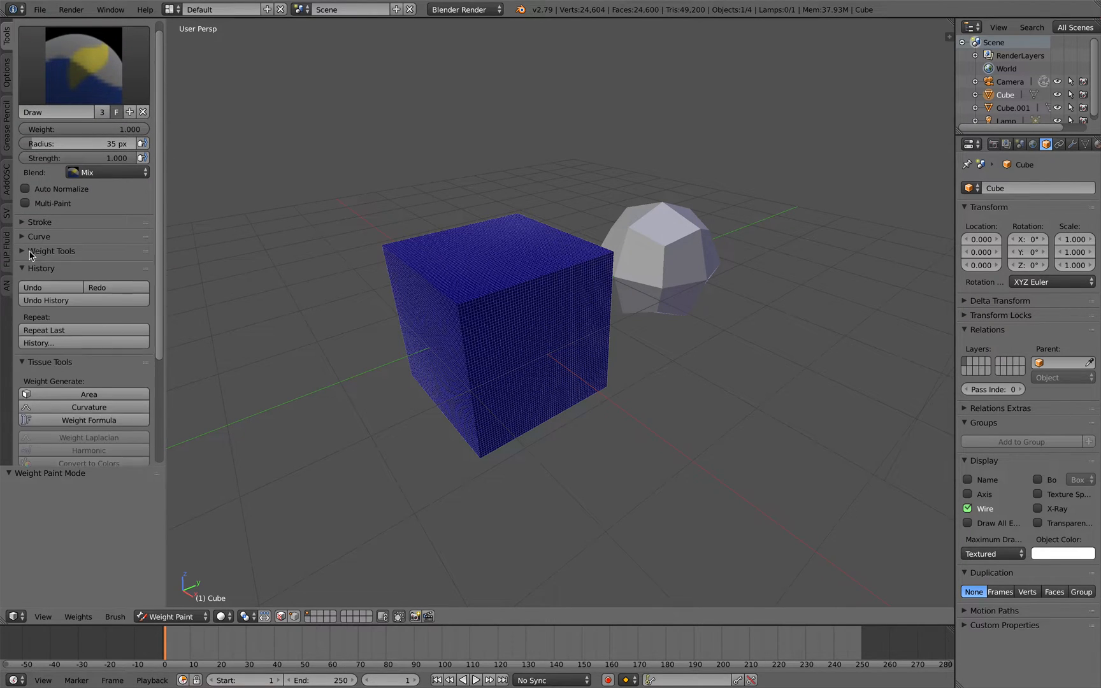
pyautogui.click(35, 26)
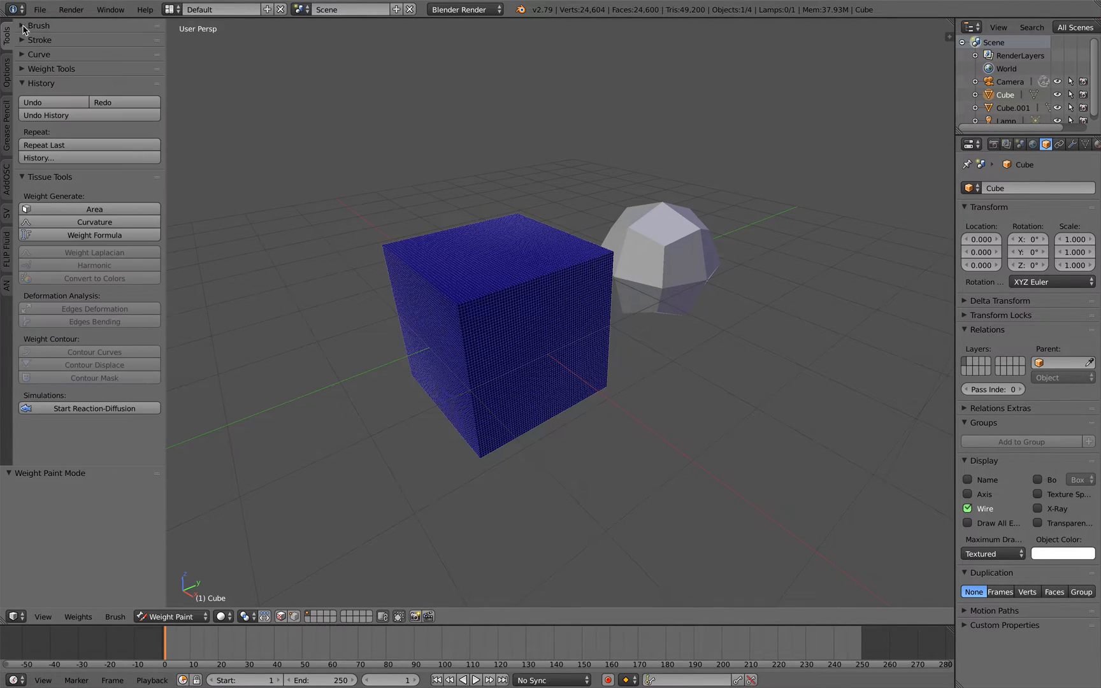
pyautogui.moveTo(155, 183); pyautogui.dragTo(160, 19)
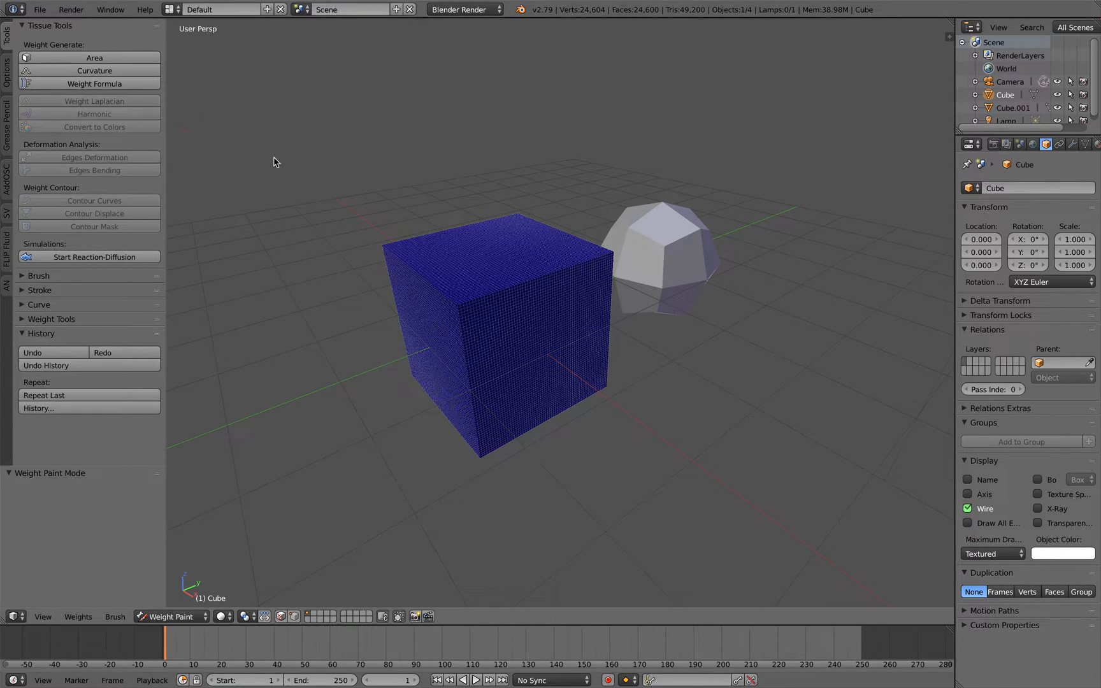
pyautogui.moveTo(275, 163)
pyautogui.mouseDown(button='middle')
pyautogui.moveTo(453, 265)
pyautogui.moveTo(525, 260)
pyautogui.moveTo(490, 263)
pyautogui.moveTo(480, 246)
pyautogui.mouseUp(button='middle')
# Paint about six red weight strokes across the cube's top and front faces
pyautogui.moveTo(479, 246)
pyautogui.mouseDown()
pyautogui.moveTo(431, 318)
pyautogui.moveTo(436, 370)
pyautogui.moveTo(474, 400)
pyautogui.mouseUp()
pyautogui.moveTo(473, 400); pyautogui.dragTo(534, 388, button='middle')
pyautogui.moveTo(456, 380)
pyautogui.mouseDown()
pyautogui.moveTo(572, 327)
pyautogui.moveTo(568, 276)
pyautogui.mouseUp()
pyautogui.moveTo(568, 275); pyautogui.dragTo(557, 294, button='middle')
pyautogui.moveTo(602, 213); pyautogui.dragTo(620, 327)
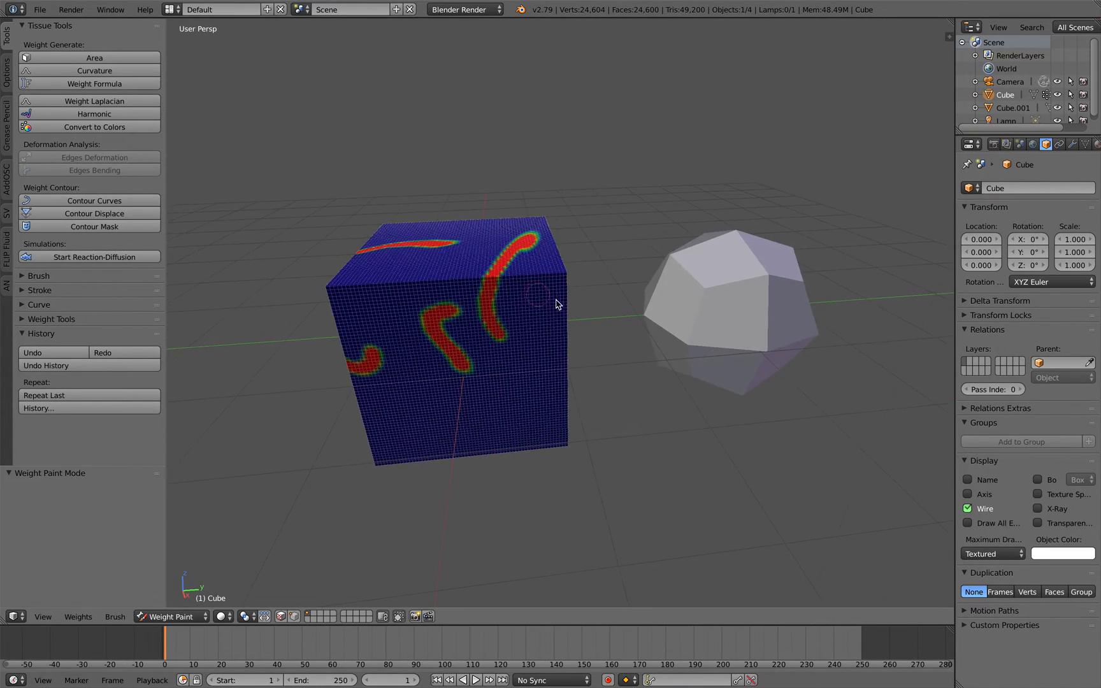
pyautogui.moveTo(559, 301); pyautogui.dragTo(594, 232, button='middle')
pyautogui.moveTo(589, 267); pyautogui.dragTo(603, 336)
pyautogui.moveTo(602, 335); pyautogui.dragTo(535, 379)
pyautogui.moveTo(535, 379)
pyautogui.mouseDown(button='middle')
pyautogui.moveTo(455, 361)
pyautogui.moveTo(542, 344)
pyautogui.moveTo(280, 311)
pyautogui.mouseUp(button='middle')
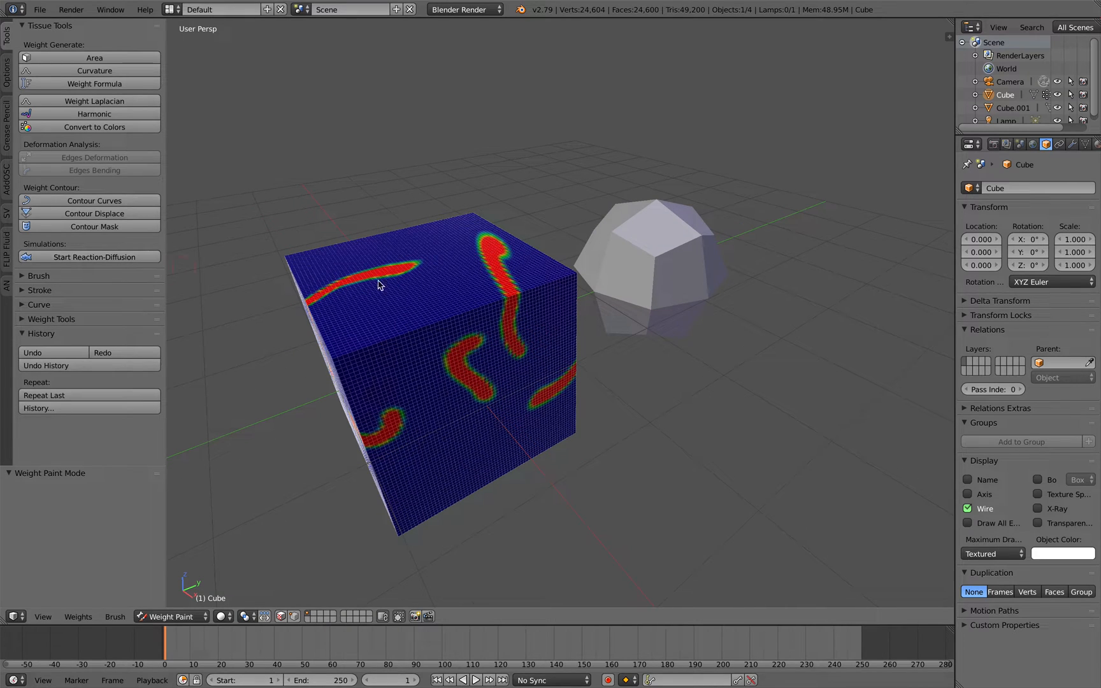
# Show the cube's Object Data properties with its vertex group named Group
pyautogui.click(1086, 145)
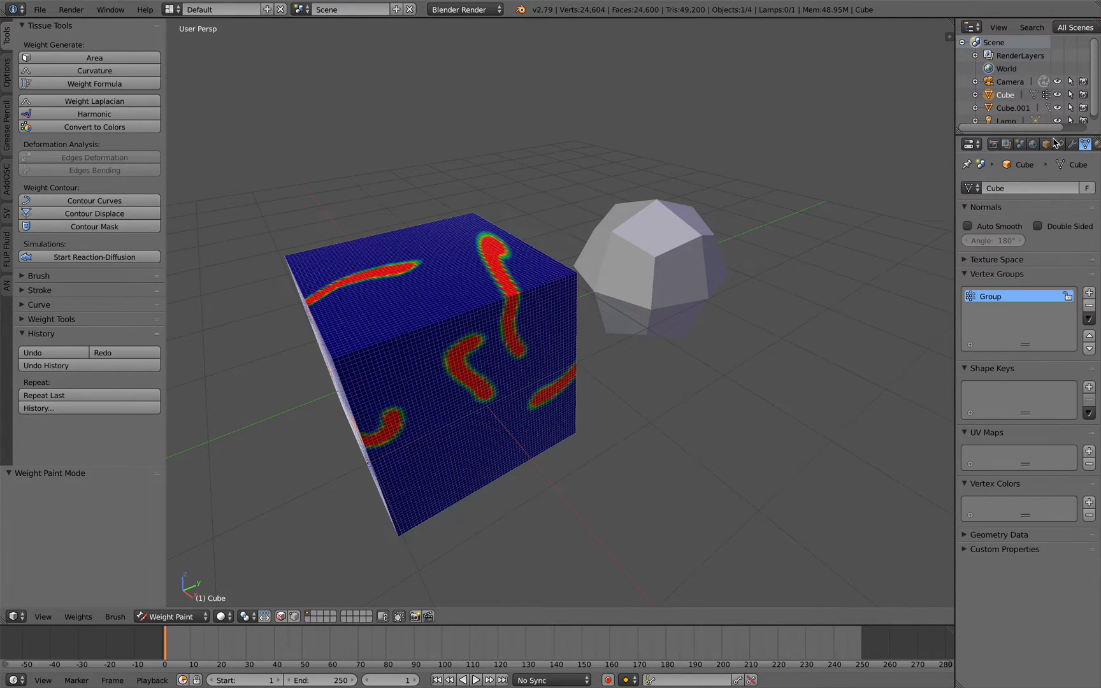
pyautogui.moveTo(955, 107); pyautogui.dragTo(937, 108)
pyautogui.moveTo(679, 284); pyautogui.dragTo(640, 269, button='middle')
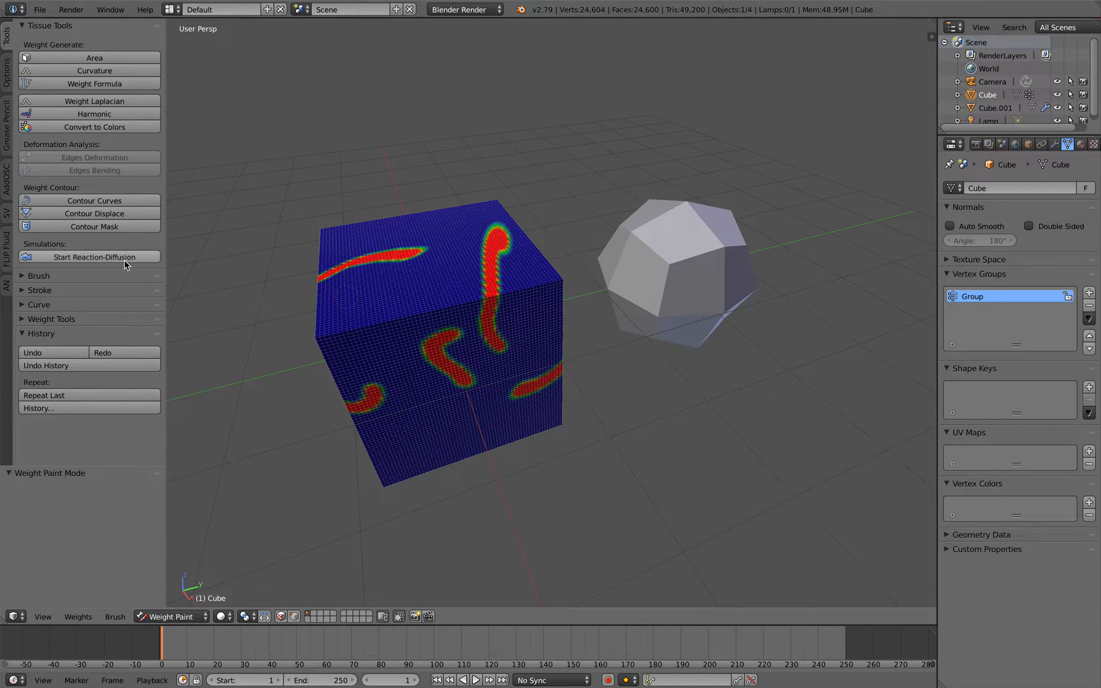
# Start Reaction-Diffusion from Tissue Tools, remove vertex group Group, and inspect new groups A and B
pyautogui.click(95, 258)
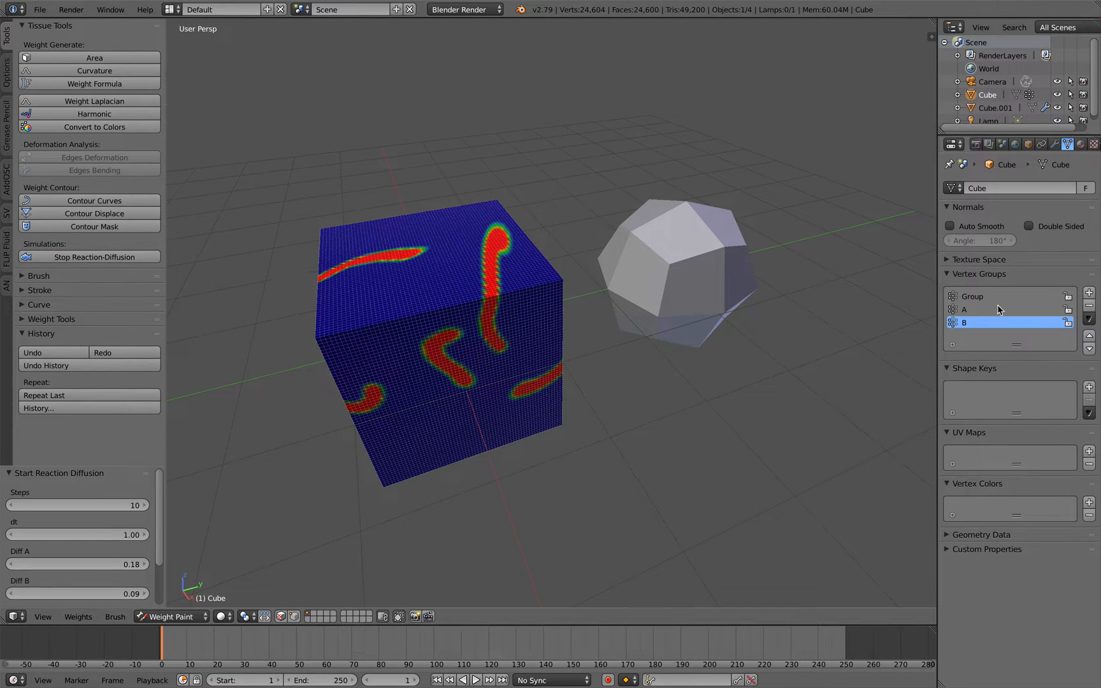
pyautogui.click(1014, 297)
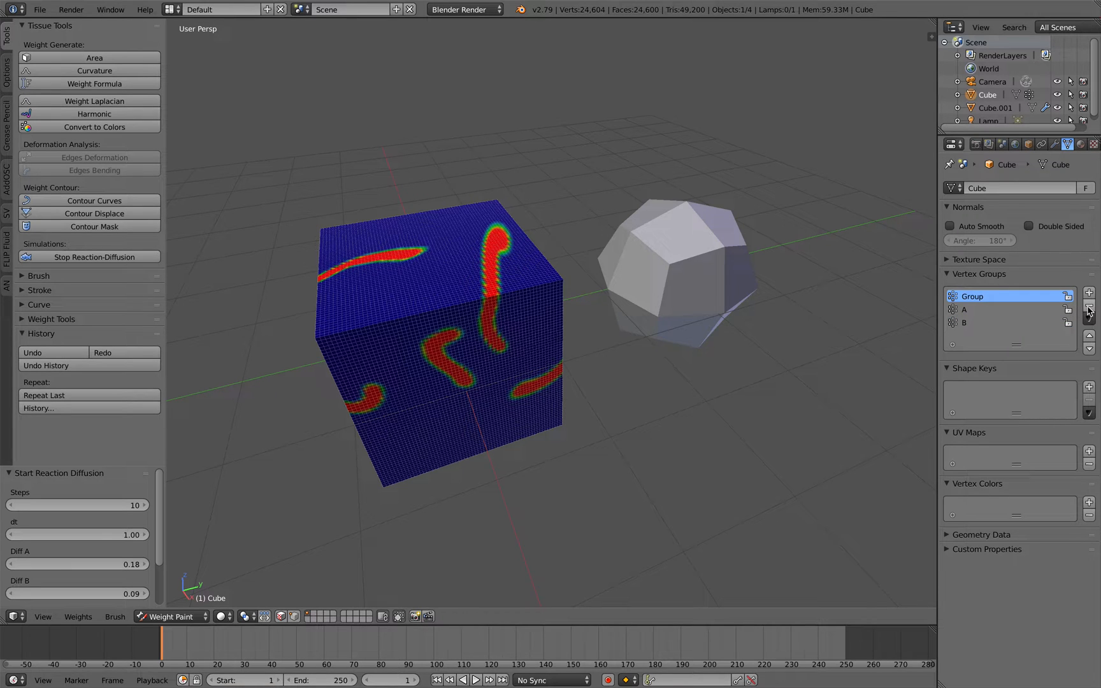
pyautogui.click(1089, 309)
pyautogui.click(987, 309)
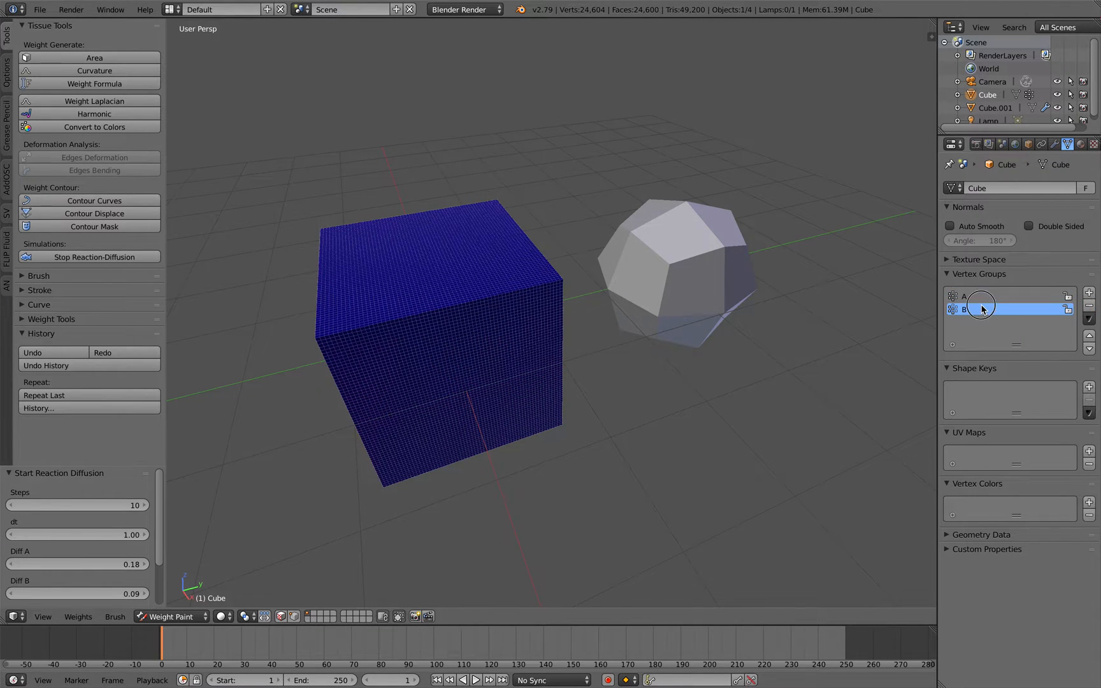
pyautogui.click(980, 298)
pyautogui.click(978, 299)
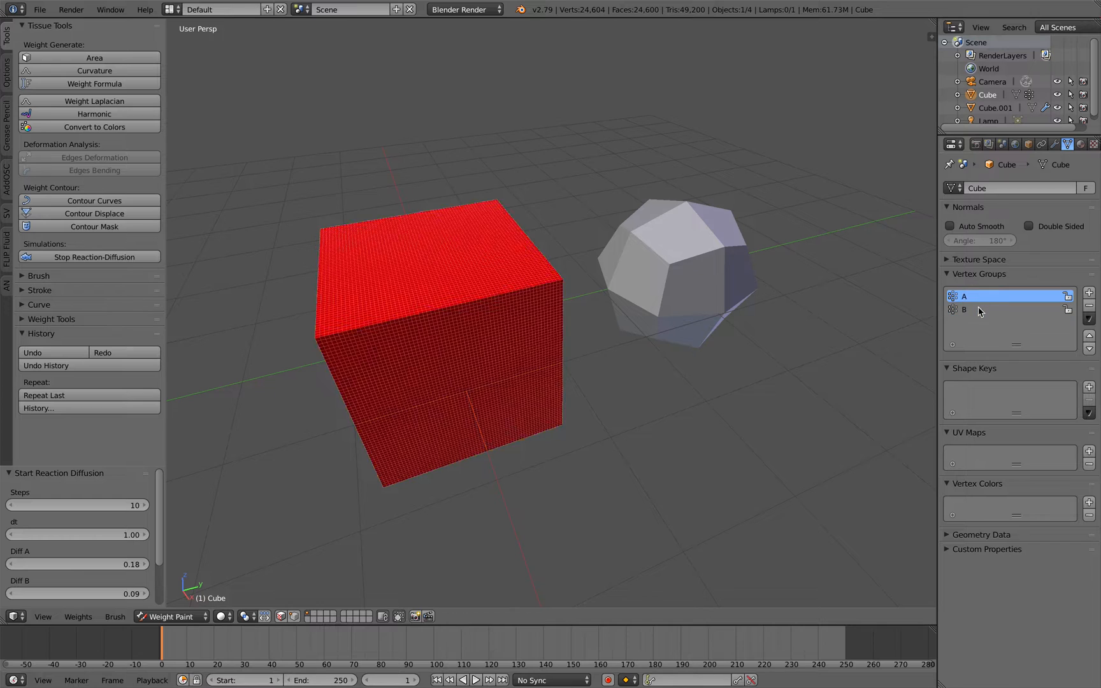
pyautogui.scroll(3, 454, 360)
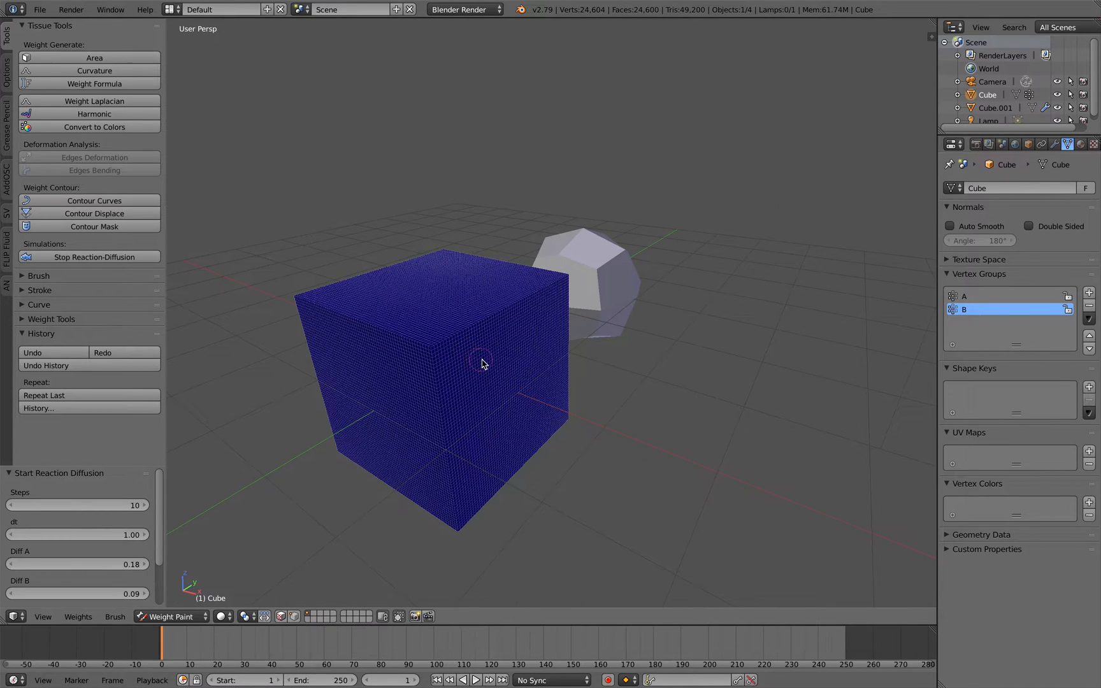
# Paint several weight strokes and small blobs over the cube's top and front faces
pyautogui.moveTo(486, 358)
pyautogui.mouseDown(button='middle')
pyautogui.moveTo(533, 331)
pyautogui.moveTo(527, 308)
pyautogui.mouseUp(button='middle')
pyautogui.moveTo(516, 293); pyautogui.dragTo(477, 397)
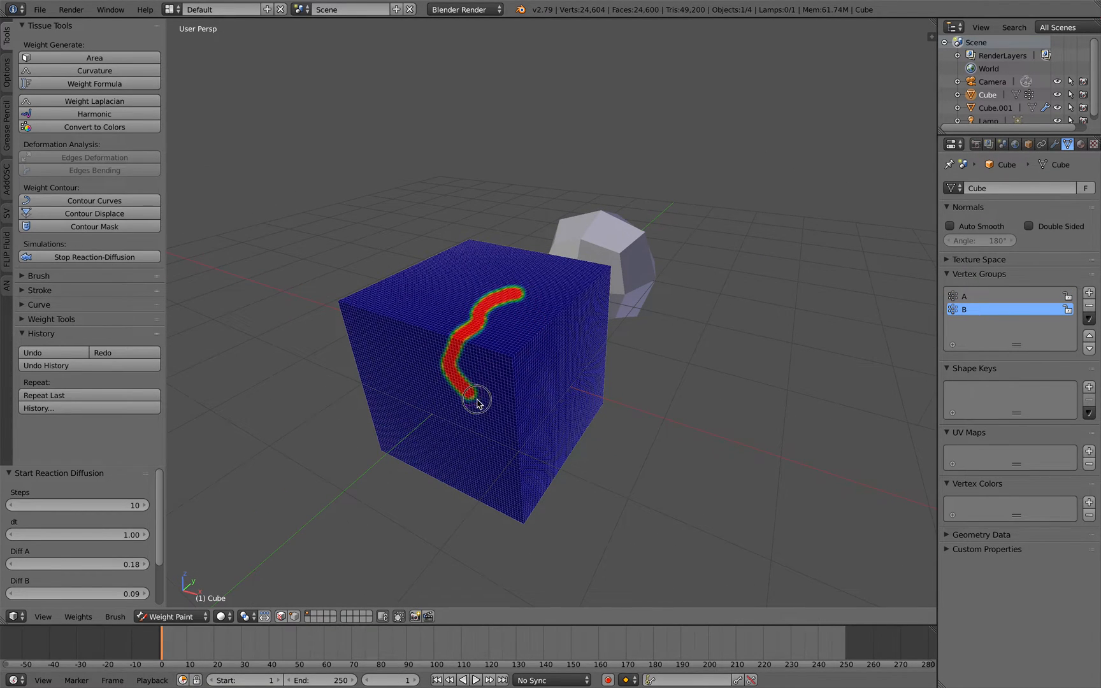
pyautogui.moveTo(561, 318); pyautogui.dragTo(559, 404)
pyautogui.moveTo(560, 403); pyautogui.dragTo(534, 379, button='middle')
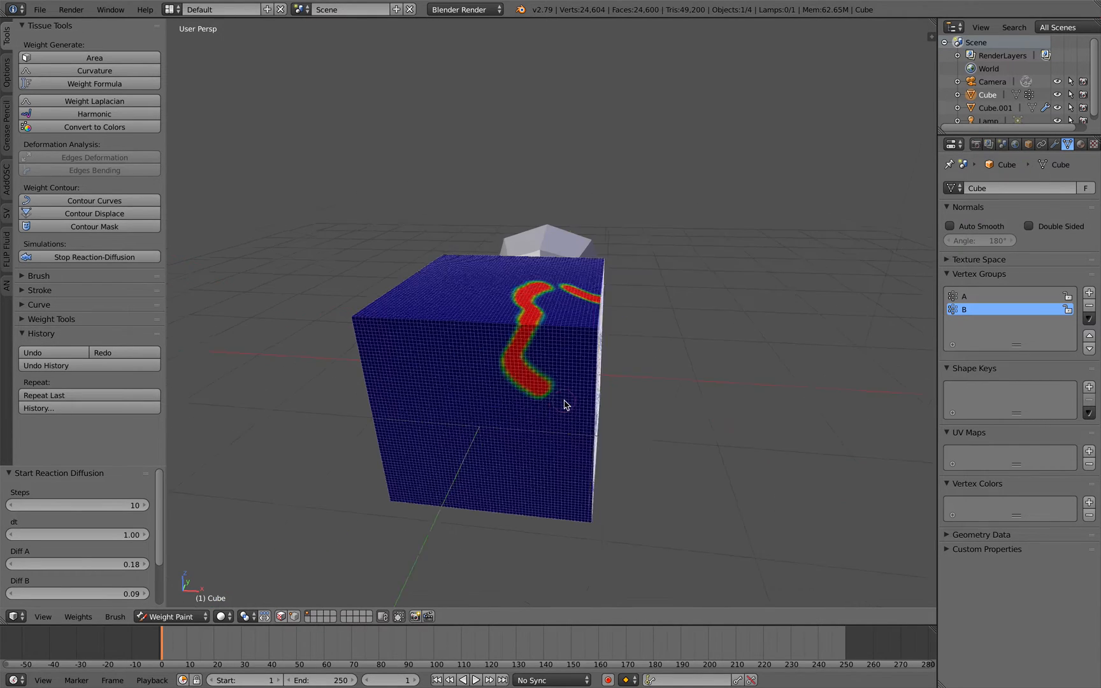
pyautogui.moveTo(542, 404); pyautogui.dragTo(460, 394)
pyautogui.moveTo(459, 393); pyautogui.dragTo(504, 396, button='middle')
pyautogui.moveTo(503, 401); pyautogui.dragTo(528, 327)
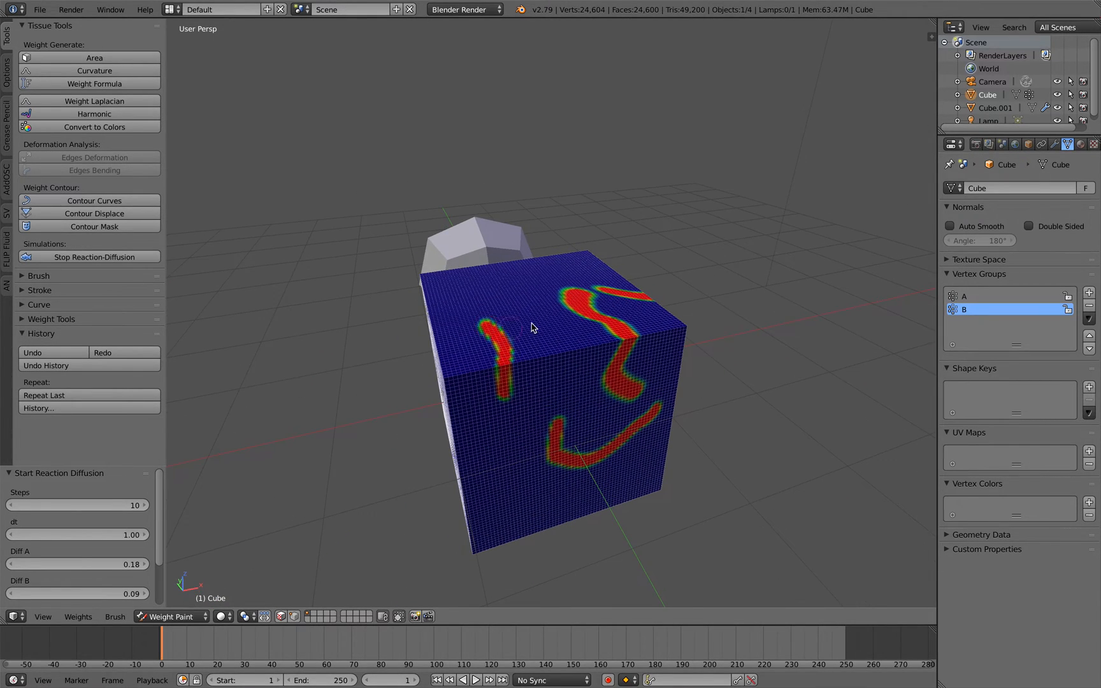
pyautogui.moveTo(528, 327); pyautogui.dragTo(525, 284, button='middle')
pyautogui.moveTo(516, 284); pyautogui.dragTo(538, 400)
pyautogui.moveTo(540, 400); pyautogui.dragTo(619, 379, button='middle')
pyautogui.moveTo(620, 379); pyautogui.dragTo(542, 413)
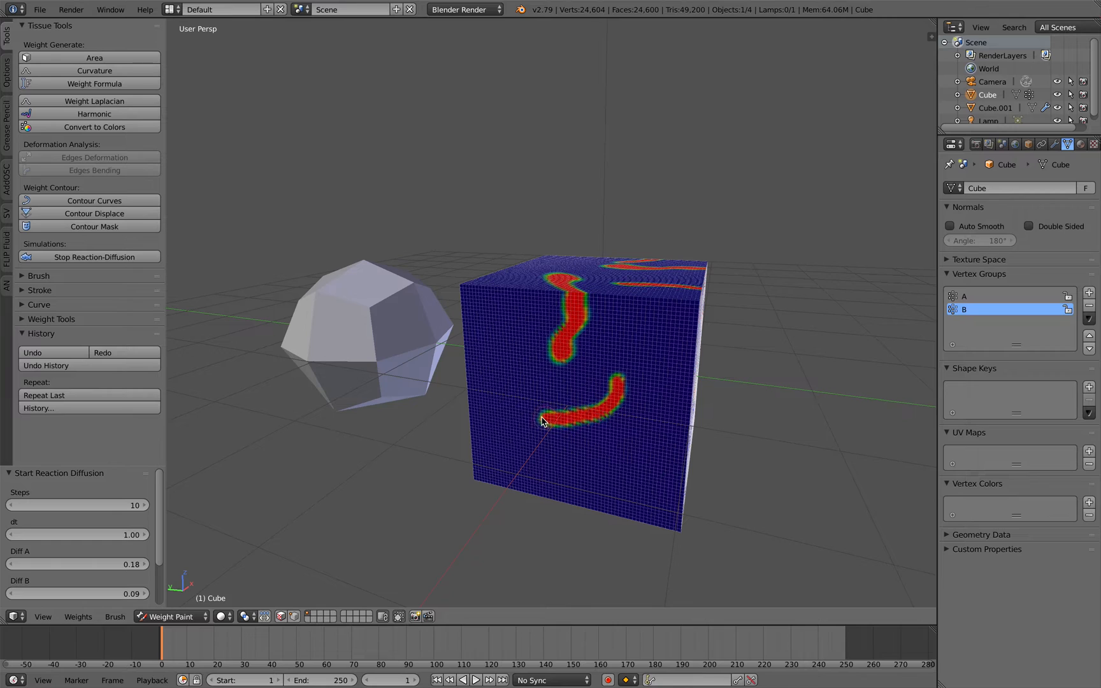
pyautogui.moveTo(542, 413); pyautogui.dragTo(589, 409, button='middle')
pyautogui.moveTo(581, 413)
pyautogui.mouseDown()
pyautogui.moveTo(587, 361)
pyautogui.moveTo(551, 344)
pyautogui.mouseUp()
# Paint curved strokes on the right face and red streaks running down the front face
pyautogui.moveTo(551, 344)
pyautogui.mouseDown(button='middle')
pyautogui.moveTo(641, 365)
pyautogui.moveTo(597, 310)
pyautogui.mouseUp(button='middle')
pyautogui.moveTo(597, 310); pyautogui.dragTo(567, 370)
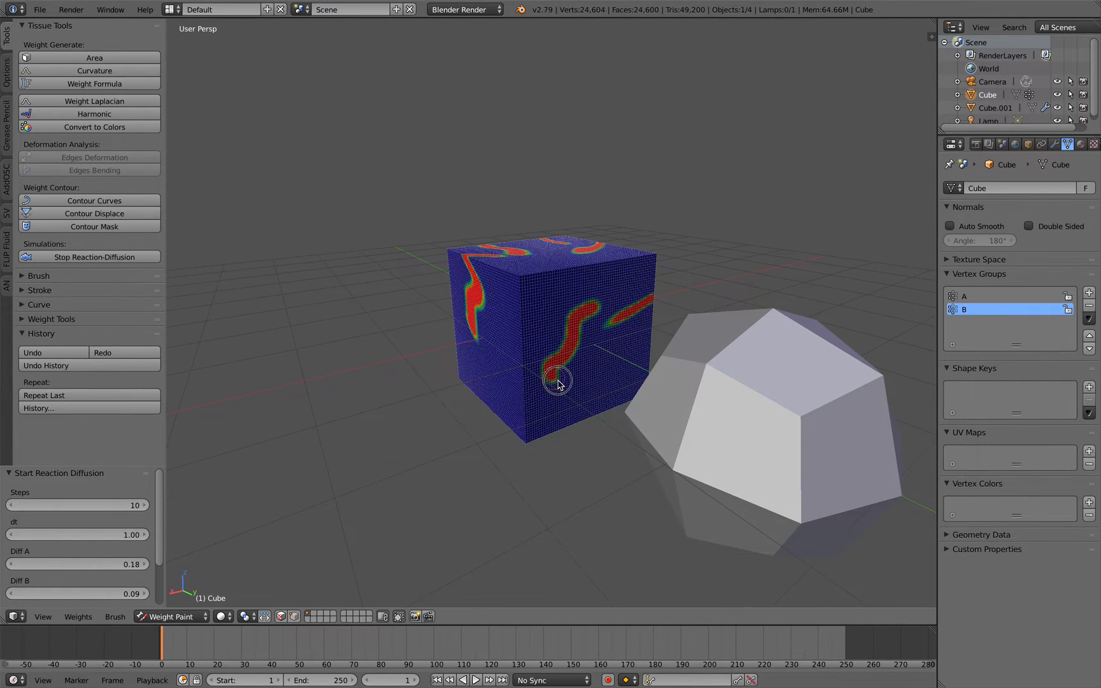
pyautogui.moveTo(567, 371); pyautogui.dragTo(591, 363, button='middle')
pyautogui.moveTo(535, 353); pyautogui.dragTo(434, 404)
pyautogui.moveTo(508, 397); pyautogui.dragTo(516, 361, button='middle')
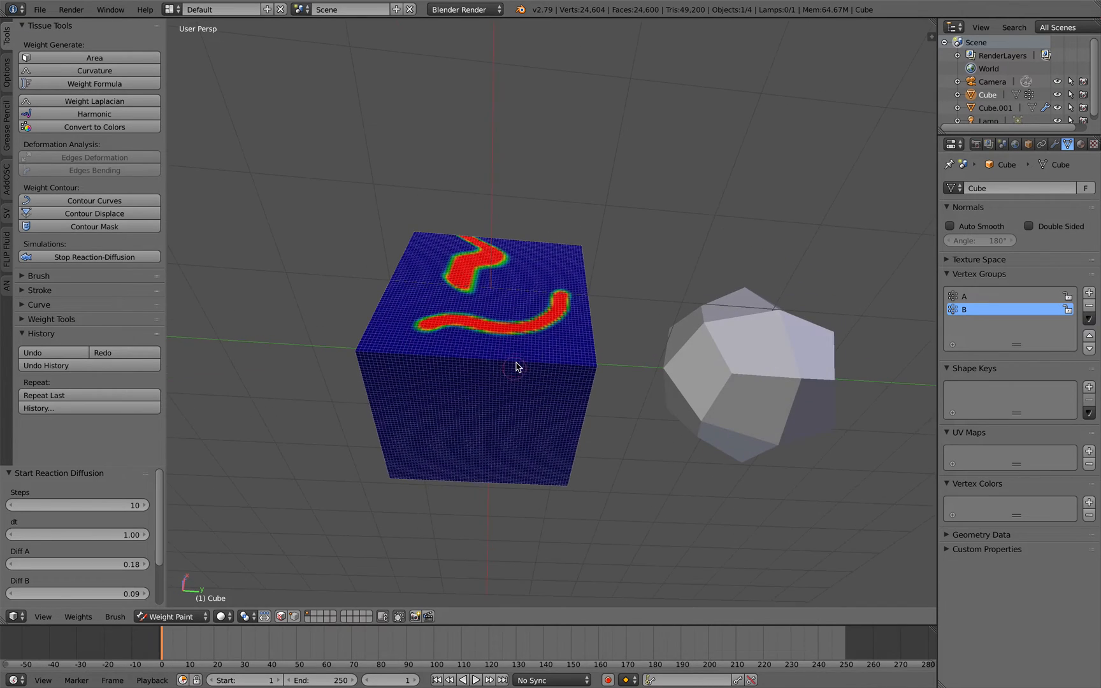
pyautogui.moveTo(516, 370)
pyautogui.mouseDown()
pyautogui.moveTo(476, 372)
pyautogui.moveTo(482, 413)
pyautogui.mouseUp()
pyautogui.moveTo(483, 413); pyautogui.dragTo(494, 404, button='middle')
pyautogui.moveTo(421, 370); pyautogui.dragTo(507, 430)
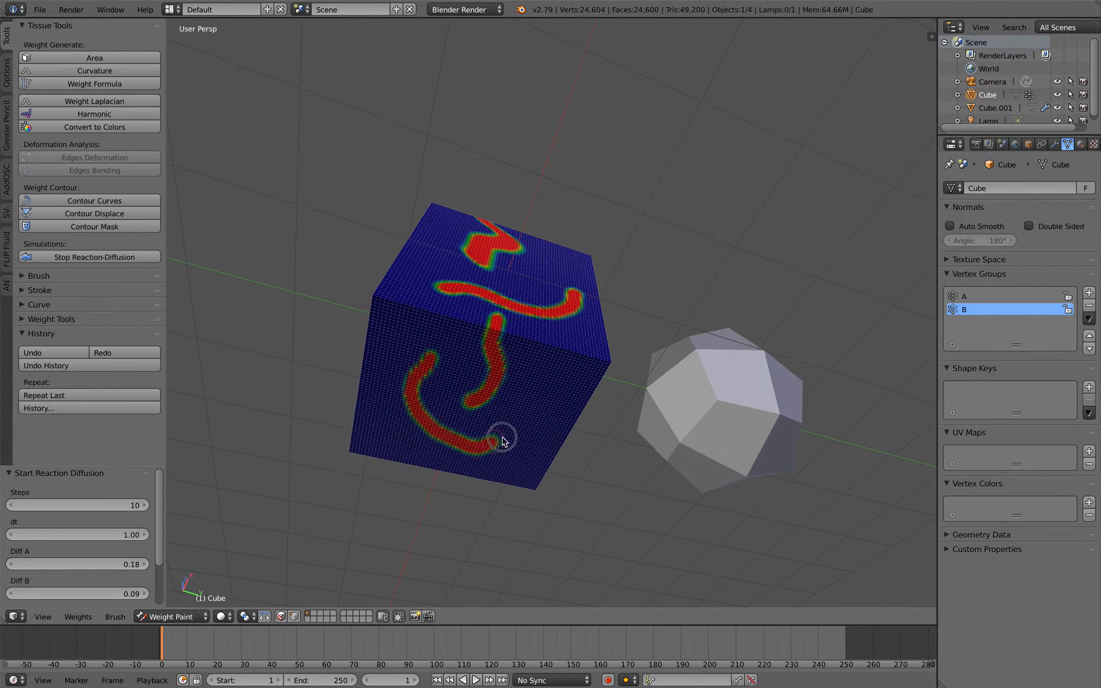
pyautogui.moveTo(517, 430); pyautogui.dragTo(585, 404, button='middle')
pyautogui.moveTo(585, 401); pyautogui.dragTo(421, 344)
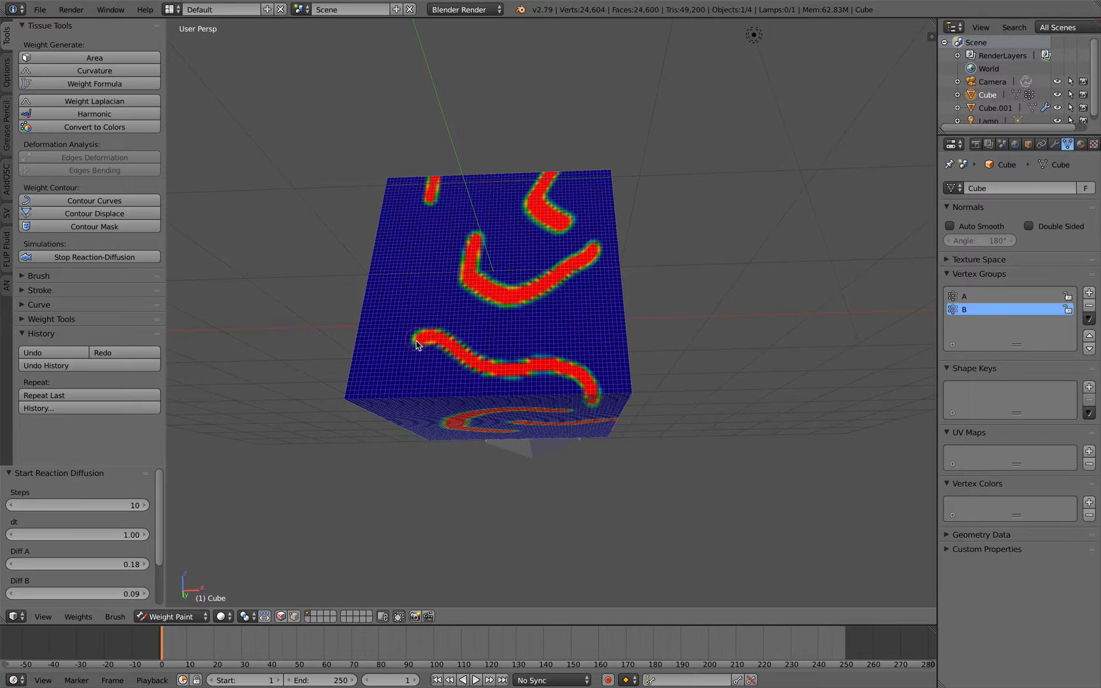
pyautogui.moveTo(421, 344); pyautogui.dragTo(522, 362, button='middle')
# Add a curving streak on a side face and two red streaks across the cube's top face
pyautogui.moveTo(657, 328); pyautogui.dragTo(620, 416)
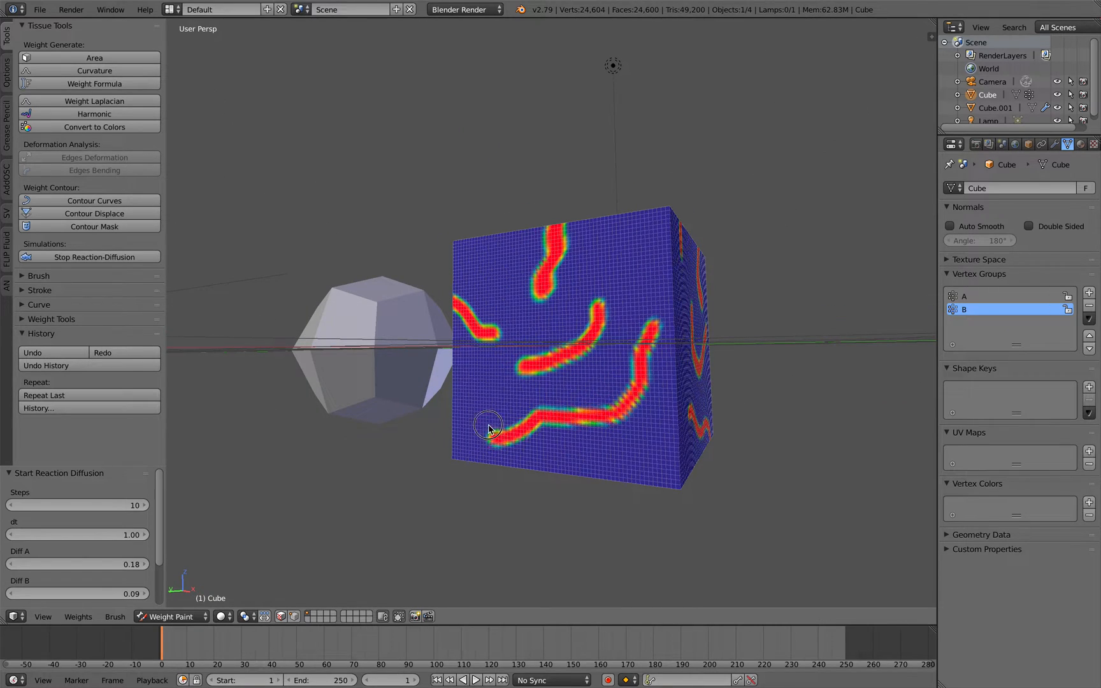
pyautogui.moveTo(488, 428); pyautogui.dragTo(548, 358, button='middle')
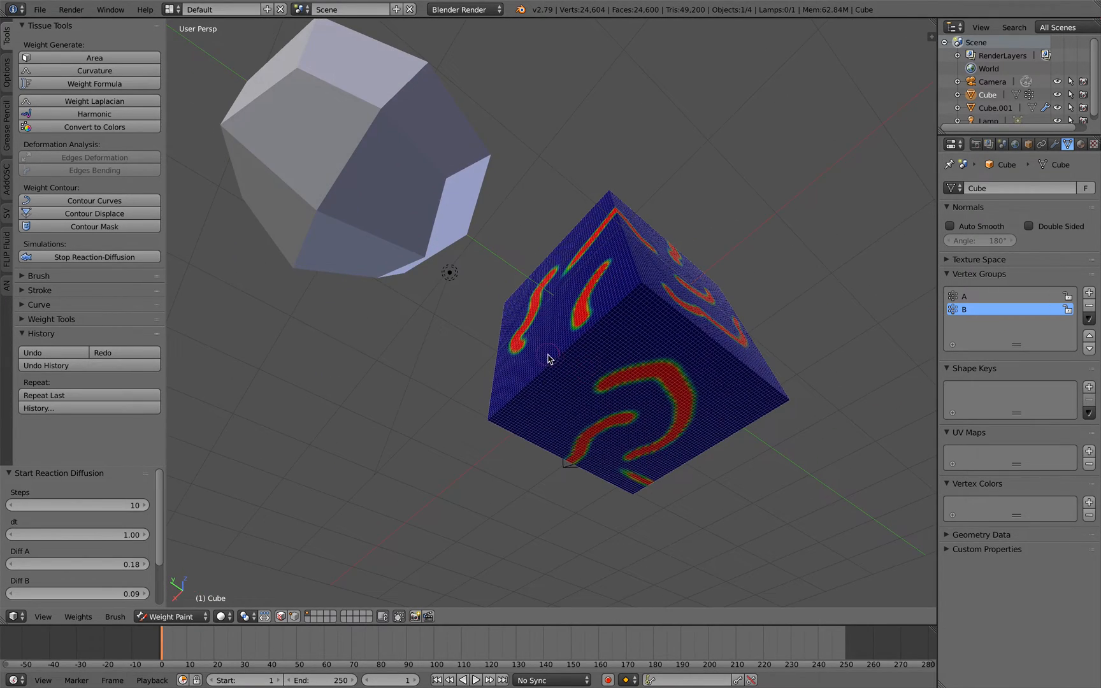
pyautogui.moveTo(549, 378); pyautogui.dragTo(481, 283, button='middle')
pyautogui.moveTo(701, 284)
pyautogui.mouseDown(button='middle')
pyautogui.moveTo(696, 312)
pyautogui.moveTo(585, 379)
pyautogui.mouseUp(button='middle')
pyautogui.moveTo(568, 362); pyautogui.dragTo(558, 275)
pyautogui.moveTo(560, 275)
pyautogui.mouseDown(button='middle')
pyautogui.moveTo(545, 316)
pyautogui.moveTo(603, 306)
pyautogui.moveTo(497, 330)
pyautogui.moveTo(551, 296)
pyautogui.mouseUp(button='middle')
pyautogui.moveTo(603, 331)
pyautogui.mouseDown(button='middle')
pyautogui.moveTo(627, 349)
pyautogui.moveTo(491, 465)
pyautogui.mouseUp(button='middle')
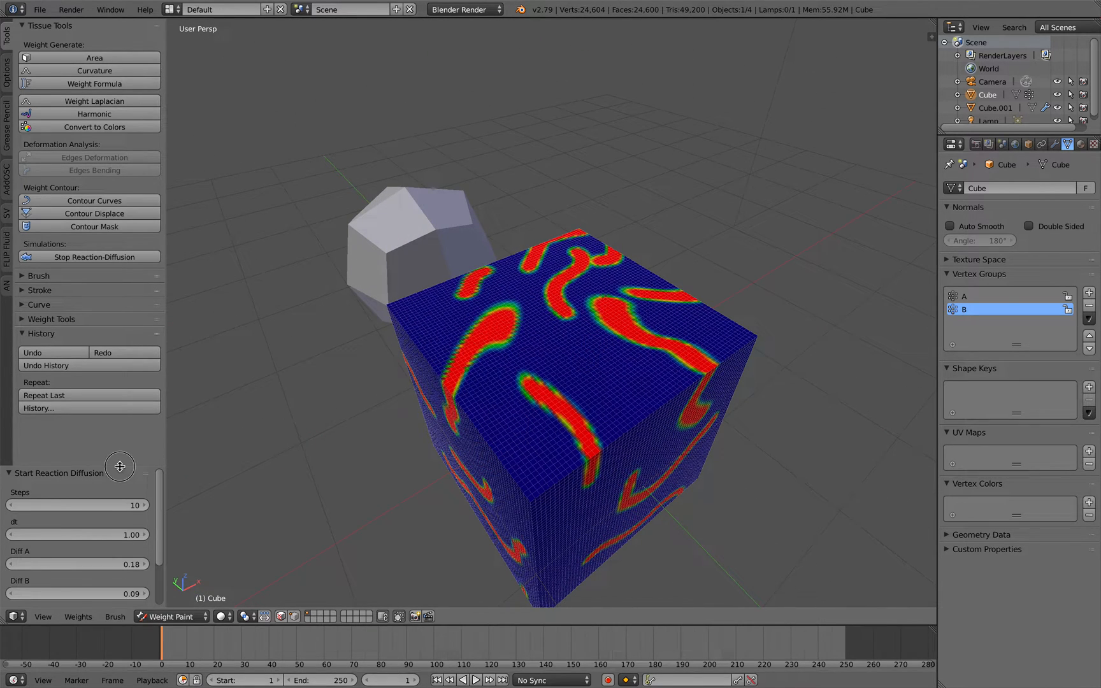
# Reveal the f and k reaction-diffusion settings and play the timeline to run the simulation
pyautogui.moveTo(119, 467); pyautogui.dragTo(119, 417)
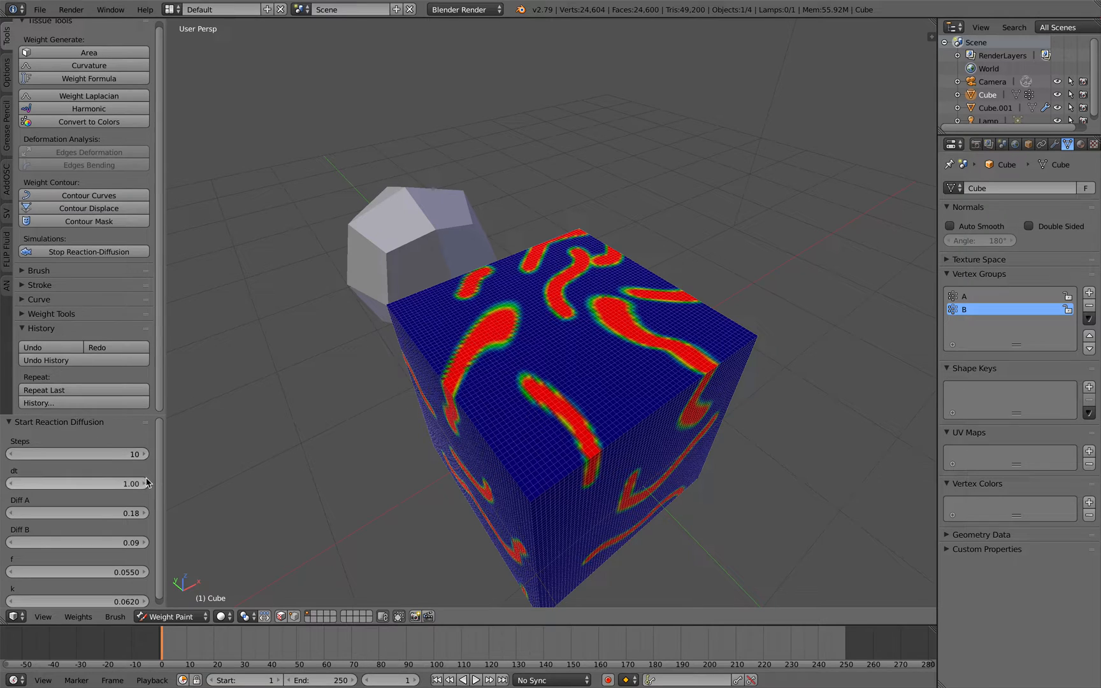
pyautogui.scroll(-1, 146, 495)
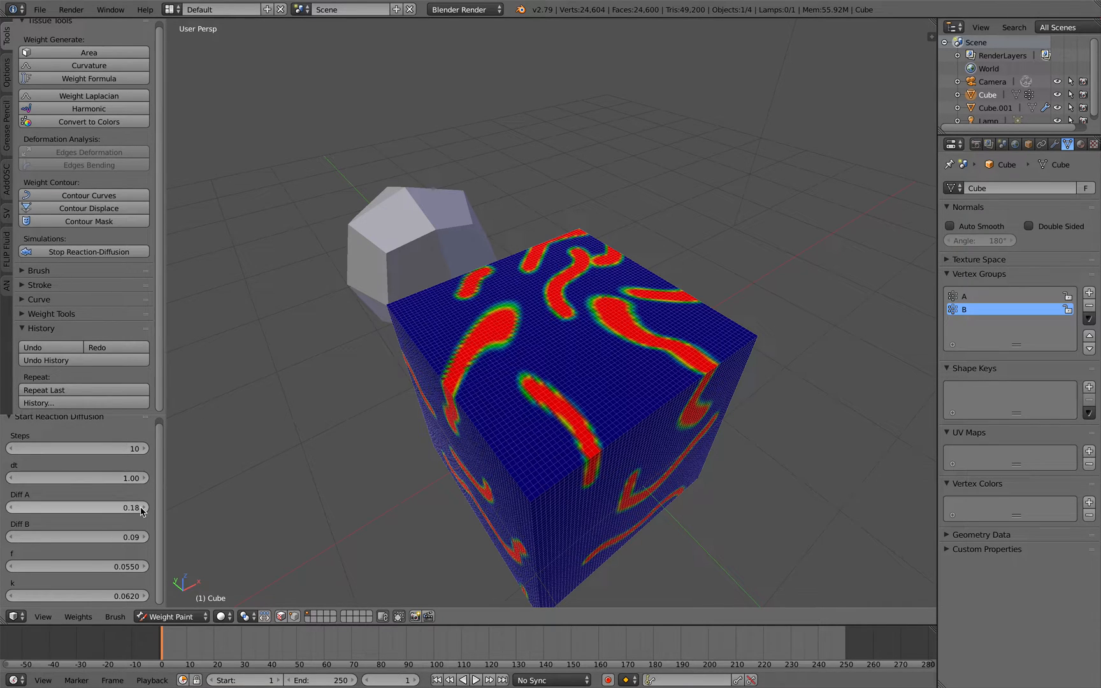
pyautogui.moveTo(292, 553); pyautogui.dragTo(404, 448, button='middle')
pyautogui.click(475, 680)
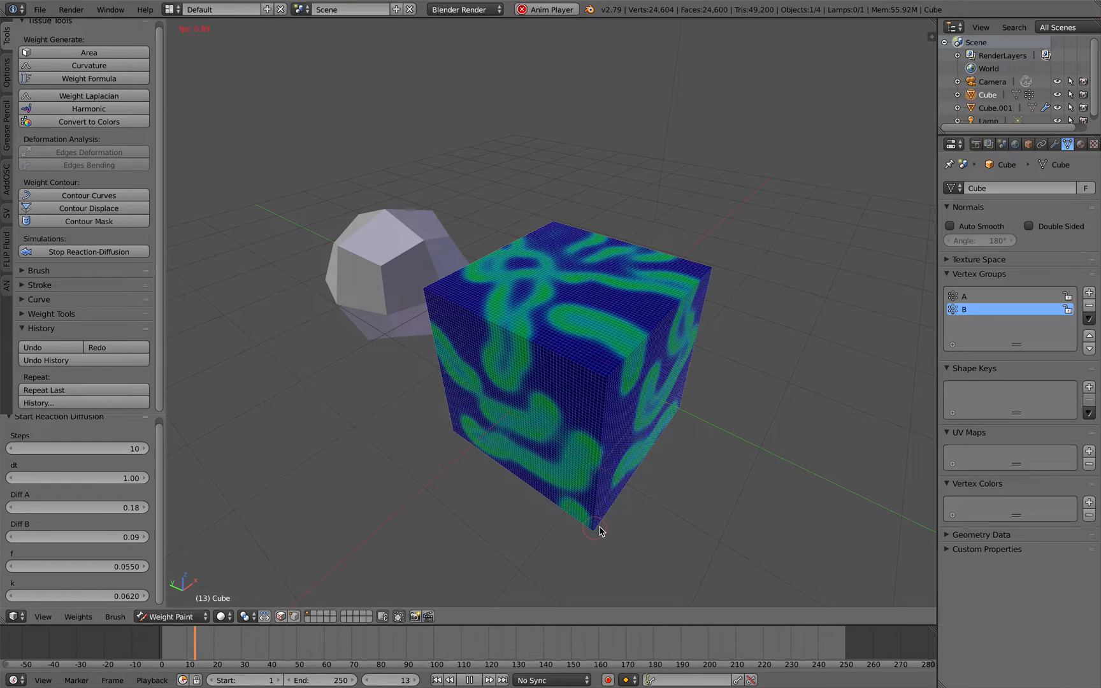
# Watch the bands grow from front and top views, then stop playback around frame 39
pyautogui.press('KP_1')
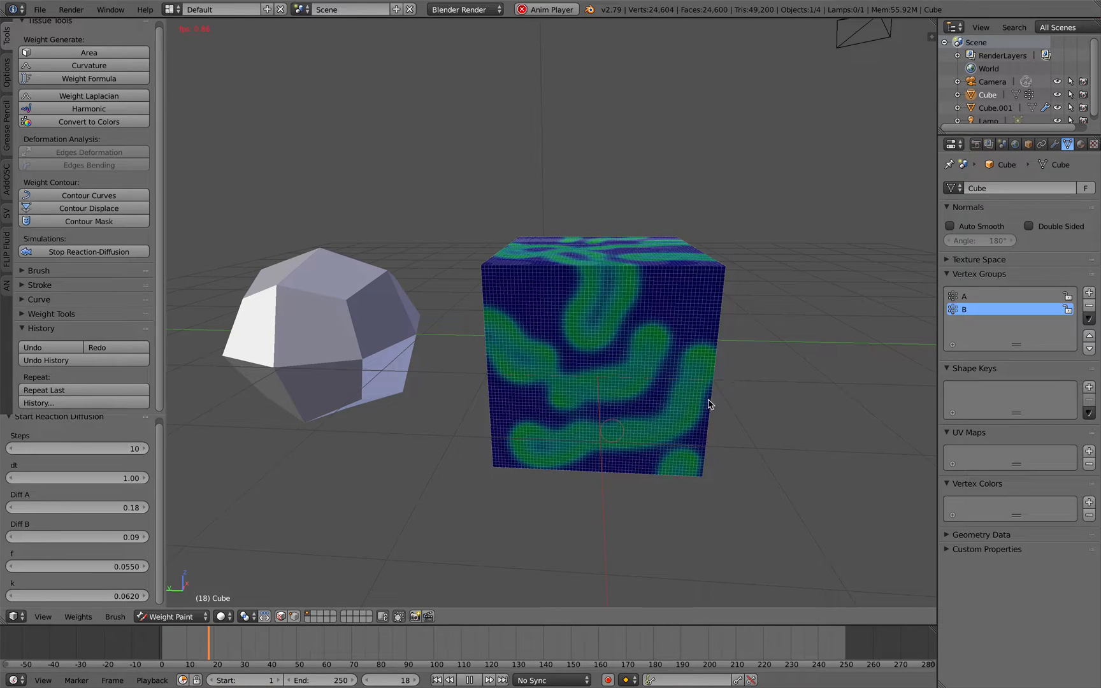
pyautogui.press('KP_7')
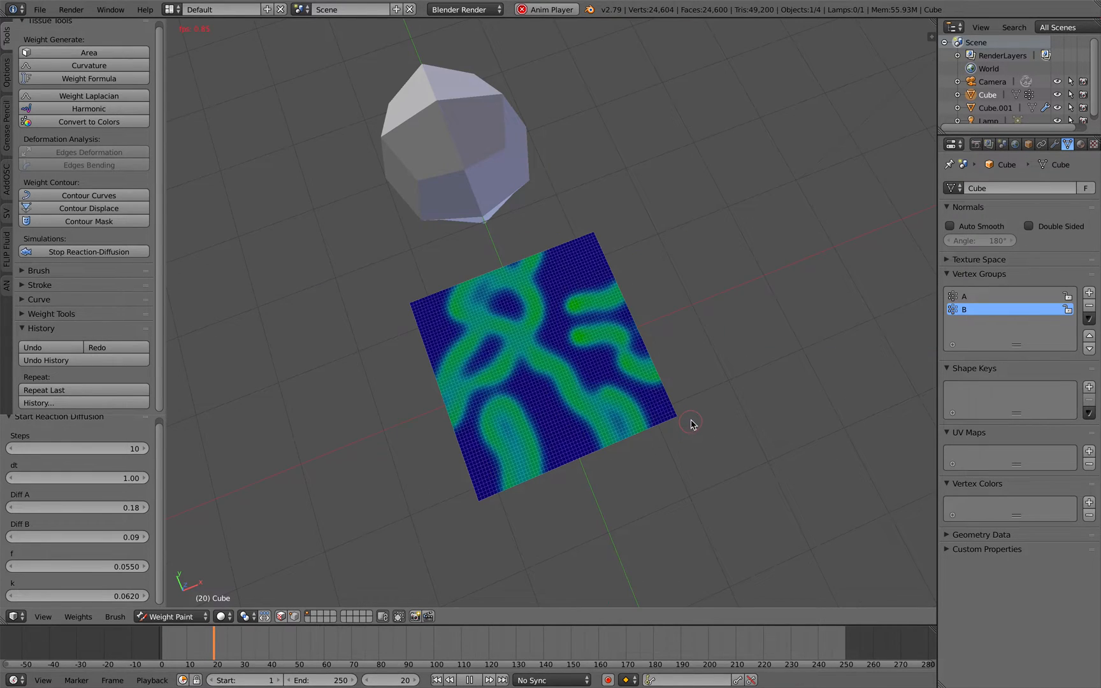
pyautogui.press('KP_8')
pyautogui.scroll(1, 690, 423)
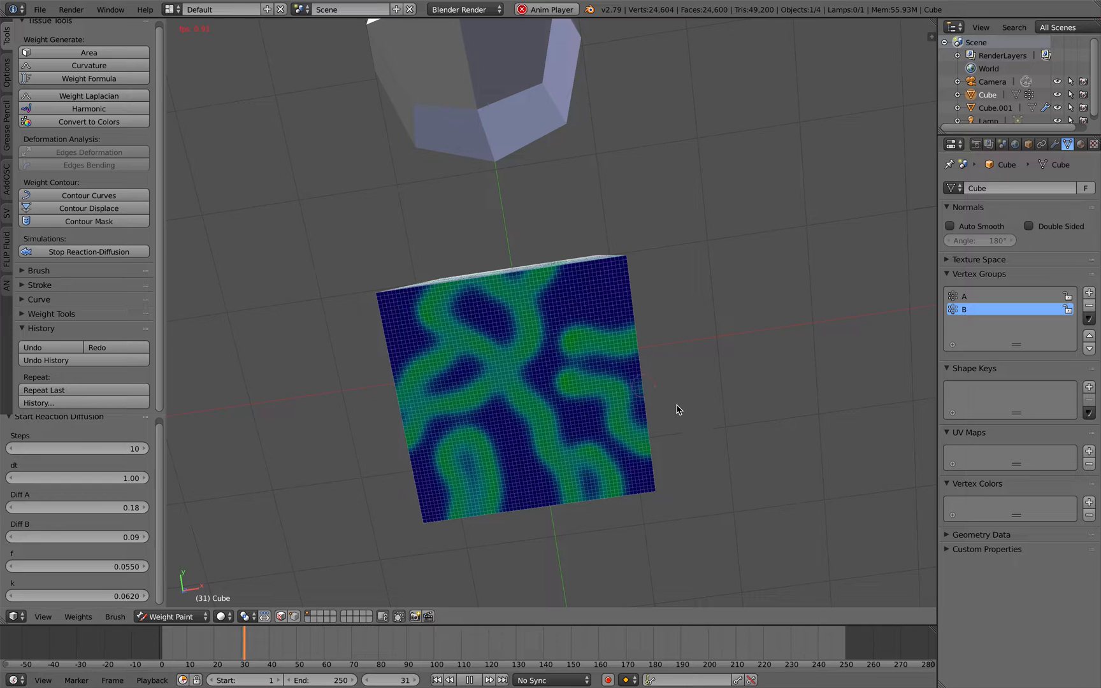
pyautogui.press('KP_7')
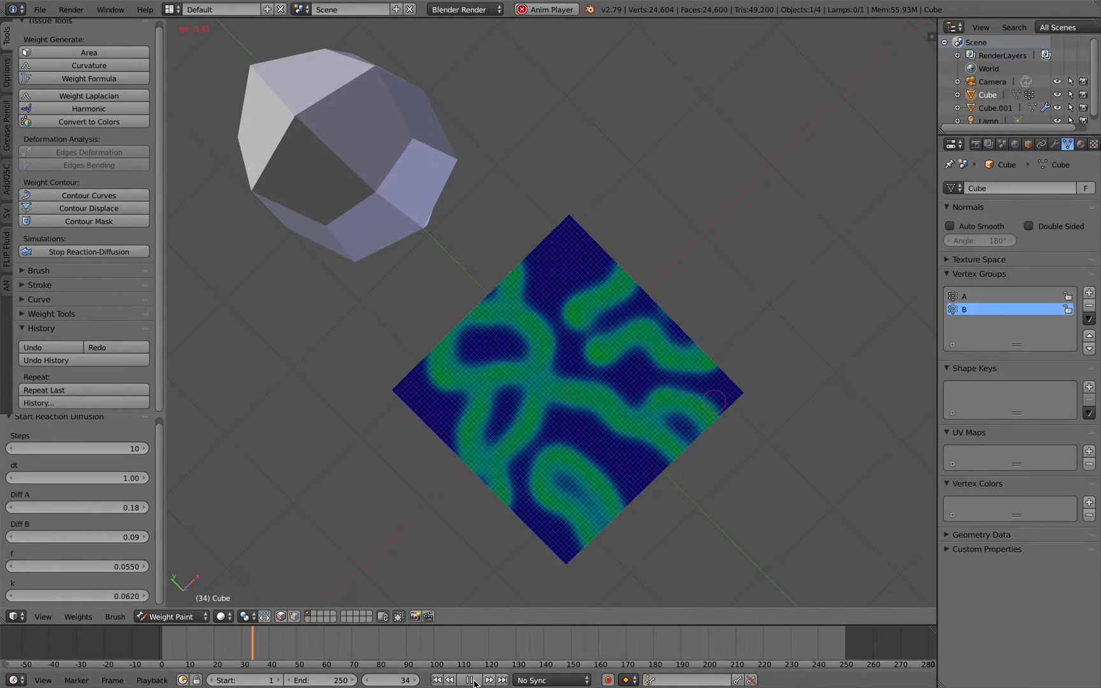
pyautogui.moveTo(473, 559); pyautogui.dragTo(472, 102, button='middle')
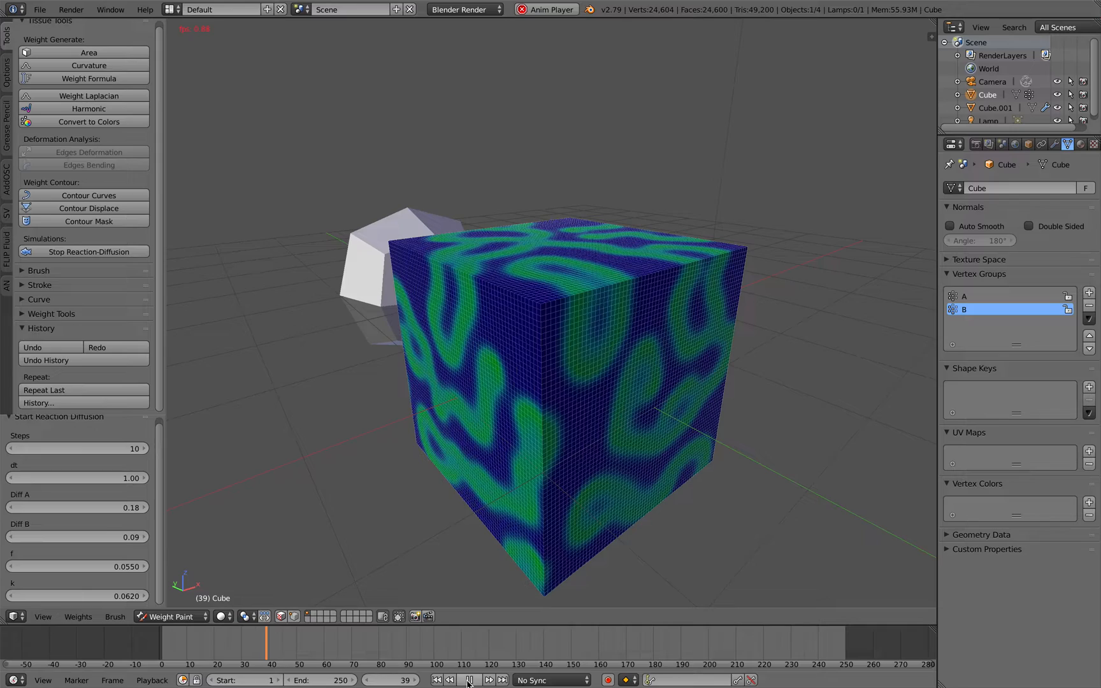
pyautogui.click(470, 680)
# Paint red weight streaks on several cube faces, orbiting between strokes
pyautogui.moveTo(523, 460)
pyautogui.mouseDown(button='middle')
pyautogui.moveTo(572, 433)
pyautogui.moveTo(582, 455)
pyautogui.moveTo(658, 468)
pyautogui.mouseUp(button='middle')
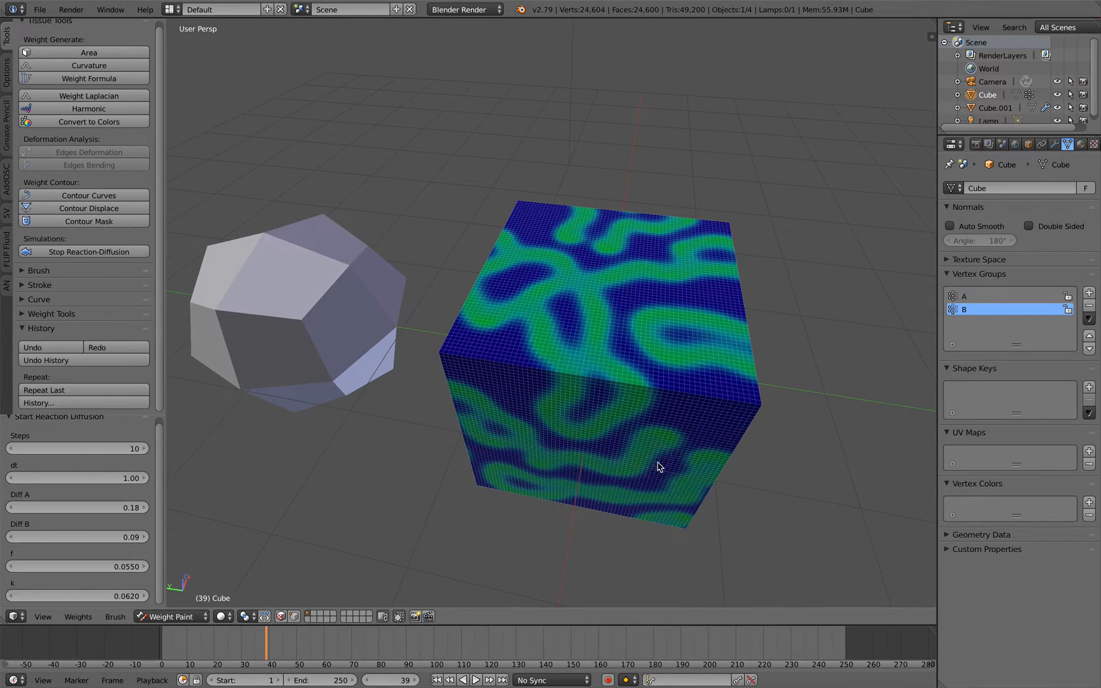
pyautogui.moveTo(658, 467); pyautogui.dragTo(663, 284)
pyautogui.moveTo(662, 284); pyautogui.dragTo(637, 361, button='middle')
pyautogui.moveTo(603, 259); pyautogui.dragTo(628, 387)
pyautogui.moveTo(628, 387); pyautogui.dragTo(593, 336, button='middle')
pyautogui.moveTo(593, 352); pyautogui.dragTo(636, 387)
pyautogui.moveTo(637, 387); pyautogui.dragTo(654, 344, button='middle')
pyautogui.moveTo(603, 297)
pyautogui.mouseDown()
pyautogui.moveTo(572, 258)
pyautogui.moveTo(714, 186)
pyautogui.mouseUp()
pyautogui.moveTo(713, 186); pyautogui.dragTo(679, 361, button='middle')
pyautogui.moveTo(619, 215); pyautogui.dragTo(637, 344)
pyautogui.moveTo(637, 344)
pyautogui.mouseDown(button='middle')
pyautogui.moveTo(599, 394)
pyautogui.moveTo(550, 361)
pyautogui.mouseUp(button='middle')
# Add C-shaped red streaks on the cube's front face and resume the simulation with Alt+A
pyautogui.moveTo(551, 413); pyautogui.dragTo(559, 370, button='middle')
pyautogui.moveTo(550, 396); pyautogui.dragTo(563, 301)
pyautogui.moveTo(564, 300)
pyautogui.mouseDown(button='middle')
pyautogui.moveTo(591, 316)
pyautogui.moveTo(551, 345)
pyautogui.moveTo(533, 413)
pyautogui.mouseUp(button='middle')
pyautogui.moveTo(534, 422); pyautogui.dragTo(430, 336)
pyautogui.moveTo(448, 344); pyautogui.dragTo(552, 382, button='middle')
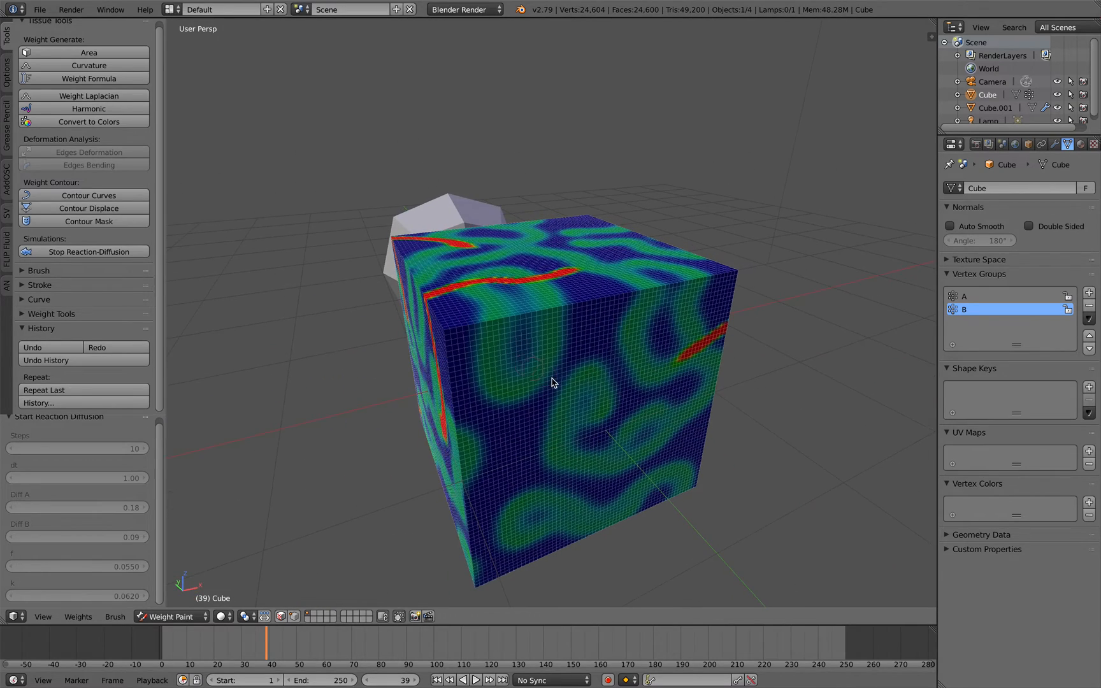
pyautogui.moveTo(593, 430); pyautogui.dragTo(516, 400)
pyautogui.moveTo(516, 404); pyautogui.dragTo(525, 559, button='middle')
pyautogui.hotkey('alt', 'a')
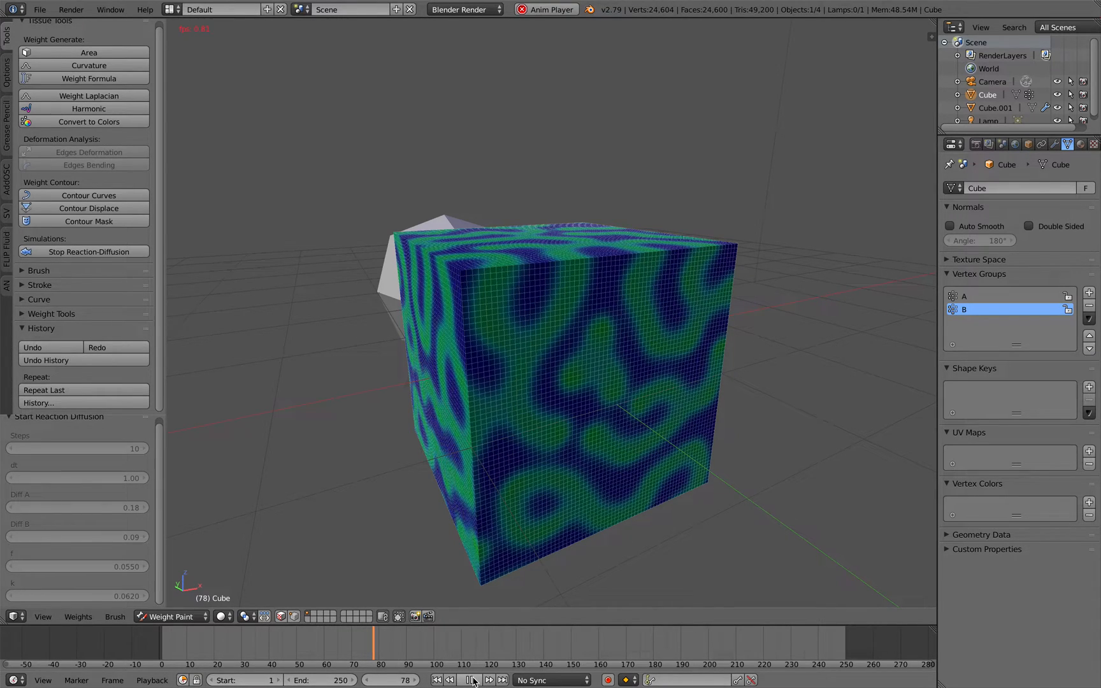
# Stop playback at frame 78 and halt the reaction-diffusion in Tissue Tools
pyautogui.click(474, 681)
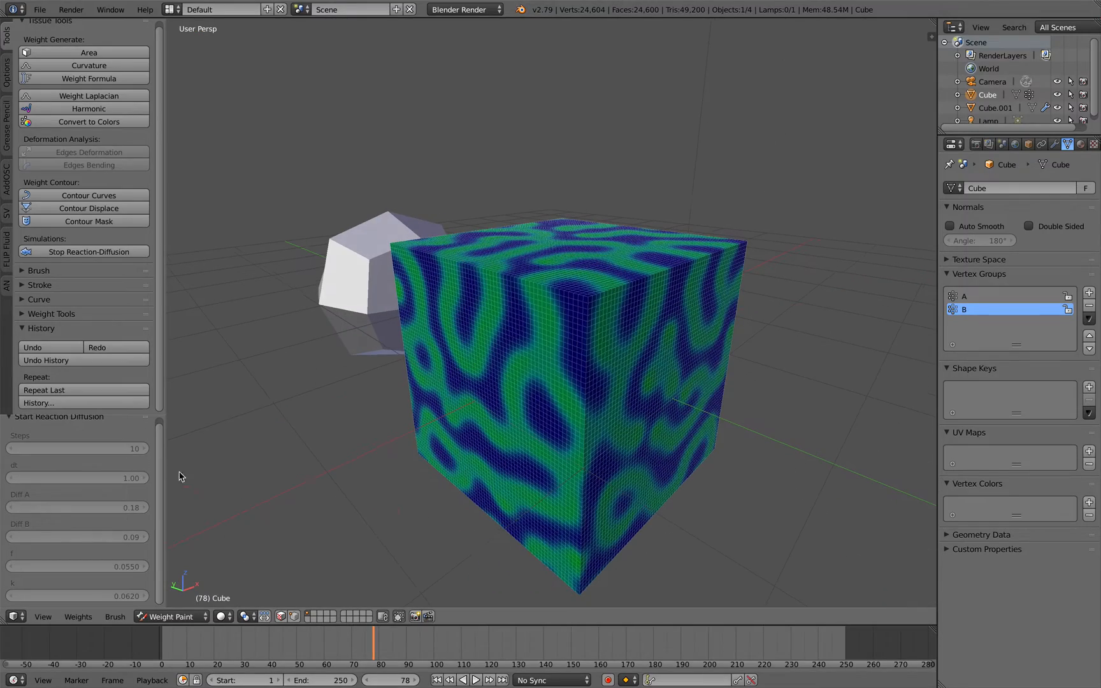
pyautogui.click(95, 253)
pyautogui.moveTo(533, 344)
pyautogui.mouseDown(button='middle')
pyautogui.moveTo(586, 292)
pyautogui.moveTo(501, 344)
pyautogui.moveTo(579, 295)
pyautogui.moveTo(540, 368)
pyautogui.mouseUp(button='middle')
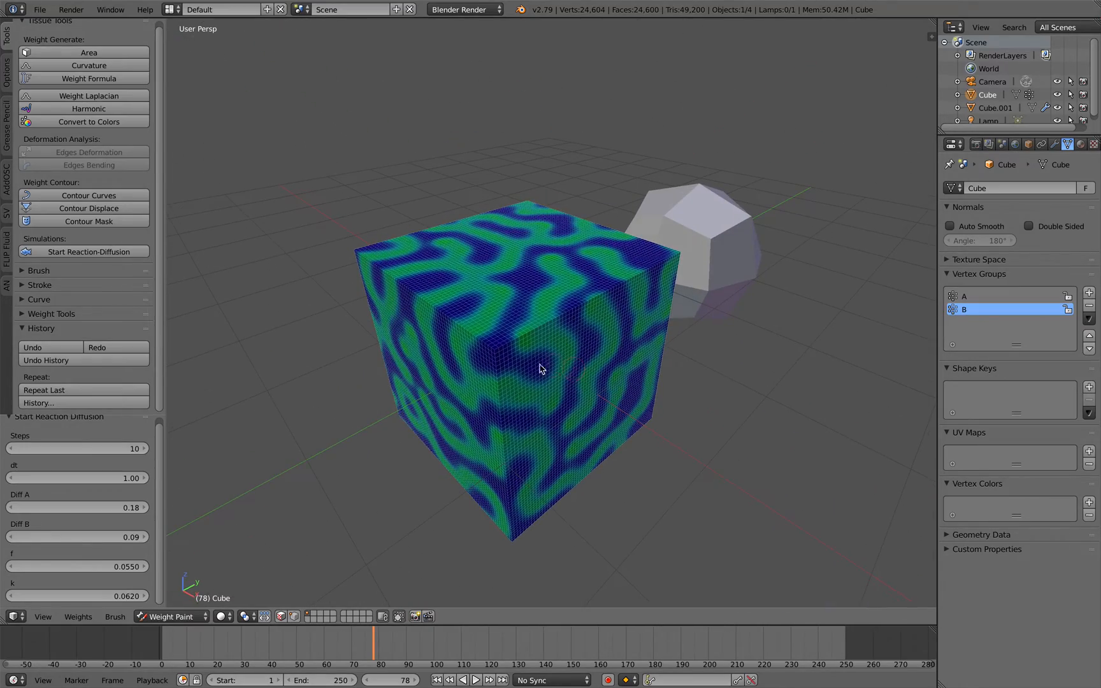
pyautogui.click(40, 10)
# Save the scene to disk and widen the tool shelf for the Tissue options
pyautogui.click(57, 110)
pyautogui.moveTo(465, 194)
pyautogui.mouseDown(button='middle')
pyautogui.moveTo(514, 160)
pyautogui.moveTo(480, 193)
pyautogui.mouseUp(button='middle')
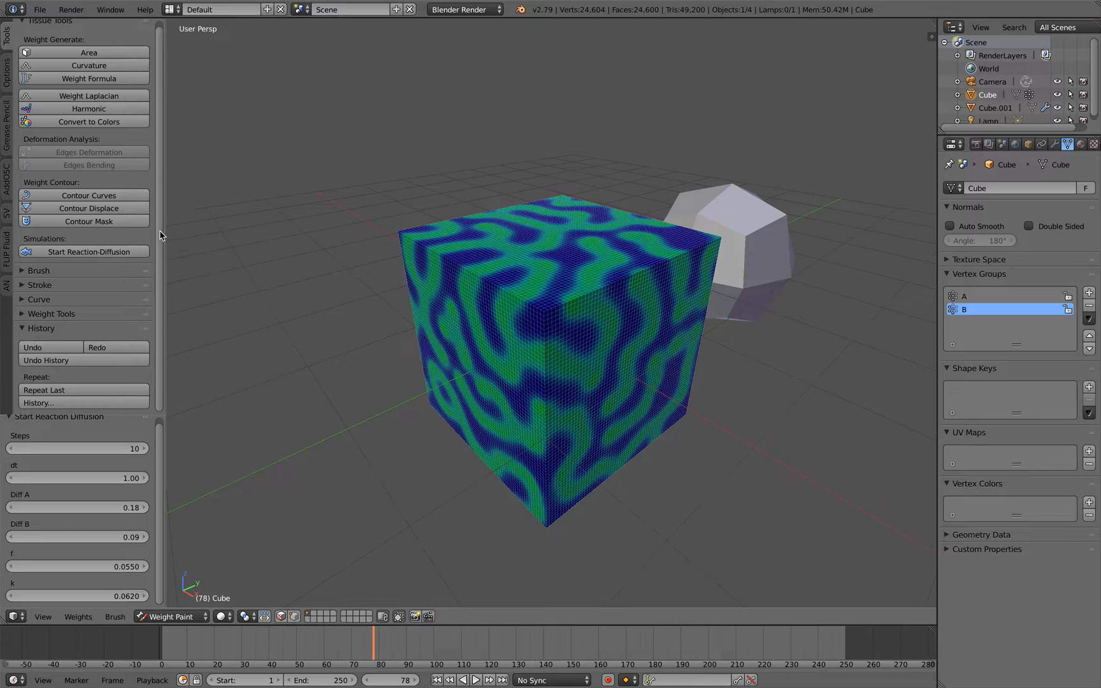
pyautogui.moveTo(158, 235); pyautogui.dragTo(187, 242)
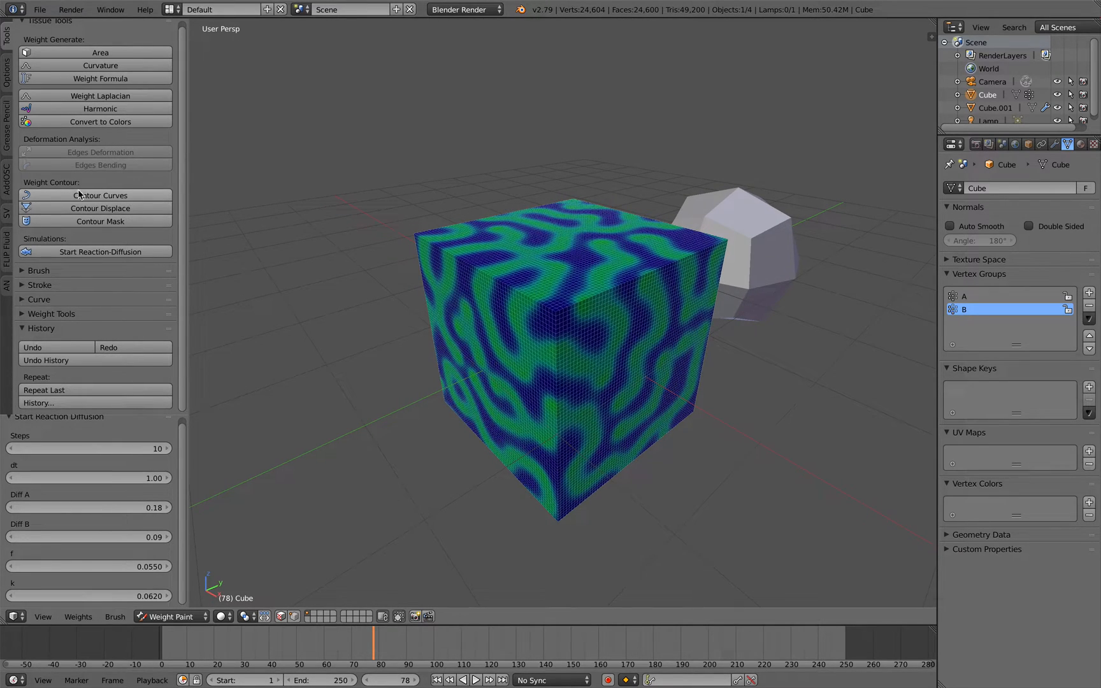
# Generate a Contour Mask mesh from the cube's weights and lower its iso value to 0.28
pyautogui.click(112, 222)
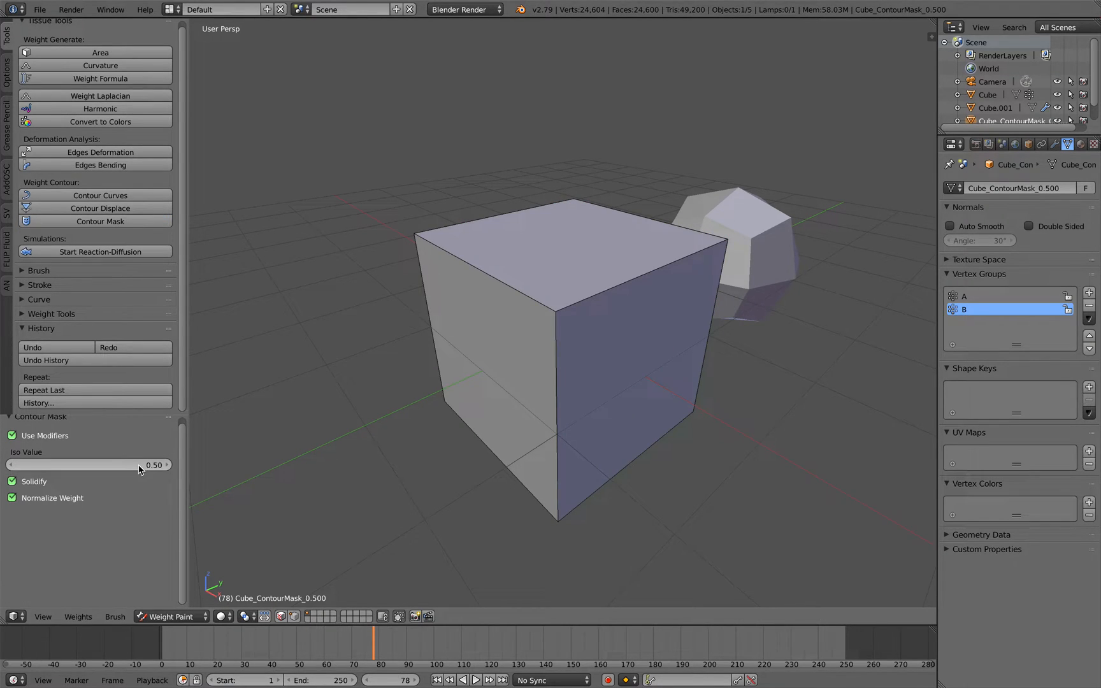
pyautogui.moveTo(139, 465); pyautogui.dragTo(113, 468)
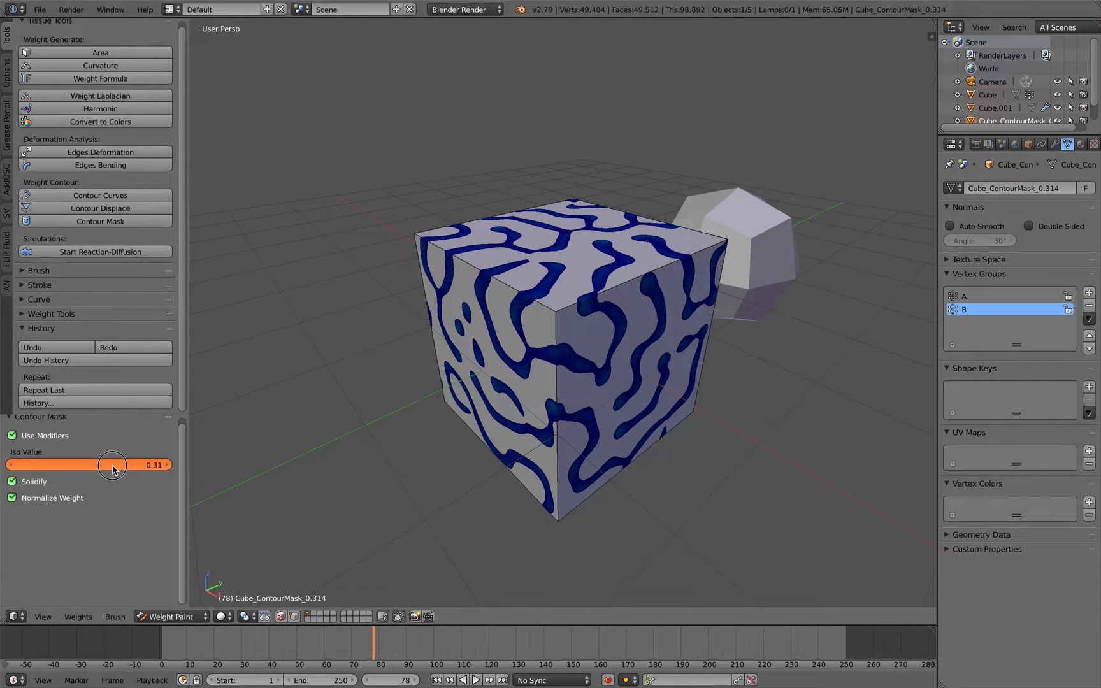
pyautogui.moveTo(113, 469); pyautogui.dragTo(113, 465)
pyautogui.moveTo(379, 426); pyautogui.dragTo(309, 442, button='middle')
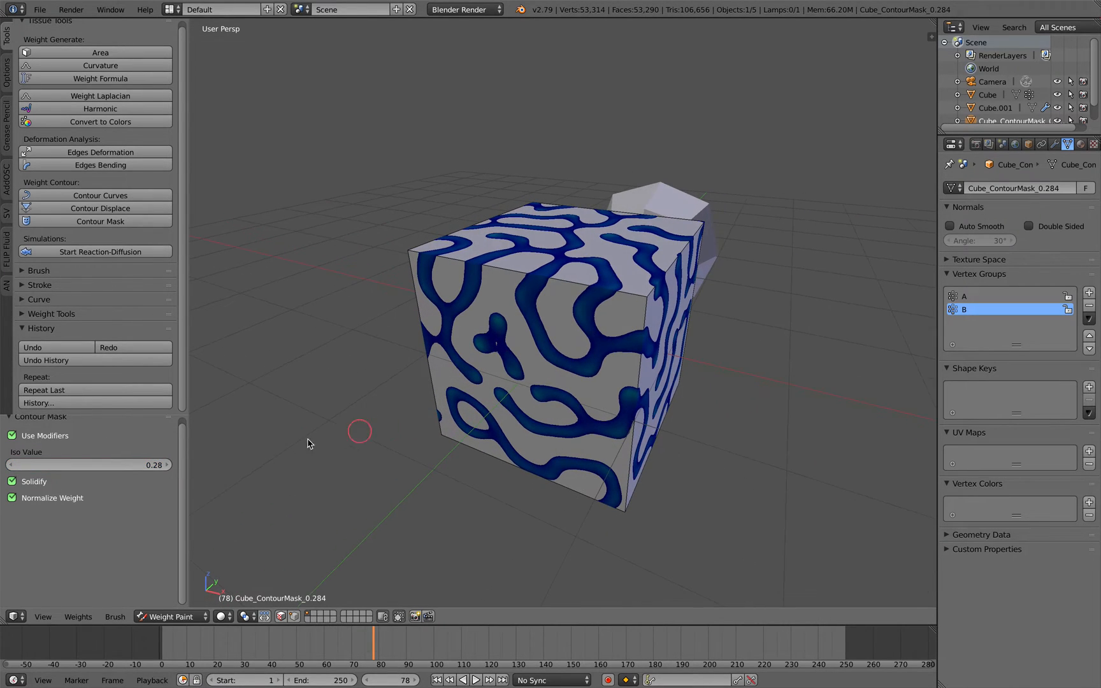
# Adjust the contour mask's iso value to about 0.09, thinning the maze bands
pyautogui.moveTo(103, 464); pyautogui.dragTo(109, 474)
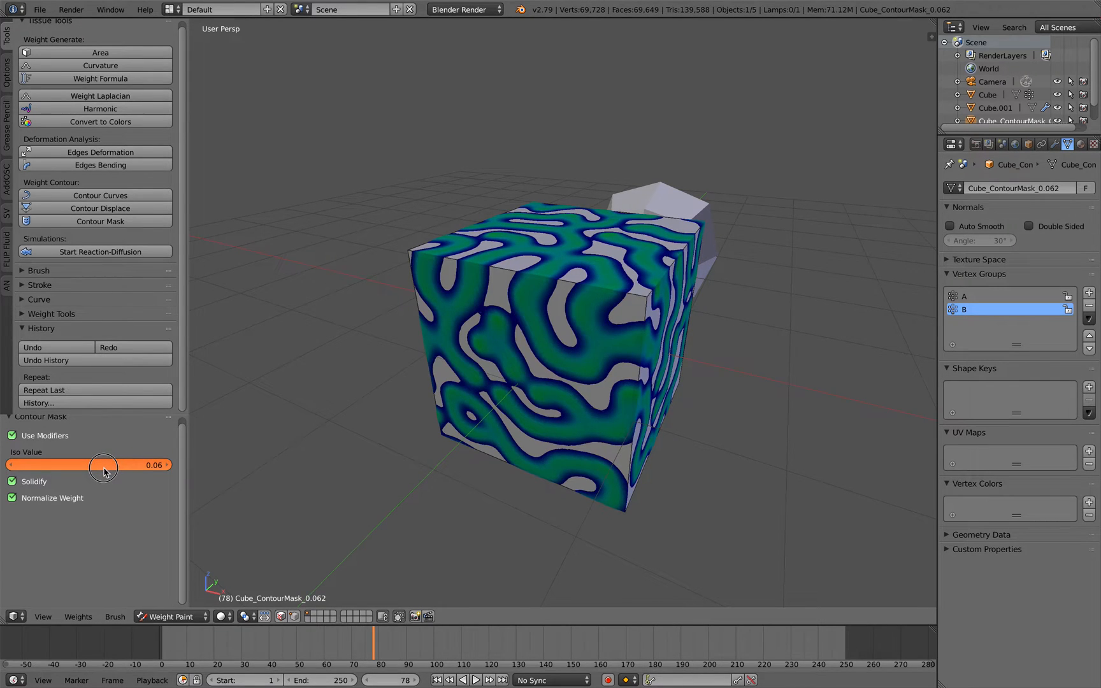
pyautogui.moveTo(108, 472); pyautogui.dragTo(111, 473)
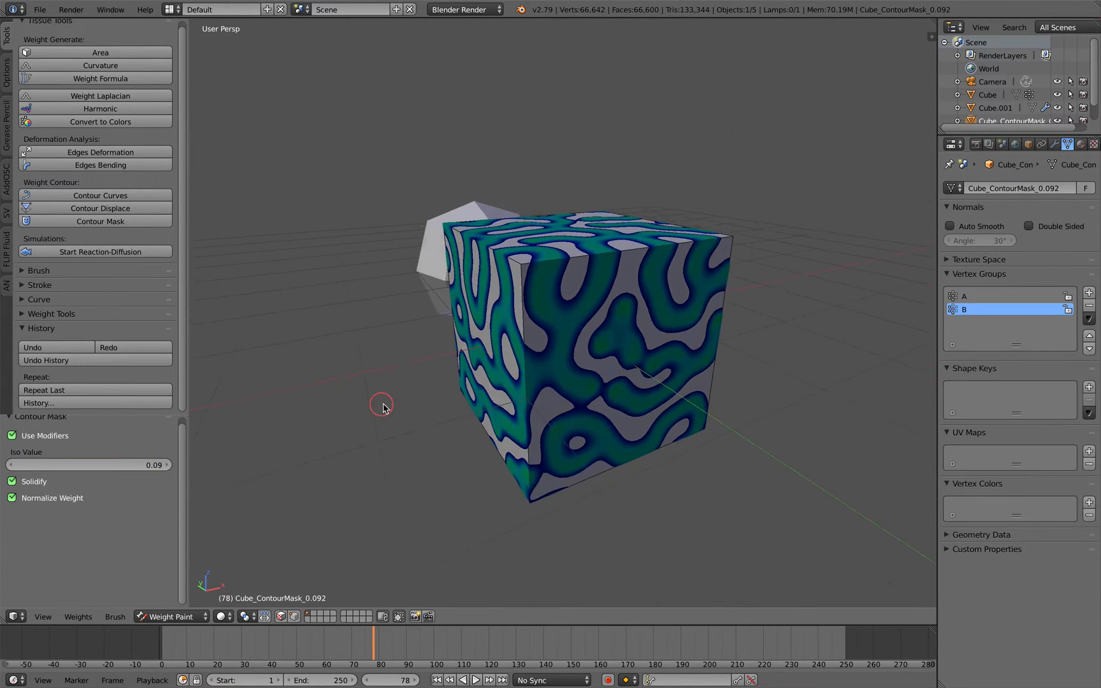
pyautogui.moveTo(328, 413); pyautogui.dragTo(516, 411, button='middle')
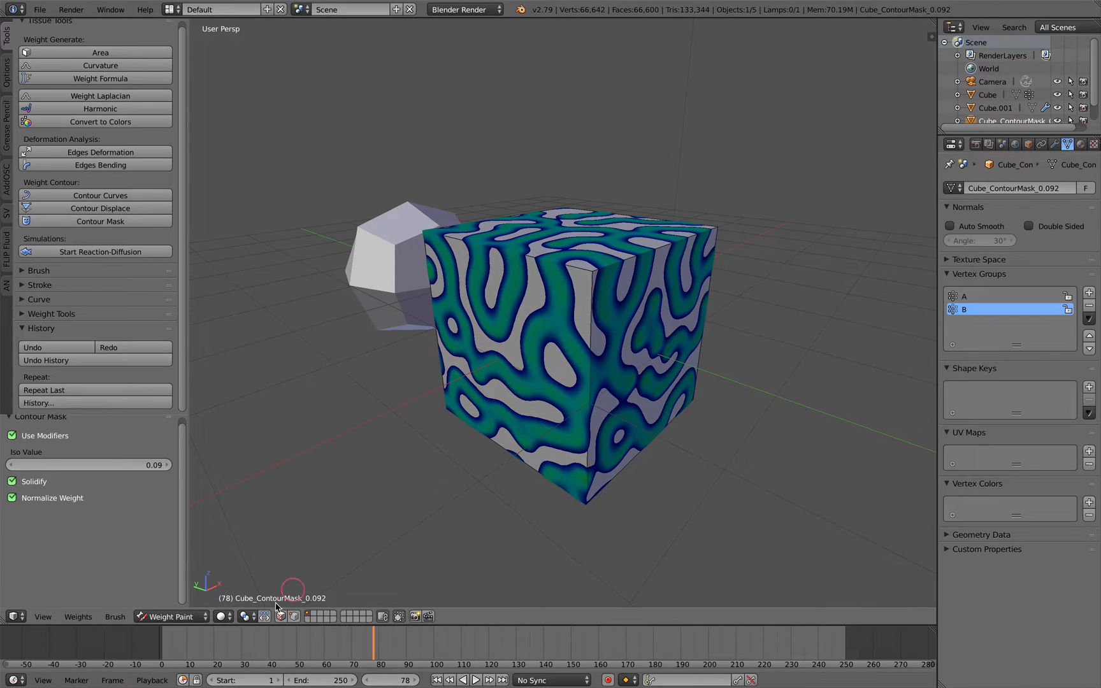
pyautogui.click(172, 615)
# Enlarge the outliner and hide the original cube so only the contour mask shows
pyautogui.click(195, 612)
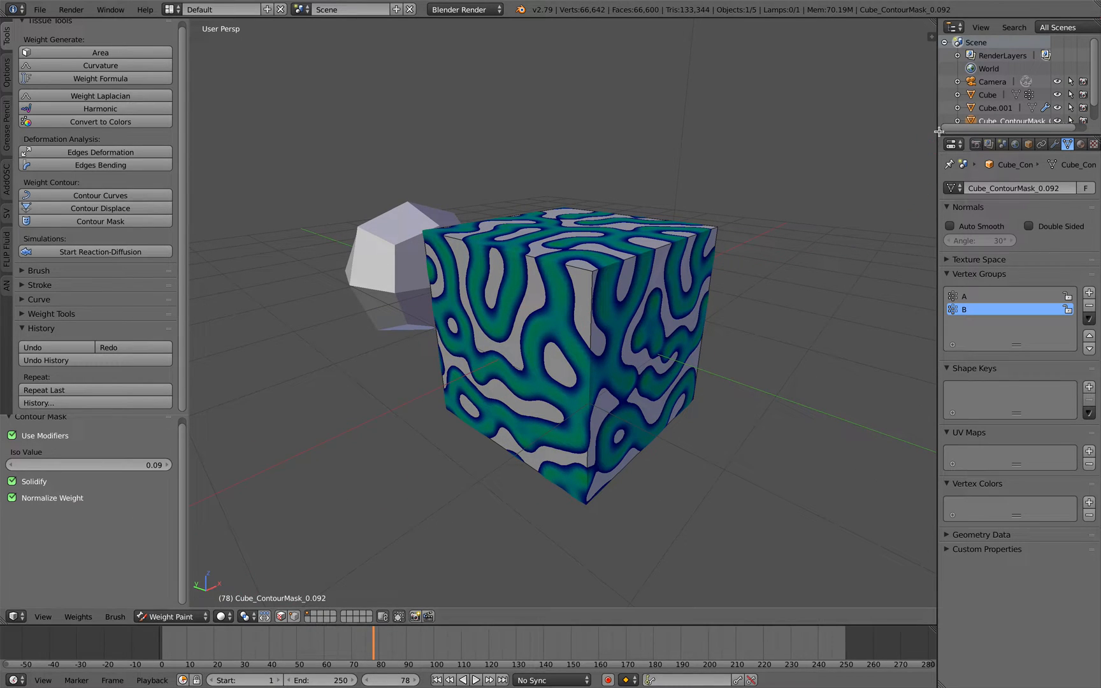
pyautogui.moveTo(936, 129); pyautogui.dragTo(902, 128)
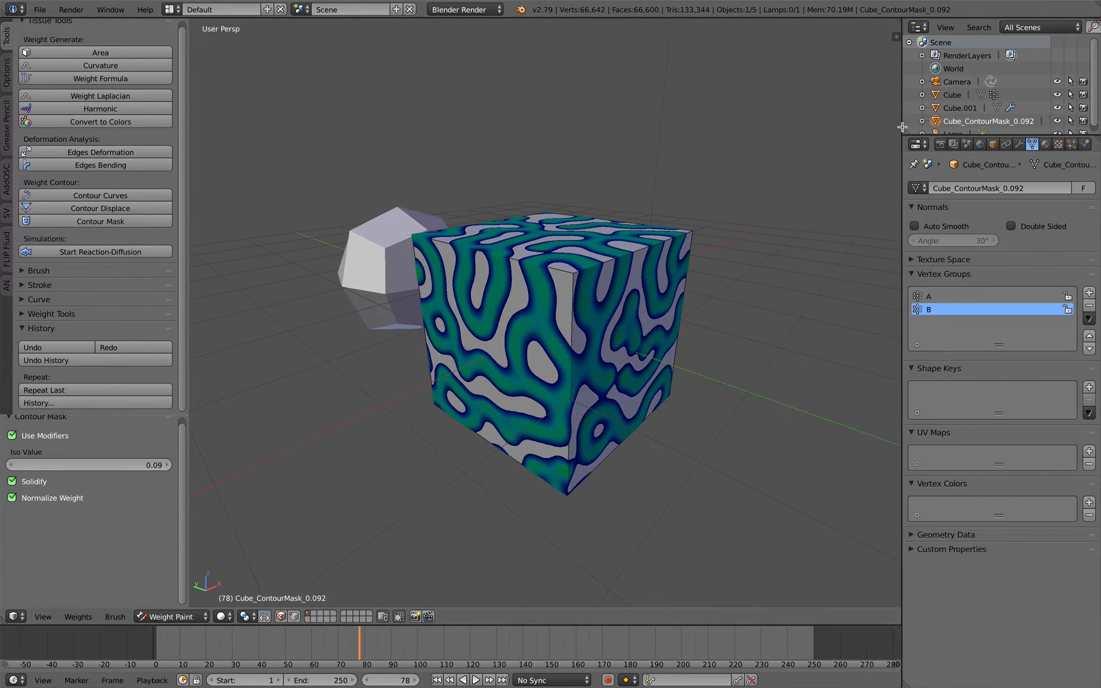
pyautogui.moveTo(981, 134); pyautogui.dragTo(983, 179)
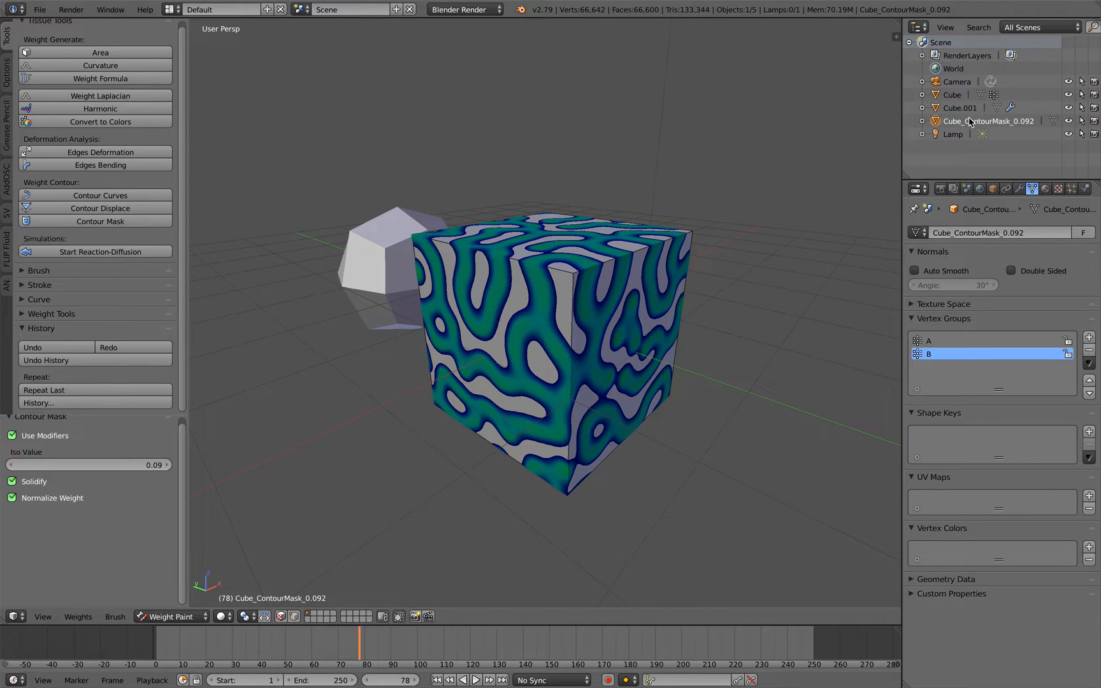
pyautogui.press('Tab')
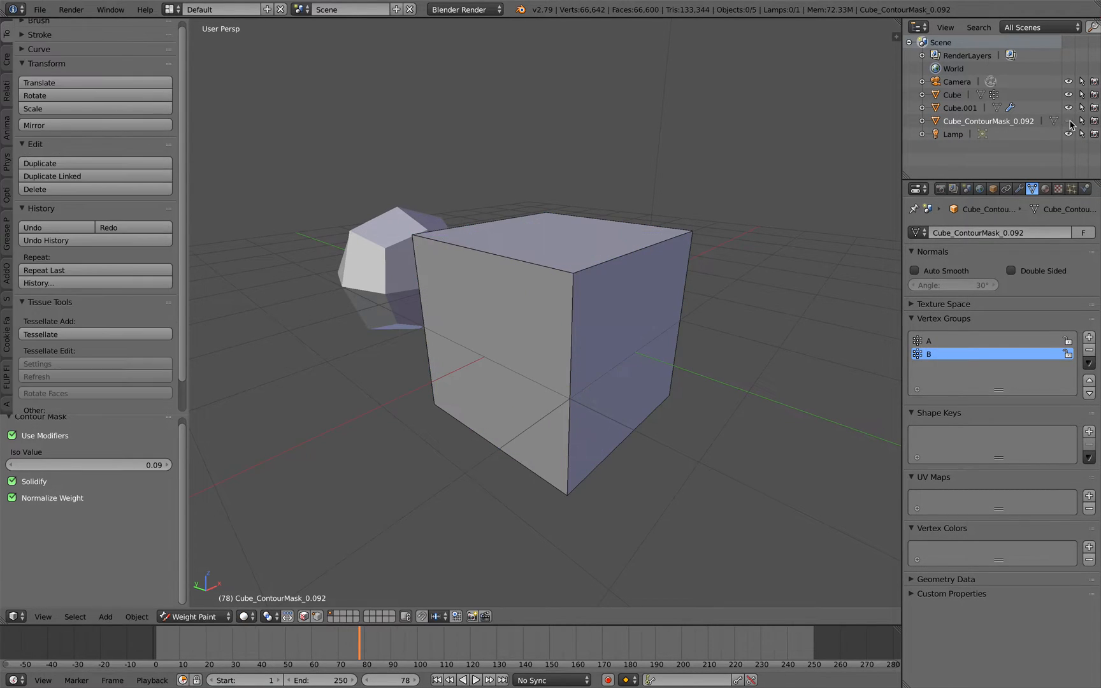
pyautogui.press('Tab')
pyautogui.click(1069, 108)
pyautogui.click(1069, 107)
pyautogui.click(1069, 120)
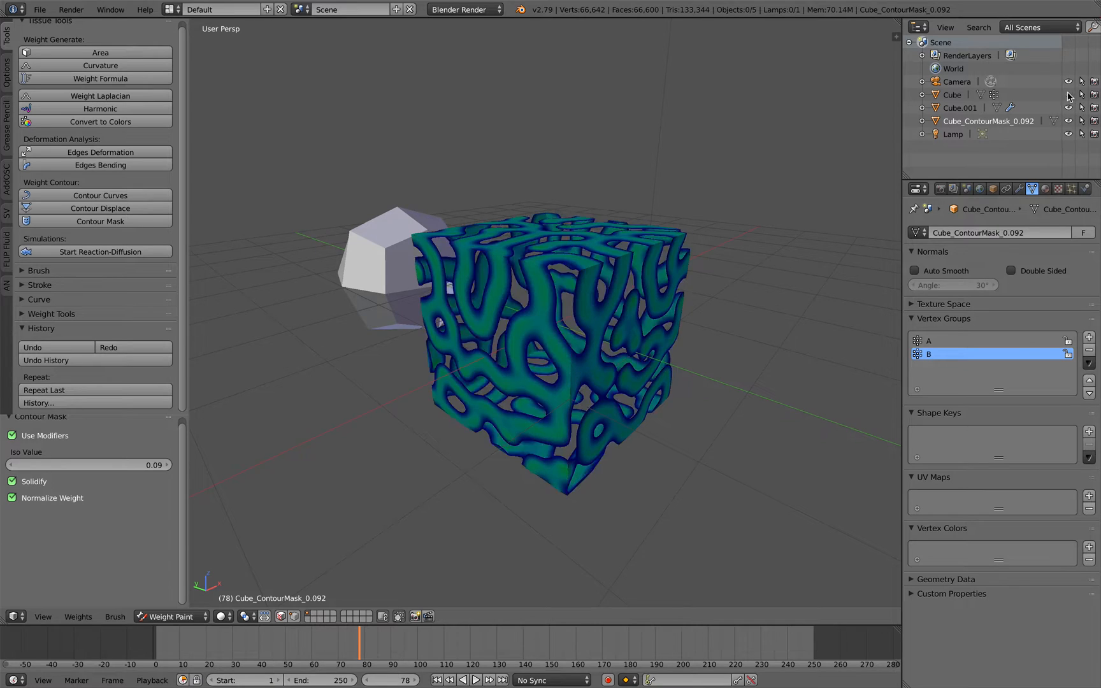
pyautogui.click(1068, 95)
# Switch the contour cube from Weight Paint back to Object Mode
pyautogui.moveTo(654, 258); pyautogui.dragTo(651, 196, button='middle')
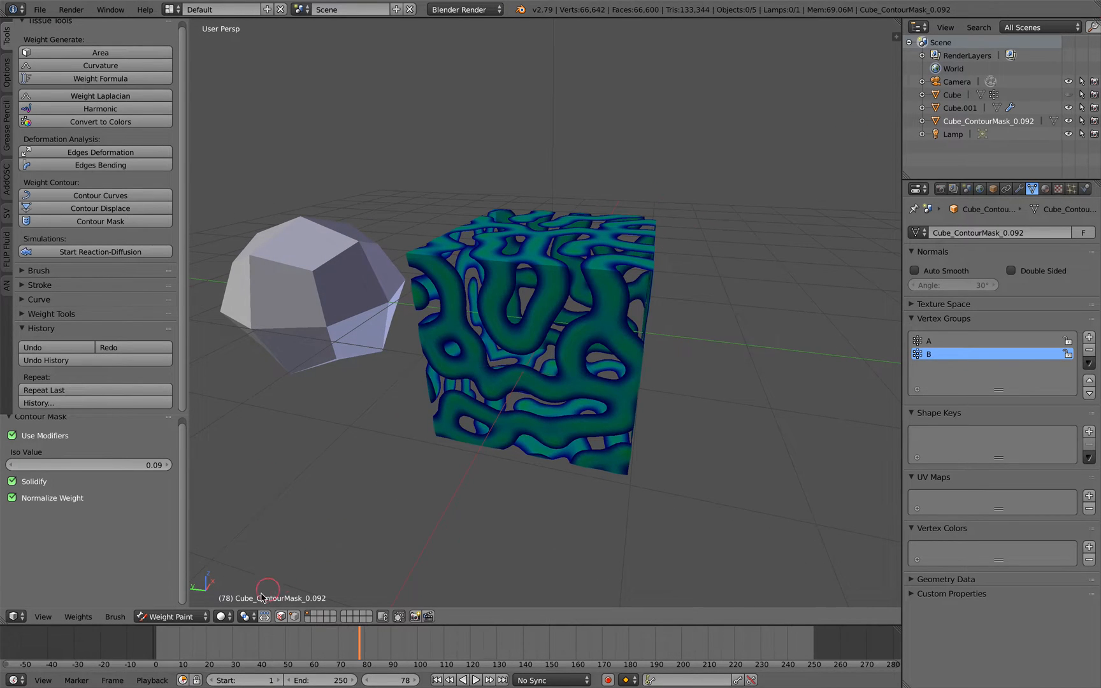
pyautogui.click(204, 619)
pyautogui.click(172, 594)
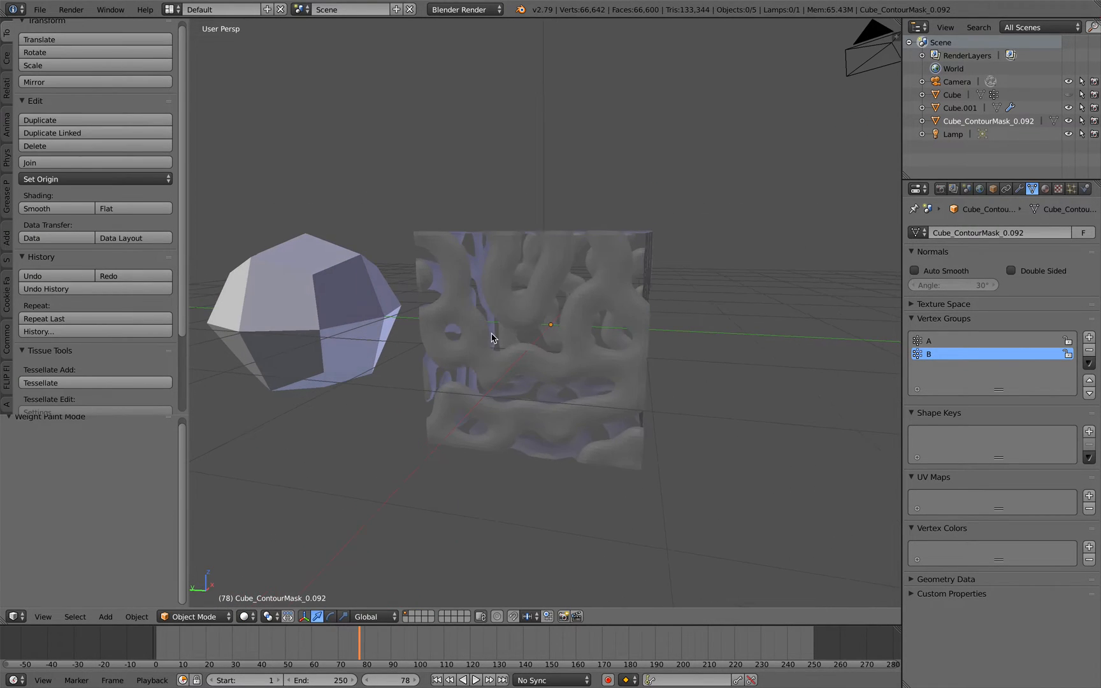
pyautogui.moveTo(448, 344)
pyautogui.mouseDown(button='middle')
pyautogui.moveTo(518, 316)
pyautogui.moveTo(533, 327)
pyautogui.mouseUp(button='middle')
pyautogui.scroll(2, 534, 327)
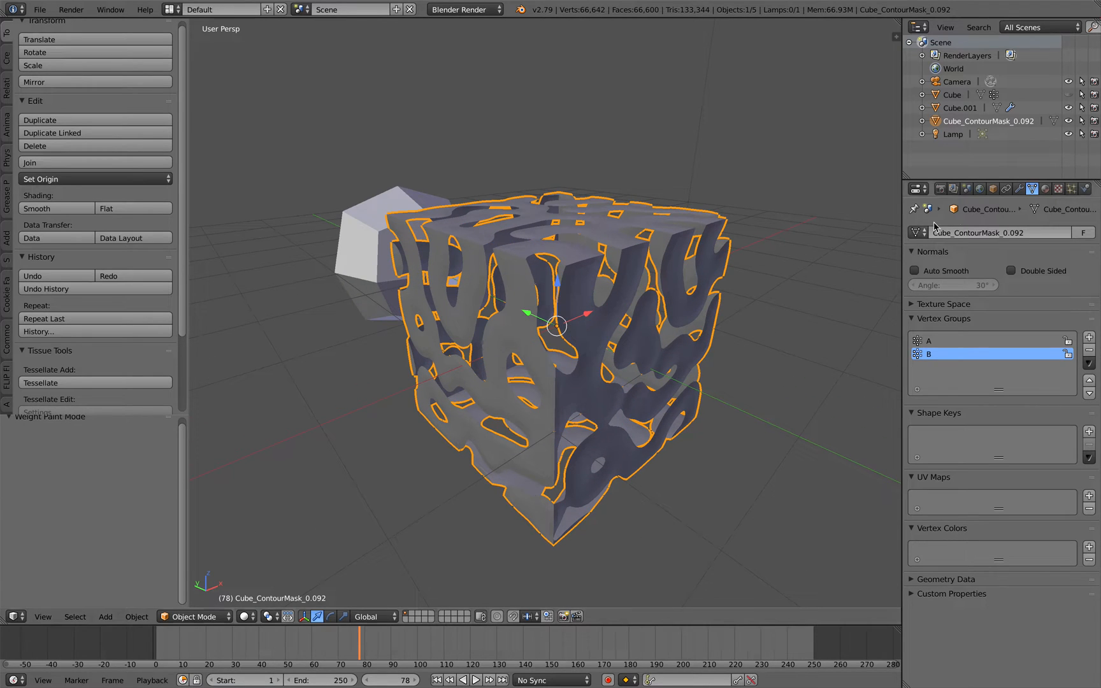
# Raise the contour cube's Solidify thickness to 0.204 in the Modifiers settings
pyautogui.click(1020, 189)
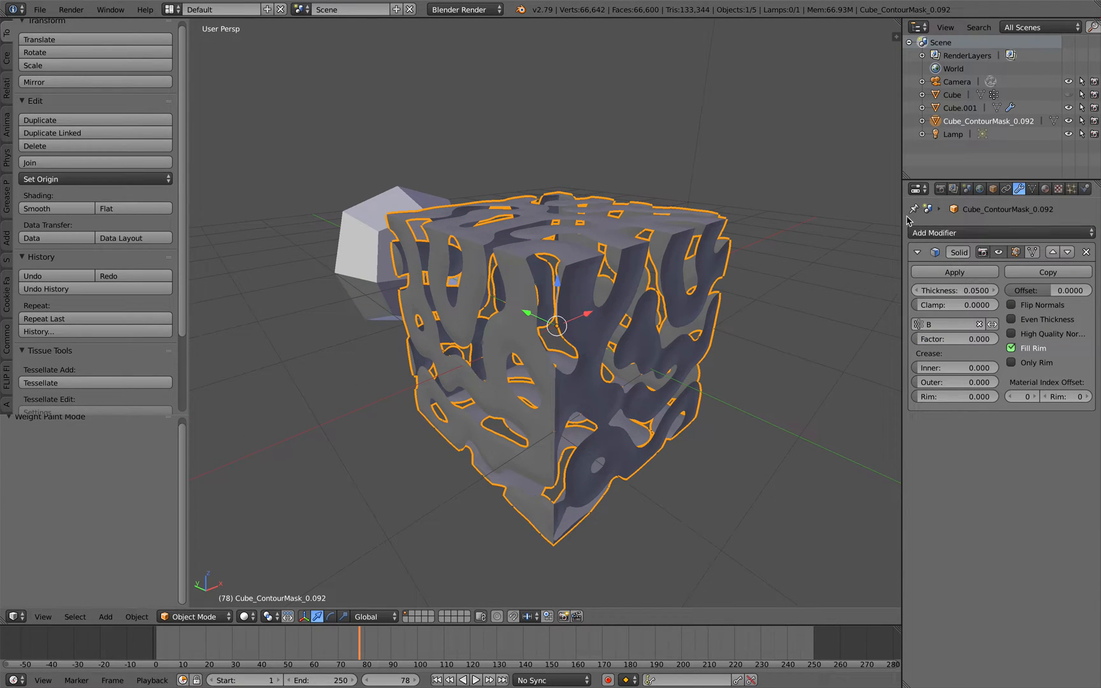
pyautogui.moveTo(902, 219); pyautogui.dragTo(840, 219)
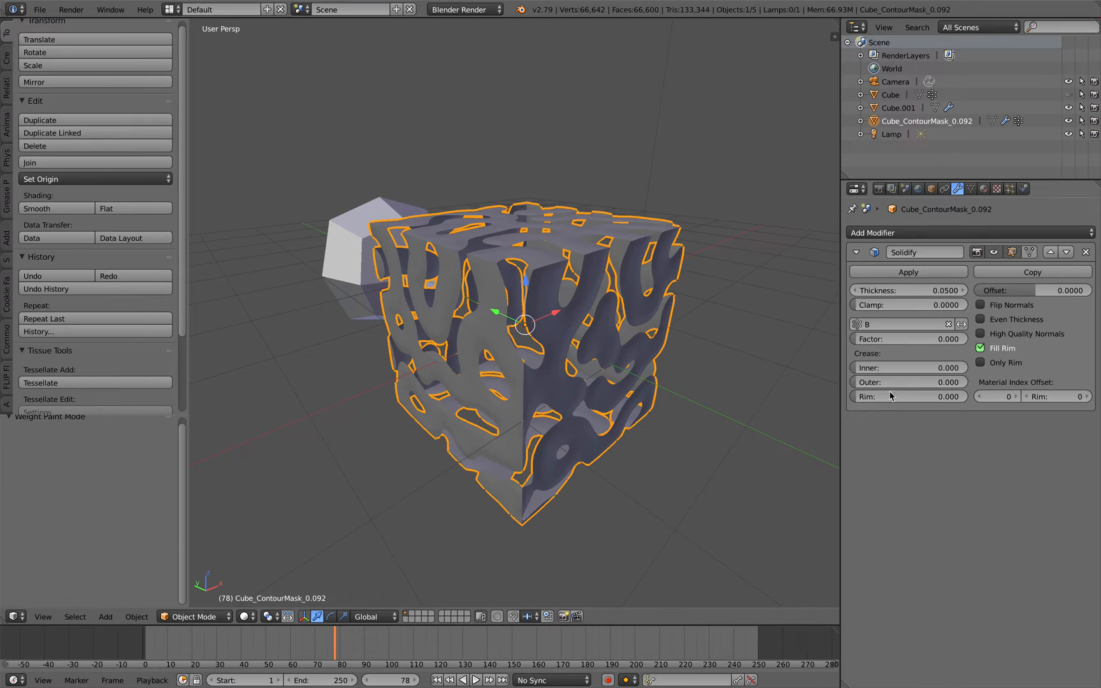
pyautogui.moveTo(688, 259)
pyautogui.mouseDown(button='middle')
pyautogui.moveTo(749, 198)
pyautogui.moveTo(765, 231)
pyautogui.moveTo(752, 254)
pyautogui.moveTo(837, 283)
pyautogui.mouseUp(button='middle')
pyautogui.moveTo(909, 290); pyautogui.dragTo(938, 290)
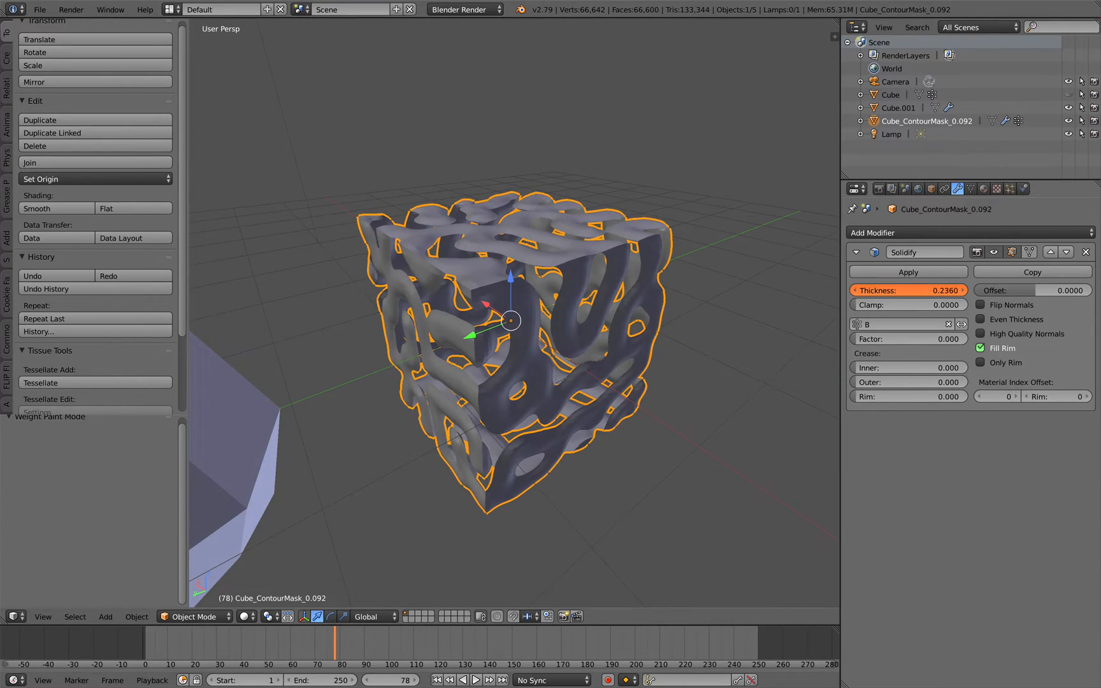
pyautogui.moveTo(516, 387); pyautogui.dragTo(448, 370, button='middle')
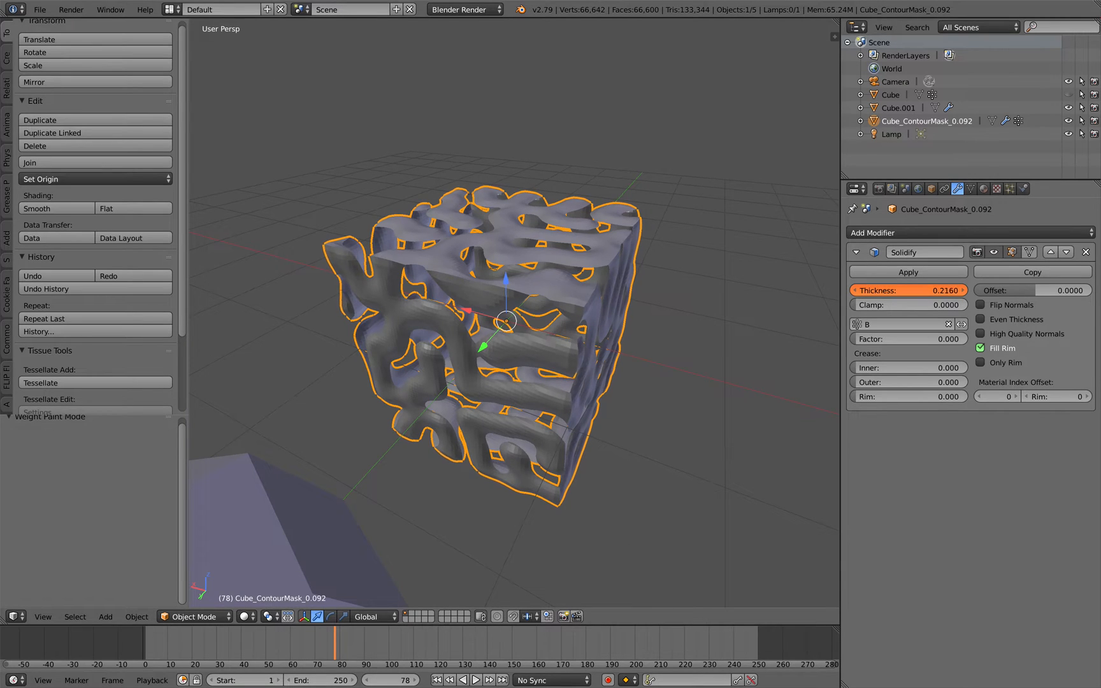
pyautogui.moveTo(516, 387); pyautogui.dragTo(626, 295, button='middle')
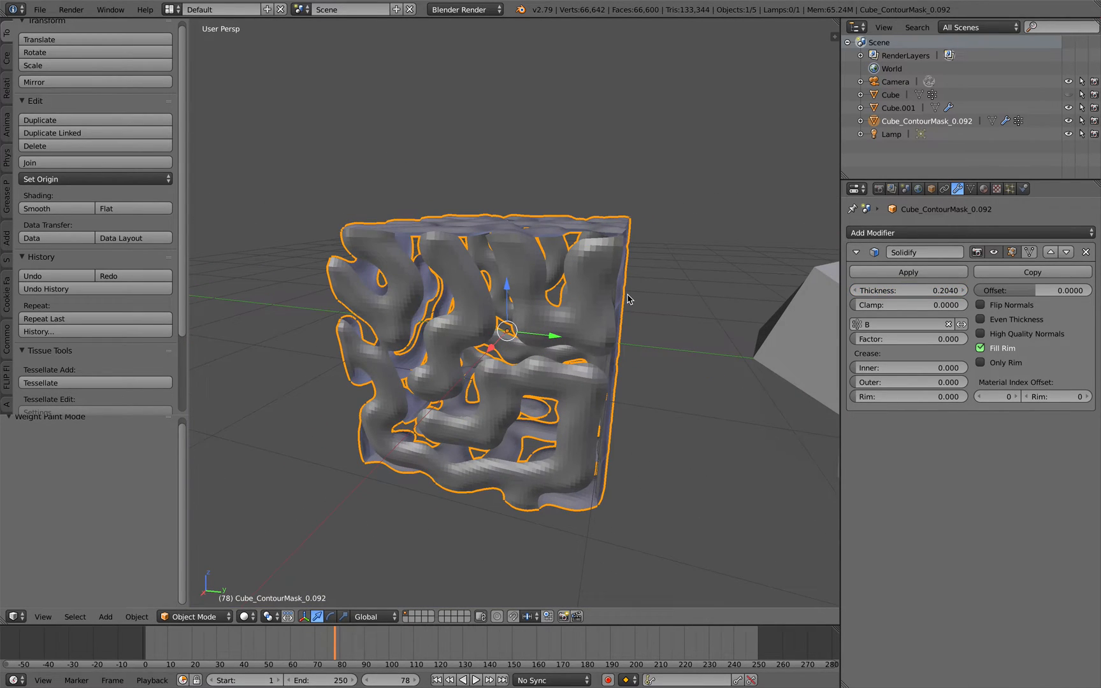
# Shade the contour cube smooth and add a subdivision surface with Ctrl+1
pyautogui.press('space')
pyautogui.write('shade')
pyautogui.press('Return')
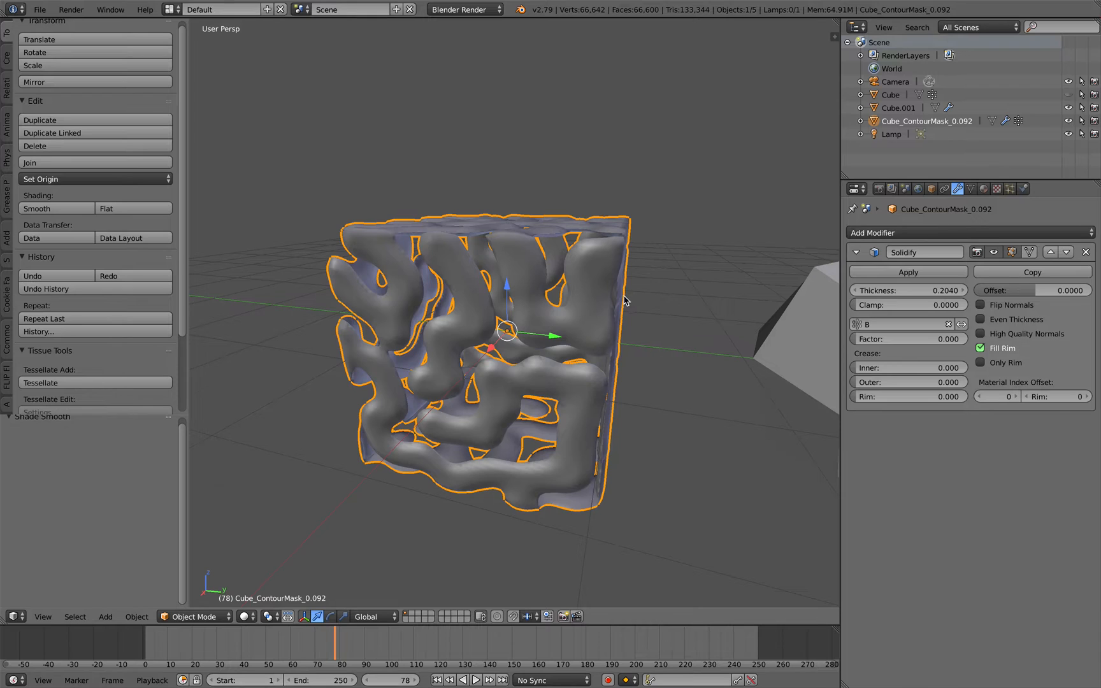
pyautogui.moveTo(625, 301); pyautogui.dragTo(627, 314, button='middle')
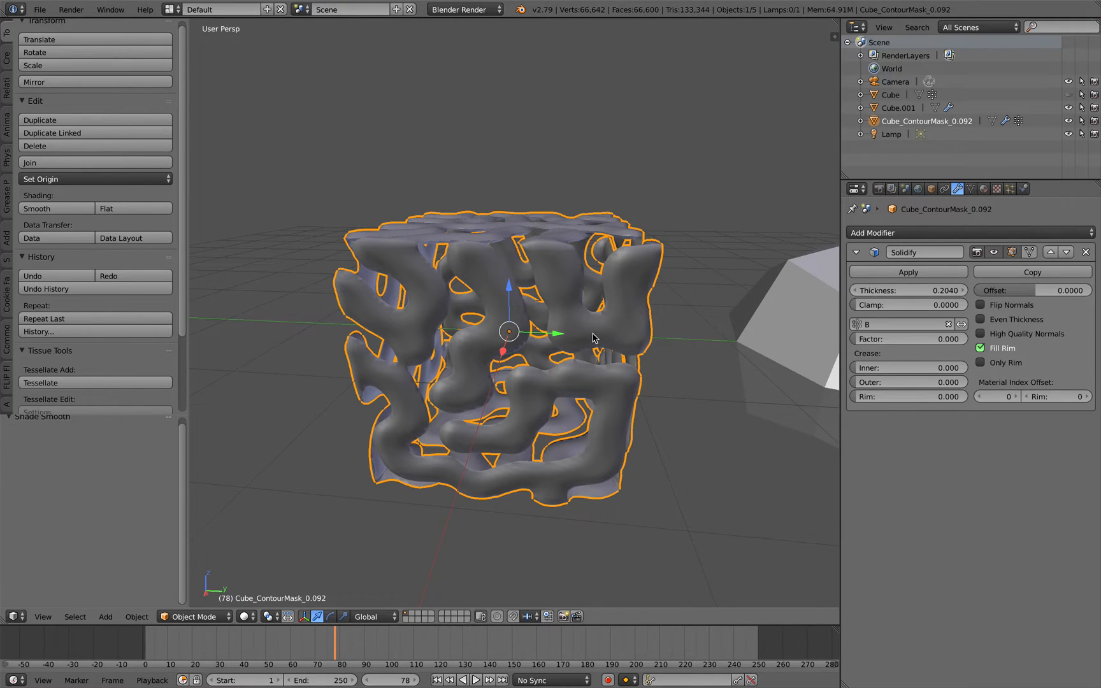
pyautogui.hotkey('ctrl', '1')
pyautogui.moveTo(593, 335)
pyautogui.mouseDown(button='middle')
pyautogui.moveTo(603, 344)
pyautogui.moveTo(578, 372)
pyautogui.moveTo(611, 335)
pyautogui.moveTo(602, 344)
pyautogui.mouseUp(button='middle')
# Deselect everything and reselect the contour cube while inspecting it
pyautogui.press('a')
pyautogui.scroll(5, 578, 372)
pyautogui.scroll(-8, 602, 361)
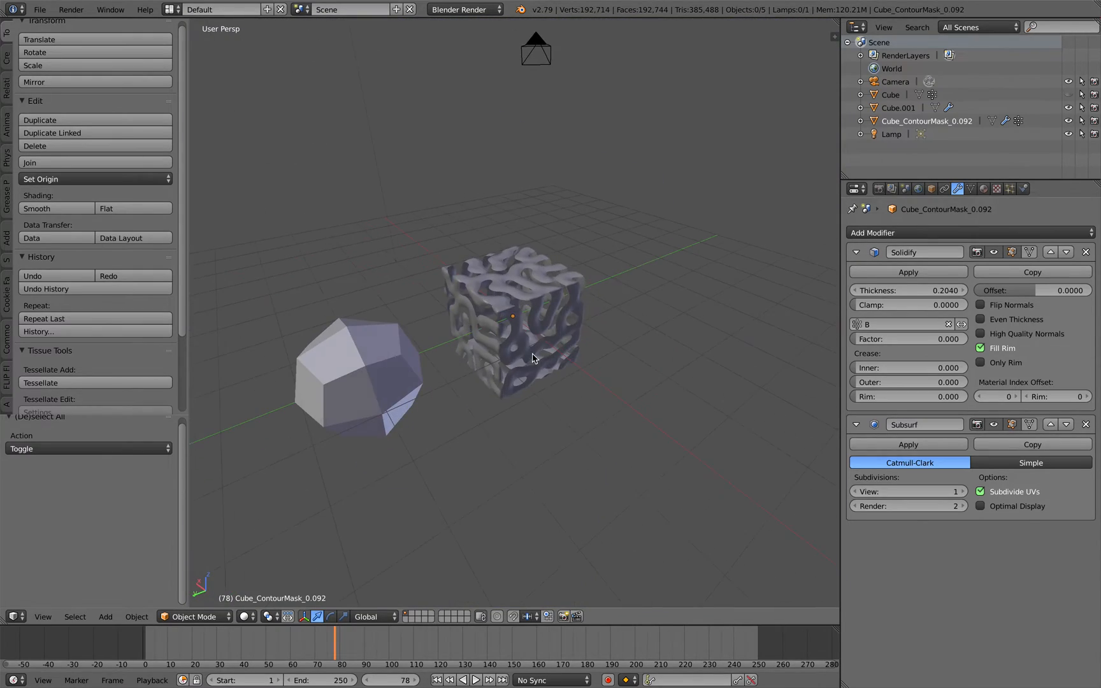
pyautogui.rightClick(532, 355)
pyautogui.scroll(4, 532, 356)
pyautogui.moveTo(482, 327)
pyautogui.mouseDown(button='middle')
pyautogui.moveTo(444, 287)
pyautogui.moveTo(464, 252)
pyautogui.moveTo(482, 275)
pyautogui.moveTo(465, 248)
pyautogui.moveTo(524, 319)
pyautogui.moveTo(567, 335)
pyautogui.moveTo(571, 276)
pyautogui.moveTo(594, 284)
pyautogui.moveTo(634, 251)
pyautogui.mouseUp(button='middle')
pyautogui.scroll(3, 456, 267)
pyautogui.scroll(2, 540, 323)
pyautogui.rightClick(614, 277)
pyautogui.scroll(-3, 615, 277)
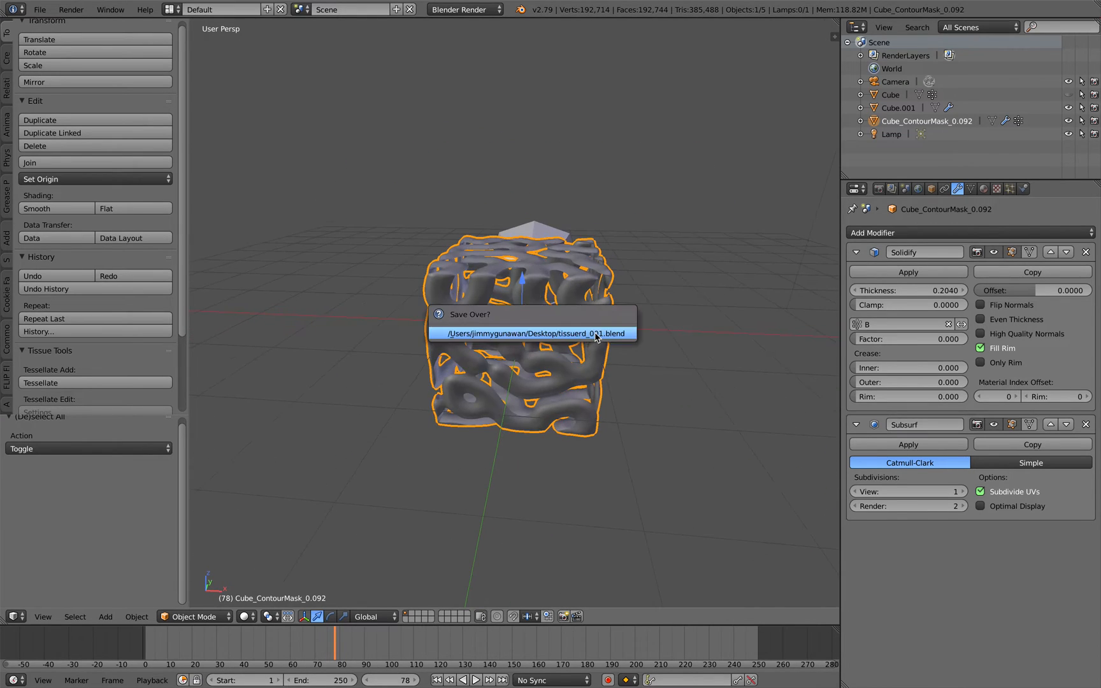
# Move the contour cube along X and place and enlarge Cube.001 beside it
pyautogui.press('g')
pyautogui.press('x')
pyautogui.click(554, 246)
pyautogui.moveTo(553, 247); pyautogui.dragTo(551, 271, button='middle')
pyautogui.rightClick(549, 276)
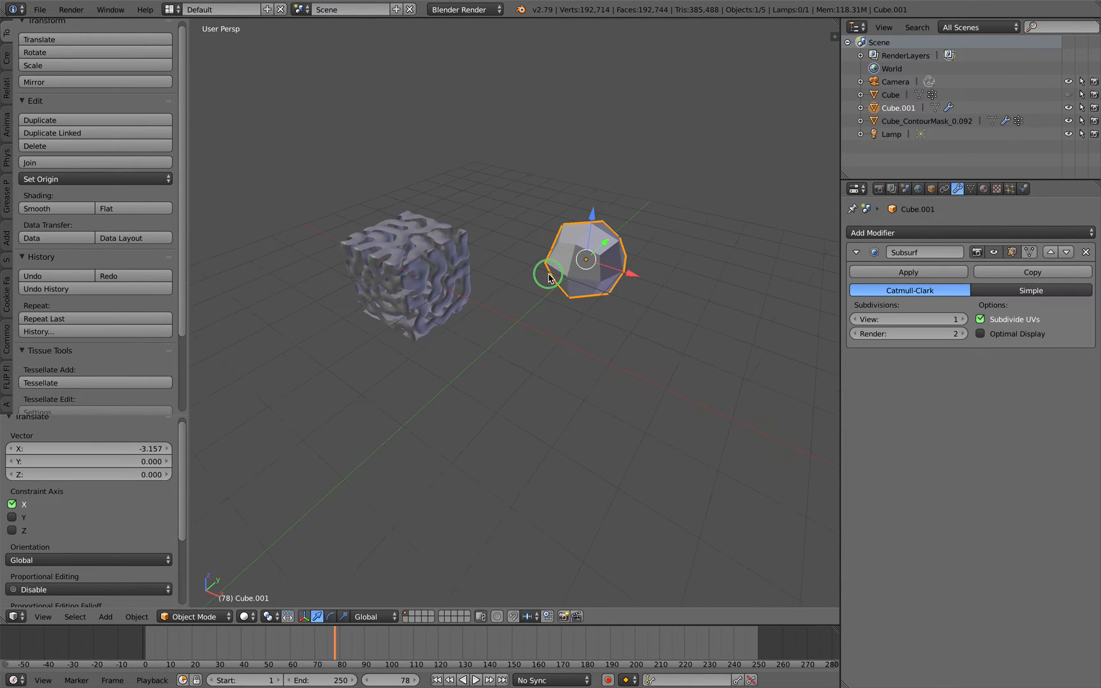
pyautogui.press('g')
pyautogui.click(626, 306)
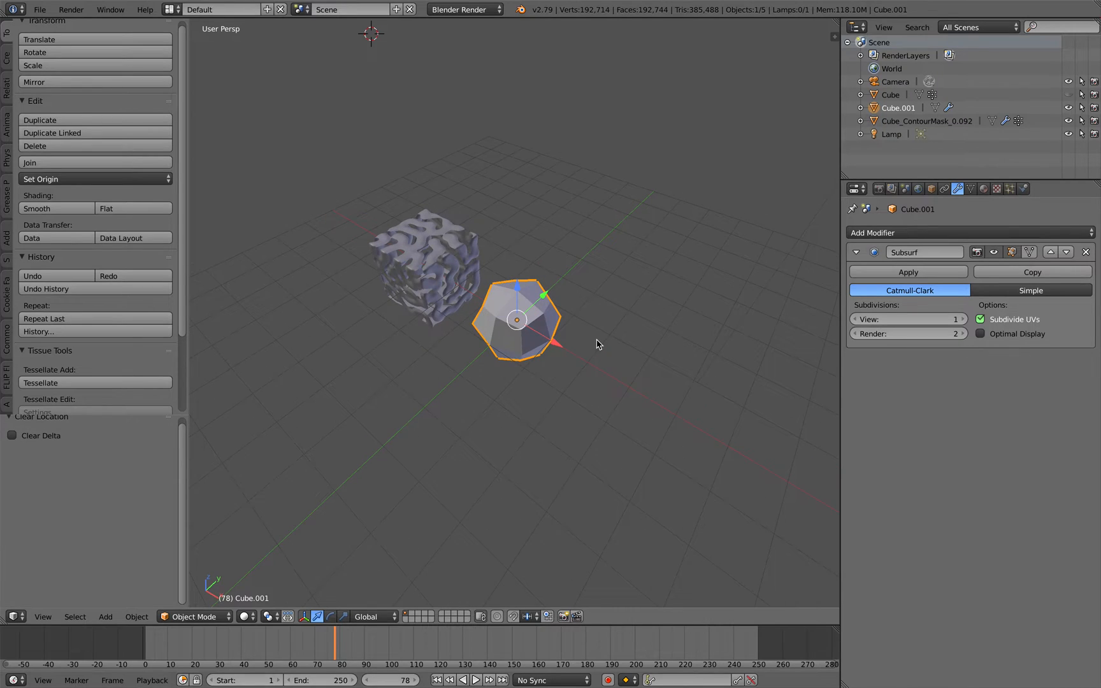
pyautogui.press('s')
pyautogui.click(641, 357)
# Raise Cube.001's subdivision to level 4-5 and apply it, making a smooth sphere
pyautogui.rightClick(452, 271)
pyautogui.press('Tab')
pyautogui.press('Tab')
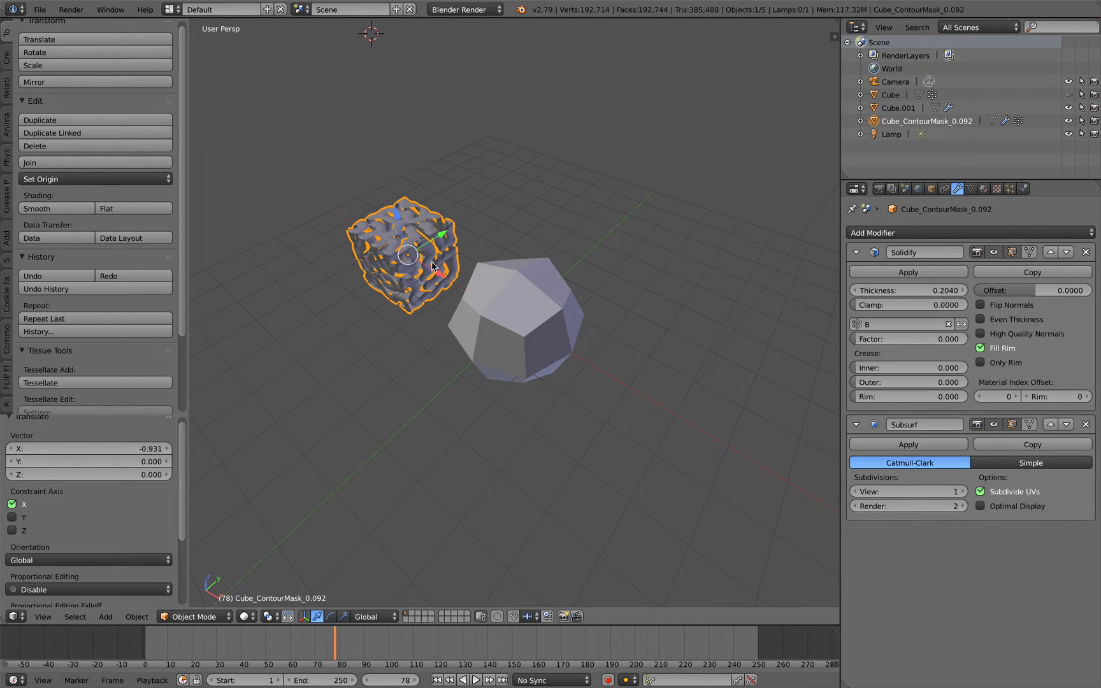
pyautogui.scroll(3, 430, 262)
pyautogui.rightClick(516, 319)
pyautogui.press('g')
pyautogui.click(537, 299)
pyautogui.scroll(2, 542, 292)
pyautogui.moveTo(542, 293); pyautogui.dragTo(544, 277, button='middle')
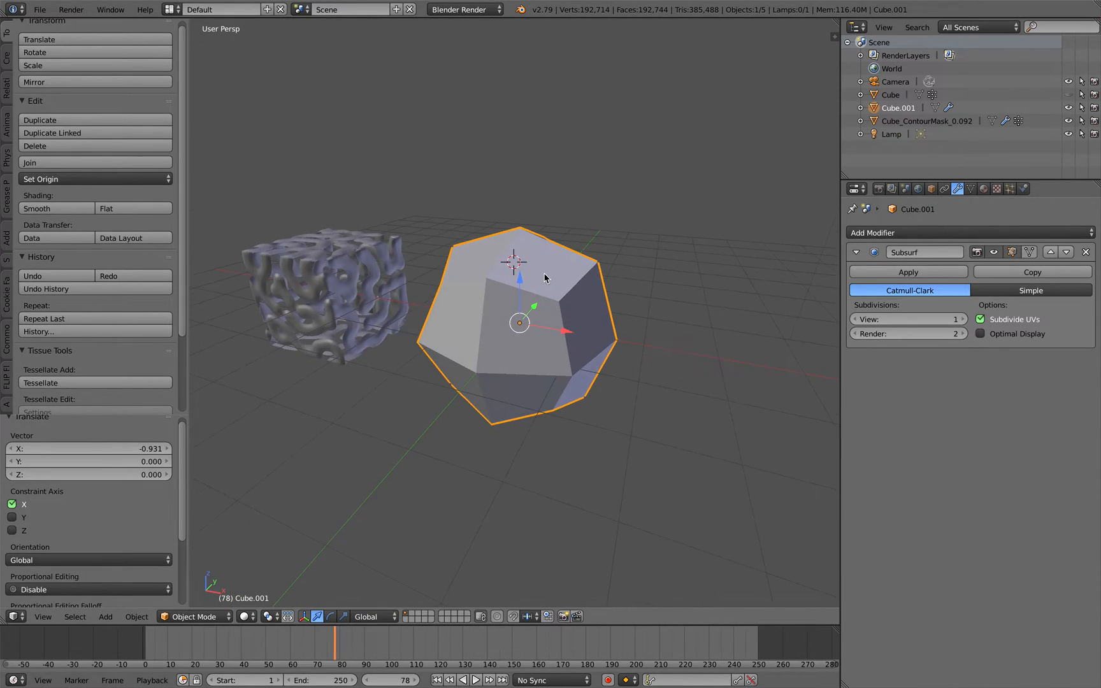
pyautogui.hotkey('ctrl', '3')
pyautogui.hotkey('ctrl', '4')
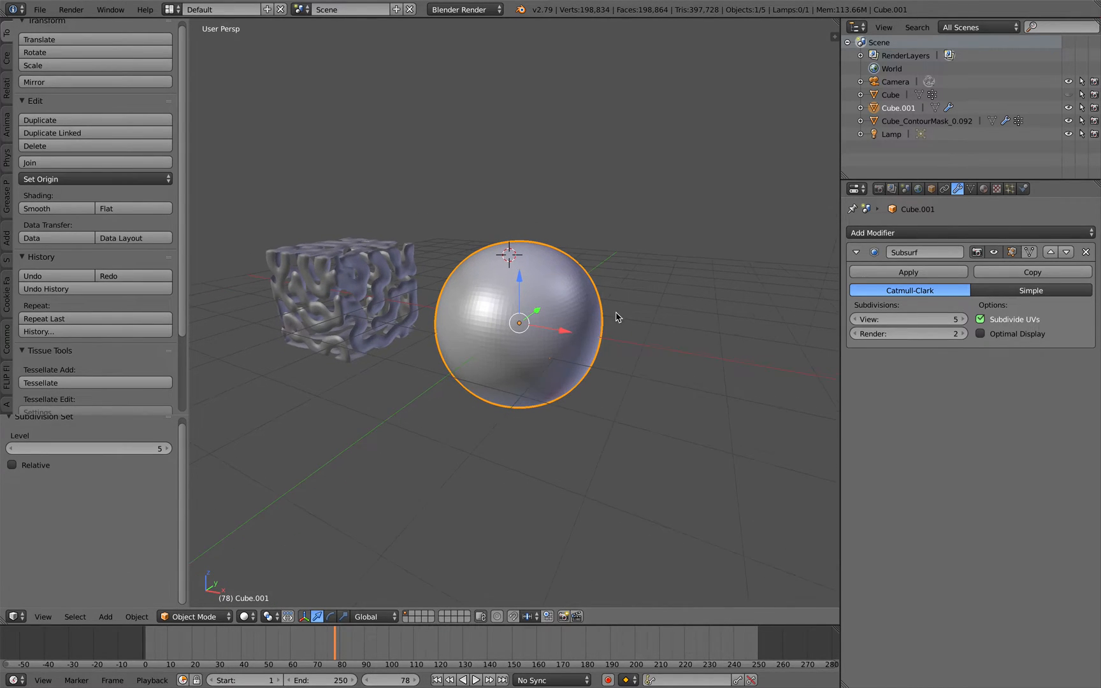
pyautogui.click(909, 272)
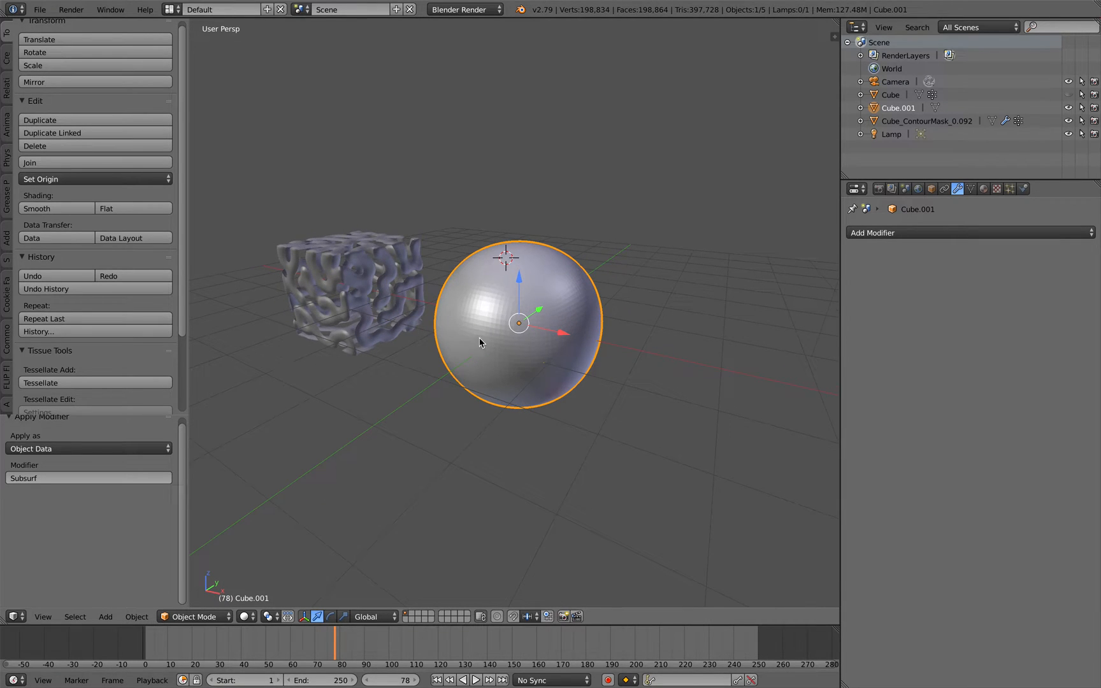
# Put the sphere in Weight Paint mode and start a reaction-diffusion simulation on it
pyautogui.click(195, 616)
pyautogui.click(199, 546)
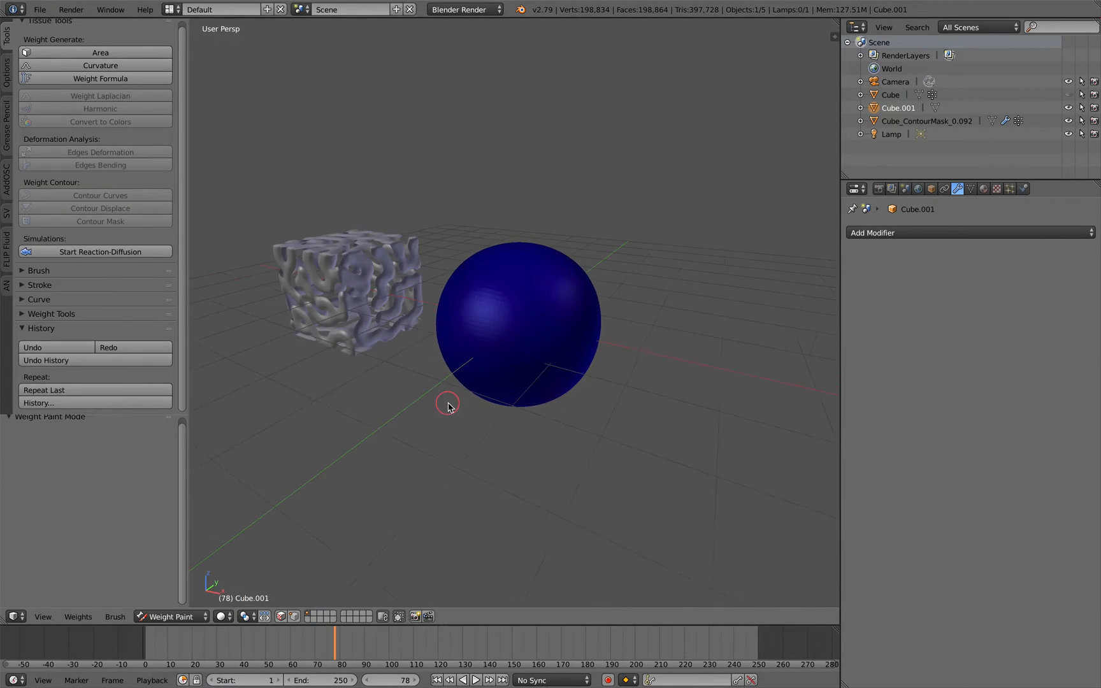
pyautogui.click(99, 251)
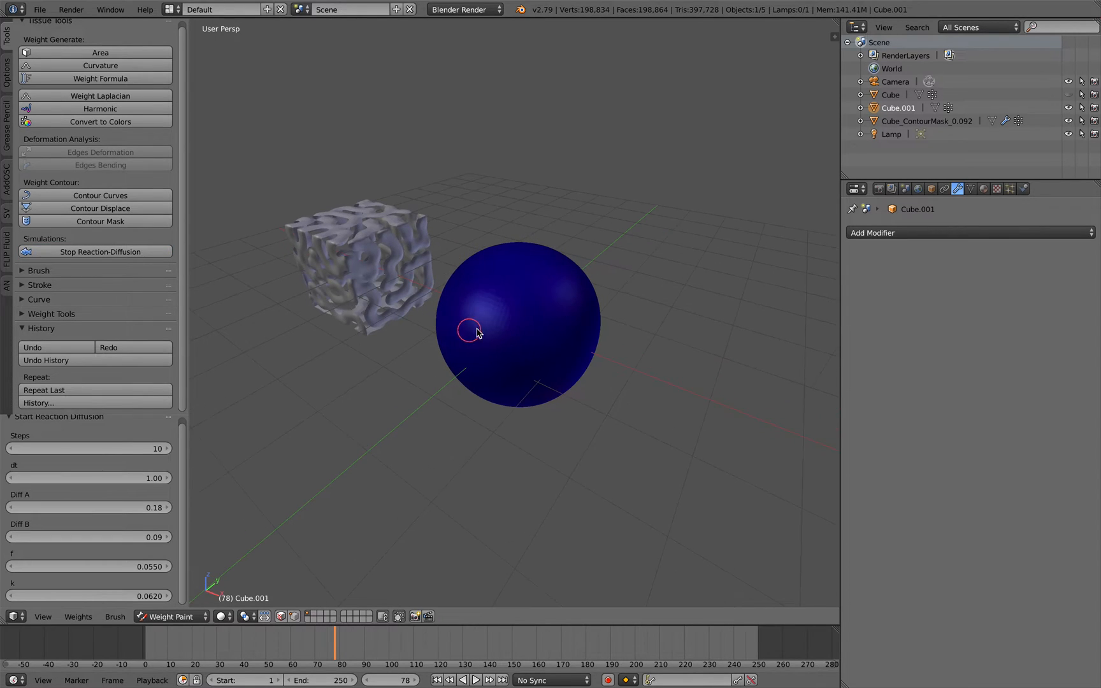
# Paint weight strokes around the sphere and watch the pattern grow
pyautogui.moveTo(494, 274); pyautogui.dragTo(460, 371)
pyautogui.moveTo(460, 372); pyautogui.dragTo(448, 293, button='middle')
pyautogui.moveTo(447, 284); pyautogui.dragTo(525, 327)
pyautogui.moveTo(525, 328); pyautogui.dragTo(499, 301, button='middle')
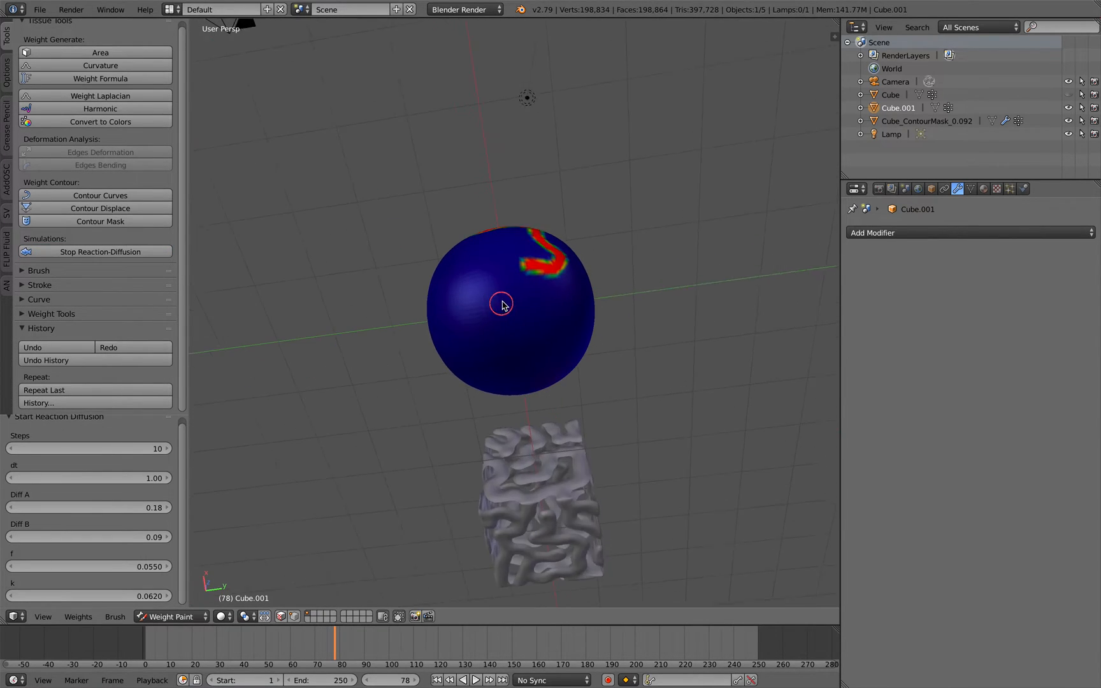
pyautogui.moveTo(482, 258); pyautogui.dragTo(472, 355)
pyautogui.moveTo(471, 355); pyautogui.dragTo(456, 370, button='middle')
pyautogui.moveTo(504, 300); pyautogui.dragTo(494, 404)
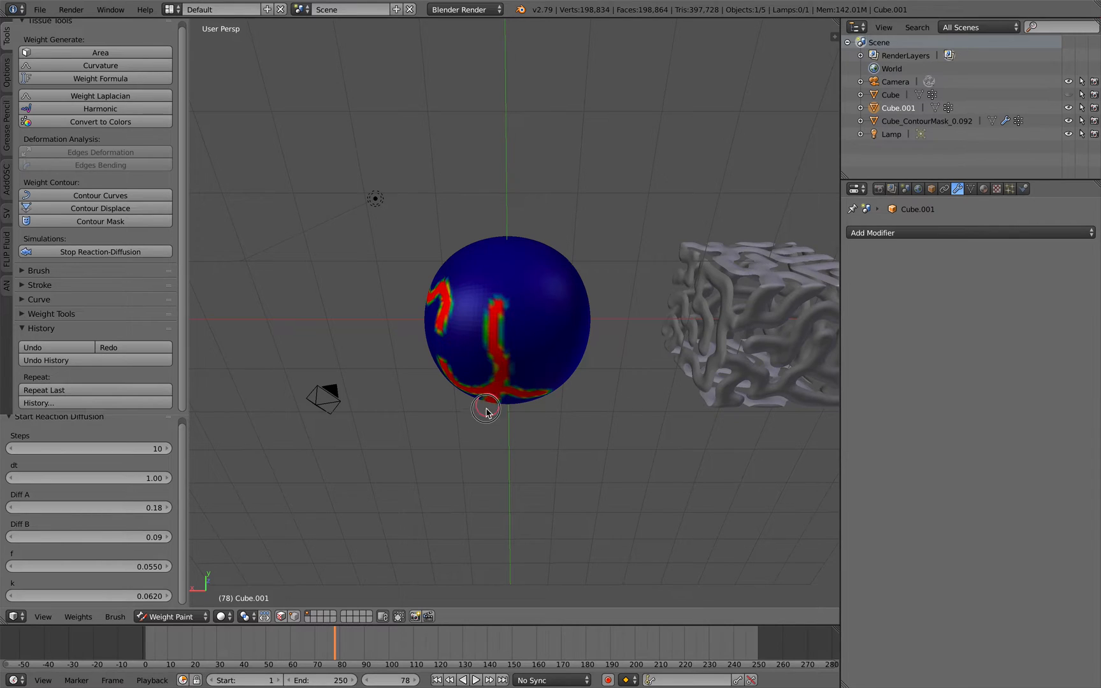
pyautogui.moveTo(495, 403); pyautogui.dragTo(518, 313, button='middle')
pyautogui.moveTo(455, 328); pyautogui.dragTo(546, 296, button='middle')
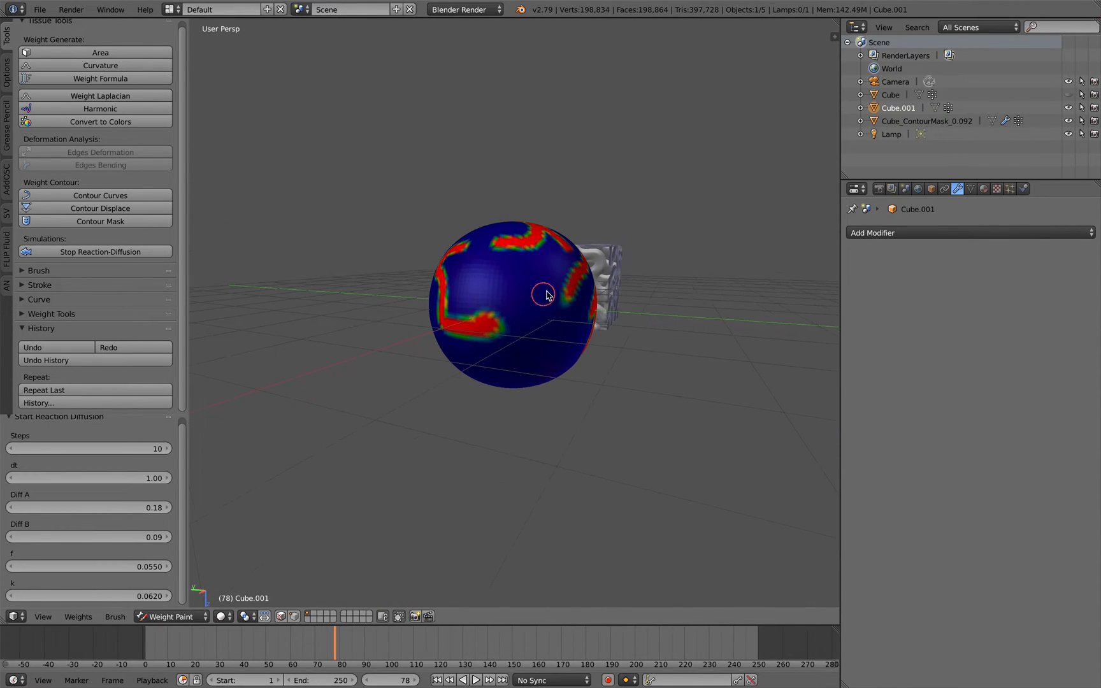
pyautogui.moveTo(523, 357); pyautogui.dragTo(555, 336, button='middle')
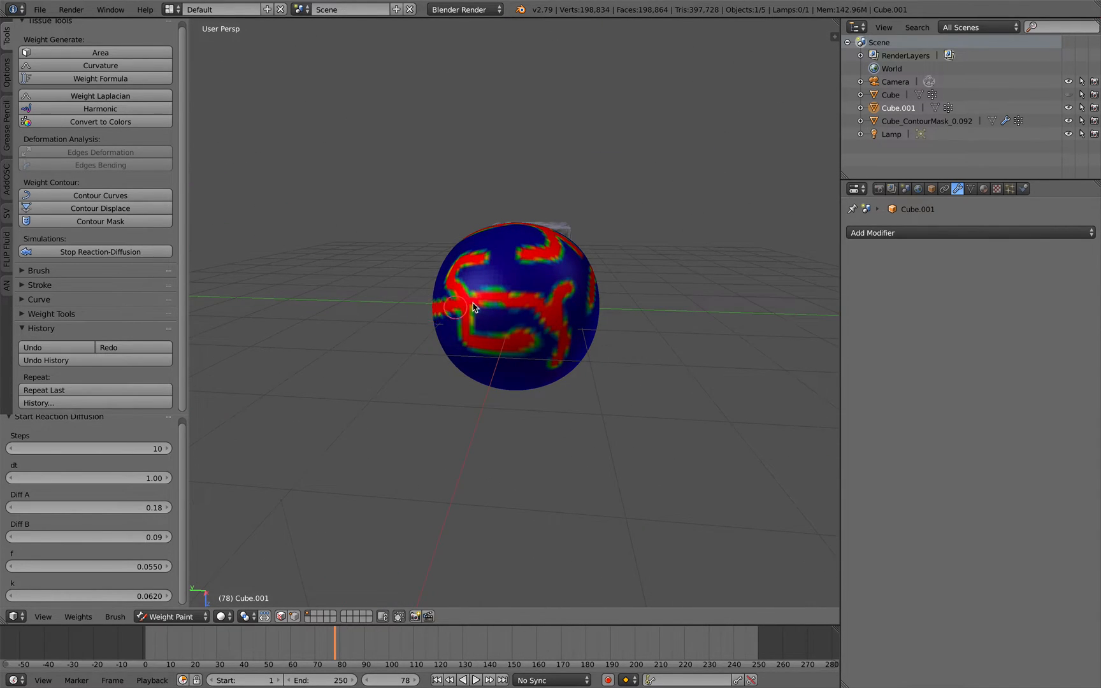
pyautogui.moveTo(471, 307); pyautogui.dragTo(482, 299, button='middle')
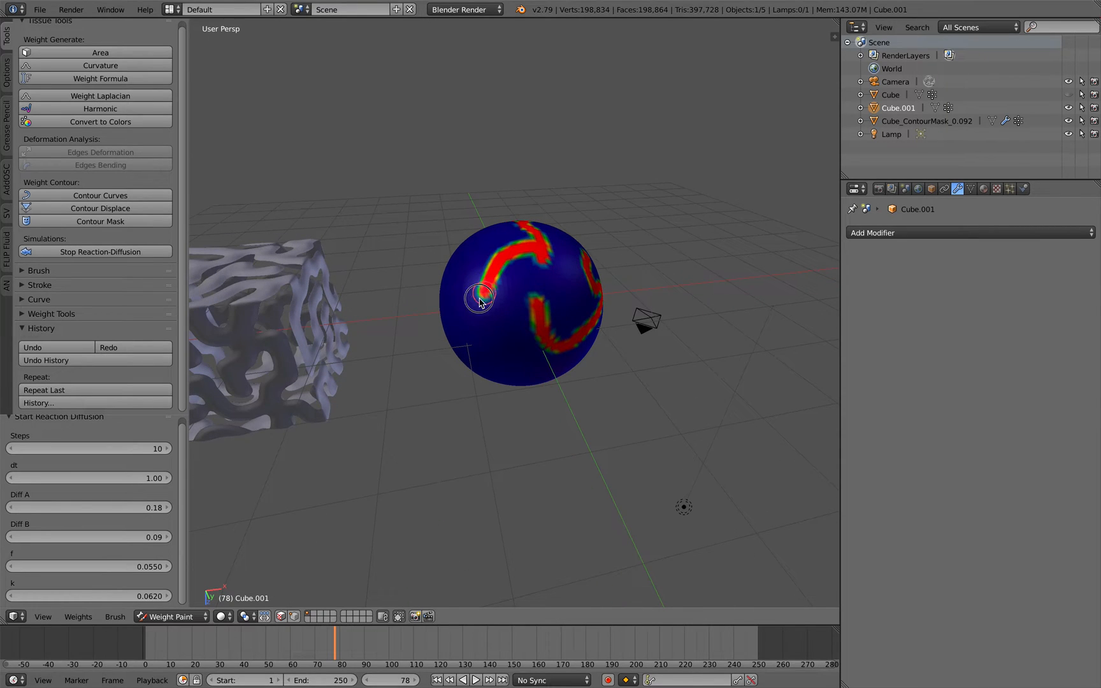
pyautogui.moveTo(495, 319)
pyautogui.mouseDown(button='middle')
pyautogui.moveTo(519, 276)
pyautogui.moveTo(512, 288)
pyautogui.moveTo(525, 318)
pyautogui.moveTo(570, 346)
pyautogui.moveTo(551, 340)
pyautogui.moveTo(540, 353)
pyautogui.moveTo(551, 310)
pyautogui.moveTo(504, 284)
pyautogui.moveTo(493, 379)
pyautogui.moveTo(572, 173)
pyautogui.mouseUp(button='middle')
pyautogui.moveTo(516, 241); pyautogui.dragTo(508, 361)
pyautogui.moveTo(507, 361); pyautogui.dragTo(559, 318, button='middle')
pyautogui.moveTo(559, 319); pyautogui.dragTo(500, 368)
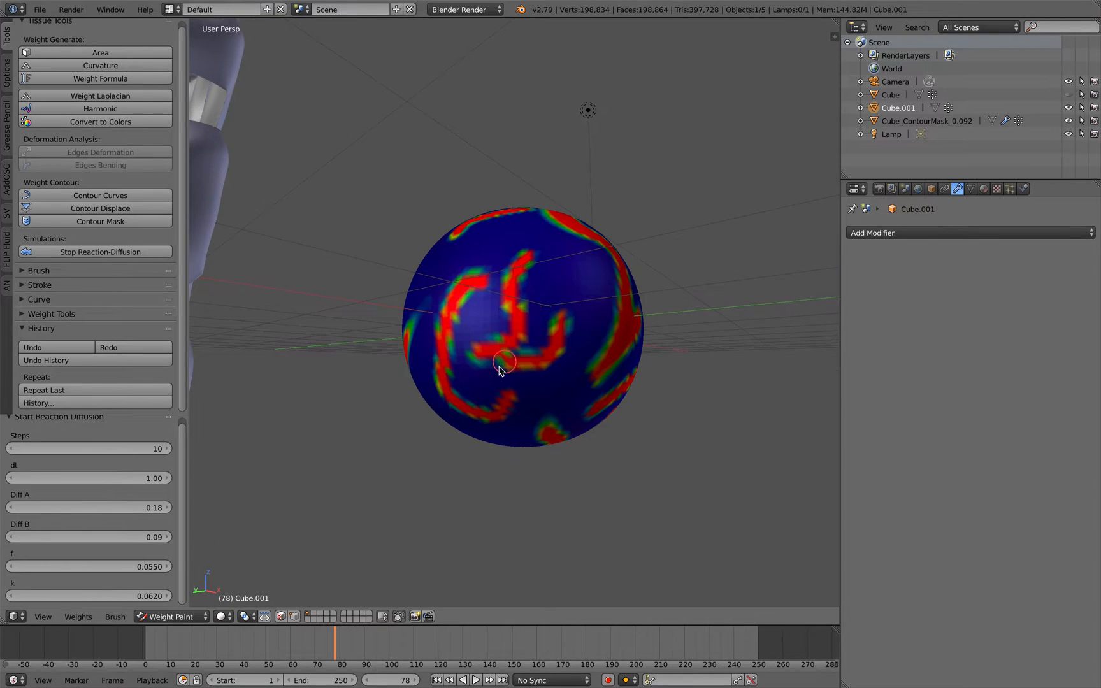
pyautogui.moveTo(501, 368)
pyautogui.mouseDown(button='middle')
pyautogui.moveTo(507, 284)
pyautogui.moveTo(533, 344)
pyautogui.mouseUp(button='middle')
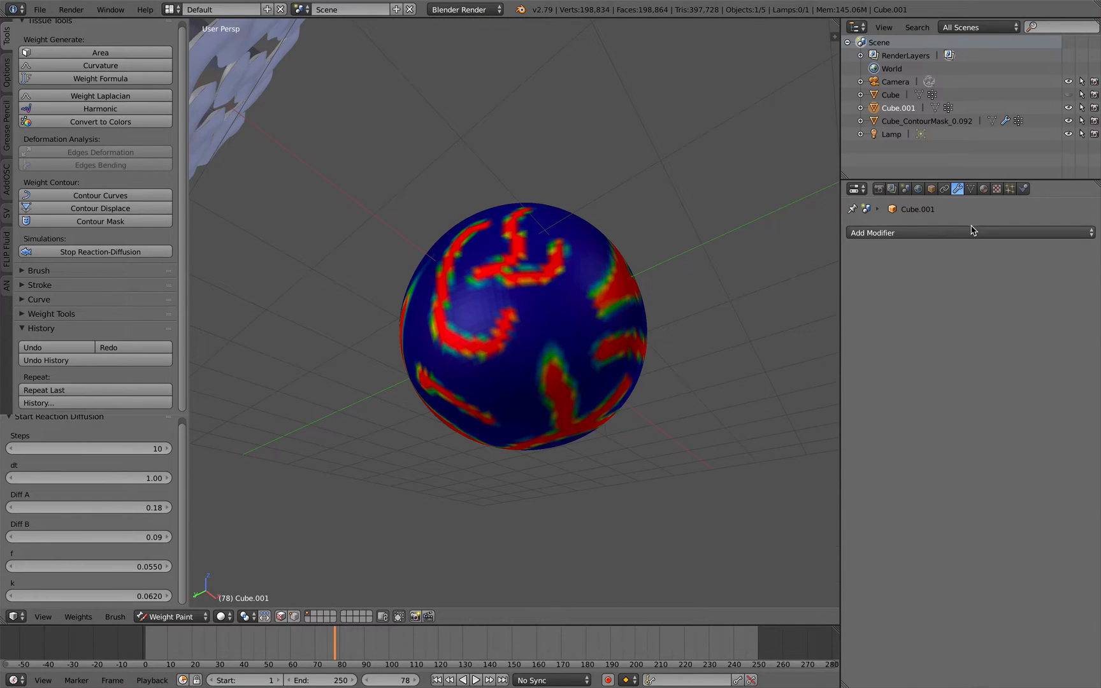
# Display vertex group A's weights from the sphere's Object Data settings
pyautogui.click(970, 189)
pyautogui.click(902, 344)
pyautogui.moveTo(706, 327)
pyautogui.mouseDown(button='middle')
pyautogui.moveTo(742, 365)
pyautogui.moveTo(654, 335)
pyautogui.mouseUp(button='middle')
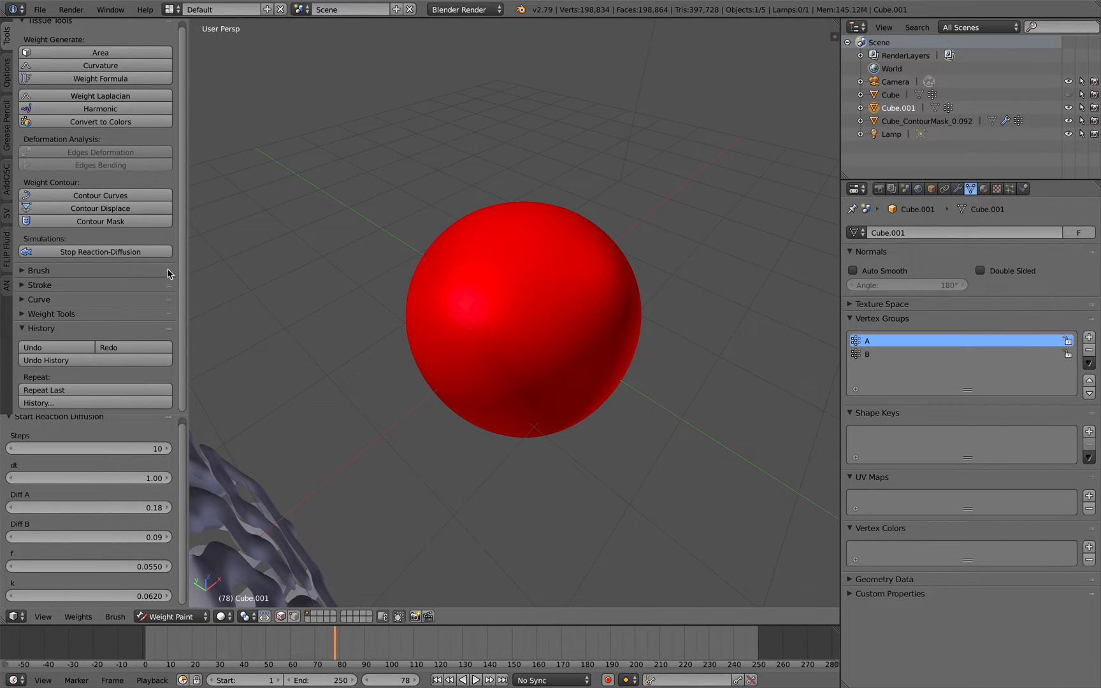
# Set the weight brush to strength 1.000 and weight 0.000
pyautogui.click(99, 270)
pyautogui.scroll(-2, 74, 286)
pyautogui.scroll(-2, 75, 286)
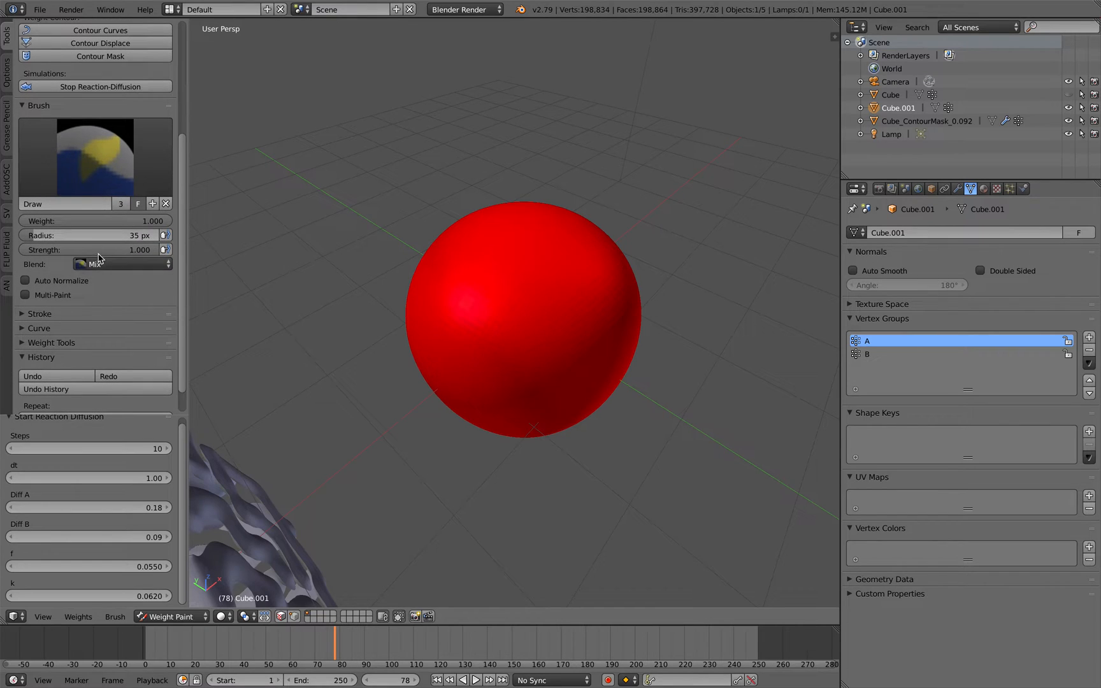
pyautogui.moveTo(129, 249); pyautogui.dragTo(0, 256)
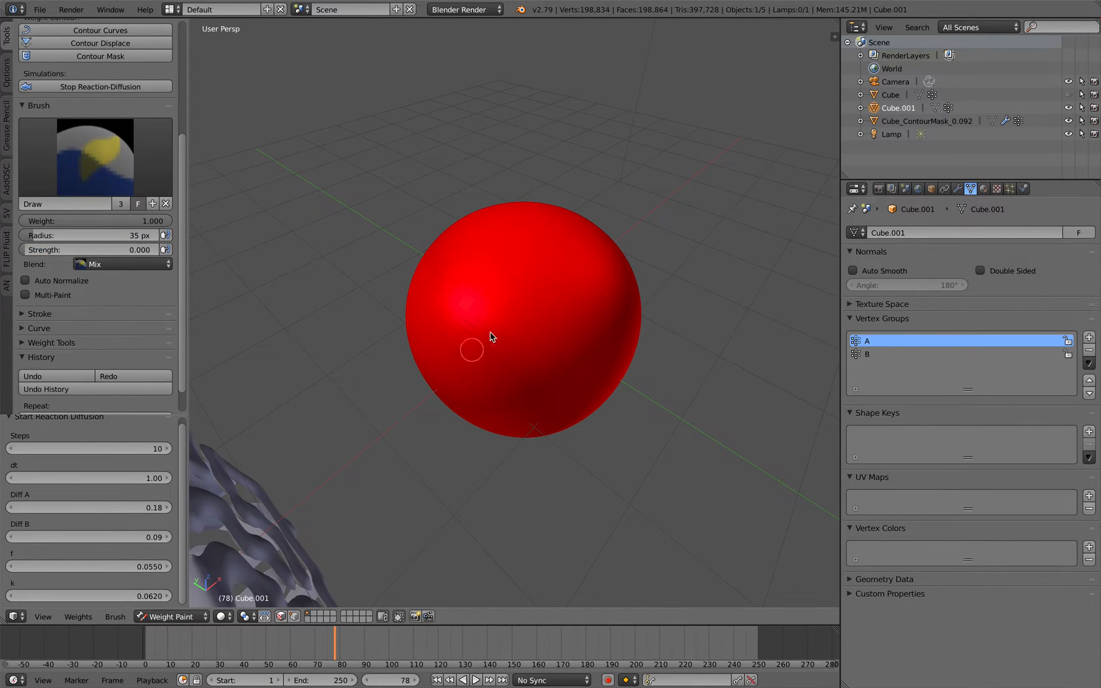
pyautogui.moveTo(492, 336); pyautogui.dragTo(507, 327, button='middle')
pyautogui.doubleClick(90, 249)
pyautogui.write('1')
pyautogui.press('Return')
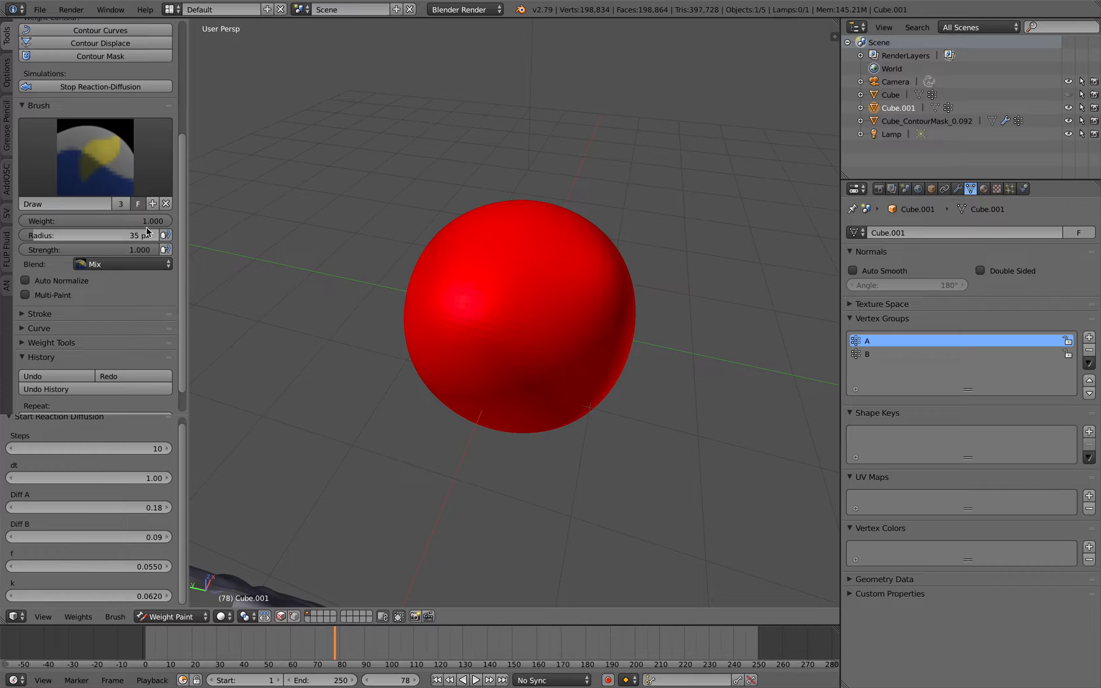
pyautogui.doubleClick(129, 220)
pyautogui.write('0')
pyautogui.press('Return')
# Paint blue zero-weight strokes across the red sphere, orbiting between strokes
pyautogui.moveTo(551, 227); pyautogui.dragTo(482, 318)
pyautogui.moveTo(516, 344); pyautogui.dragTo(582, 307, button='middle')
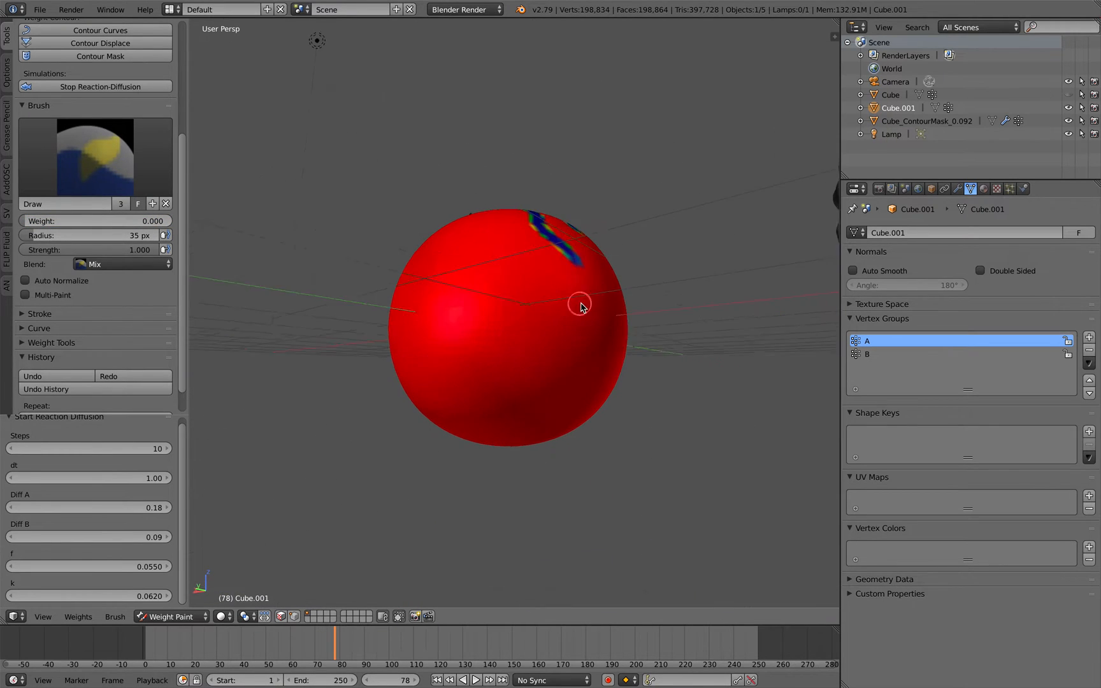
pyautogui.moveTo(582, 306); pyautogui.dragTo(447, 258)
pyautogui.moveTo(516, 344); pyautogui.dragTo(550, 327, button='middle')
pyautogui.moveTo(558, 327); pyautogui.dragTo(388, 250)
pyautogui.moveTo(517, 344); pyautogui.dragTo(558, 335, button='middle')
pyautogui.moveTo(516, 362); pyautogui.dragTo(497, 264)
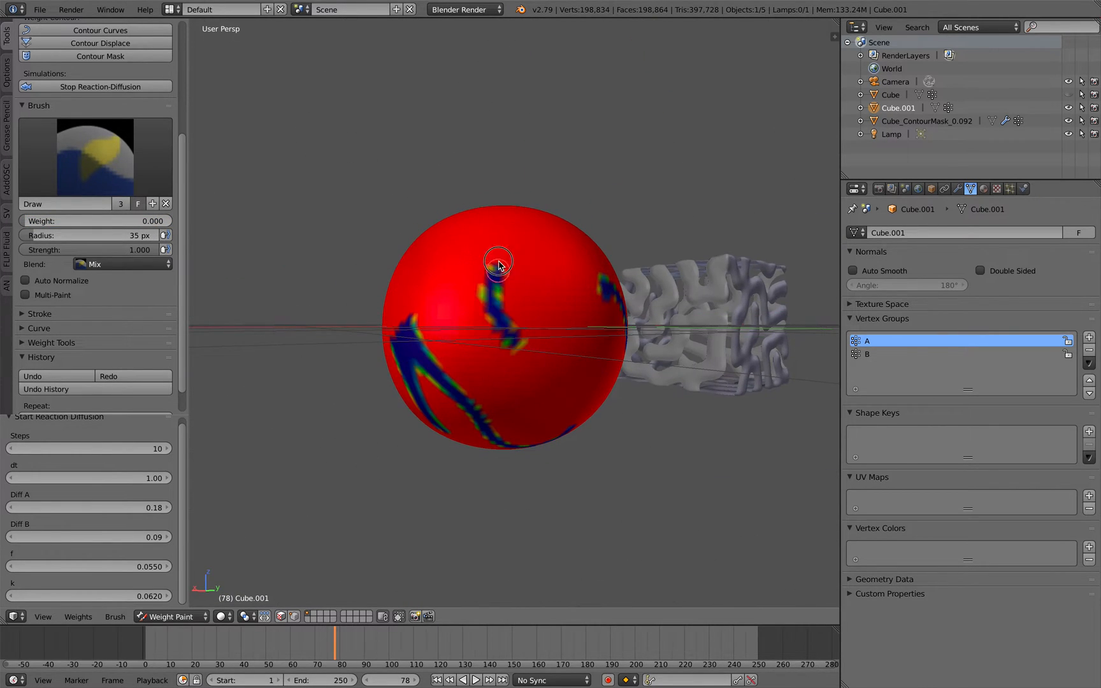
pyautogui.moveTo(497, 264); pyautogui.dragTo(602, 327, button='middle')
pyautogui.moveTo(602, 327); pyautogui.dragTo(456, 284)
pyautogui.moveTo(456, 283)
pyautogui.mouseDown(button='middle')
pyautogui.moveTo(456, 336)
pyautogui.moveTo(573, 370)
pyautogui.mouseUp(button='middle')
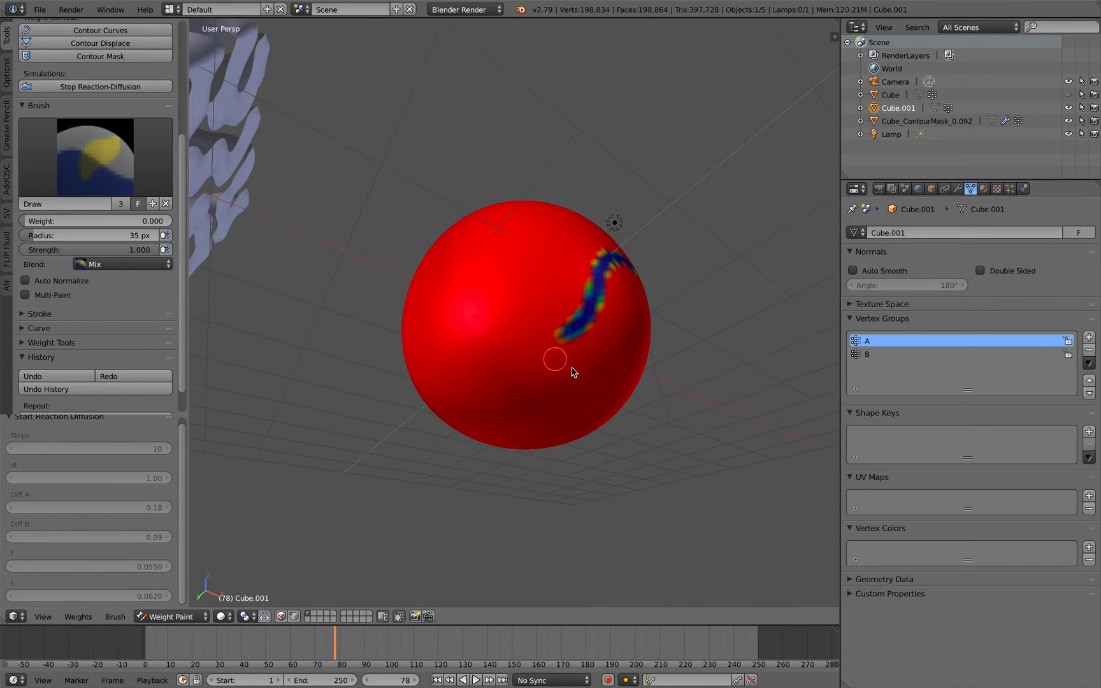
pyautogui.moveTo(572, 370); pyautogui.dragTo(481, 283)
pyautogui.moveTo(516, 344); pyautogui.dragTo(481, 345, button='middle')
# Add more blue strokes around the sphere and jump back to the first frame
pyautogui.moveTo(481, 362); pyautogui.dragTo(516, 292)
pyautogui.moveTo(516, 326)
pyautogui.mouseDown(button='middle')
pyautogui.moveTo(482, 361)
pyautogui.moveTo(504, 312)
pyautogui.moveTo(481, 345)
pyautogui.mouseUp(button='middle')
pyautogui.moveTo(482, 344); pyautogui.dragTo(533, 361)
pyautogui.moveTo(534, 361); pyautogui.dragTo(551, 327, button='middle')
pyautogui.moveTo(551, 327); pyautogui.dragTo(579, 303)
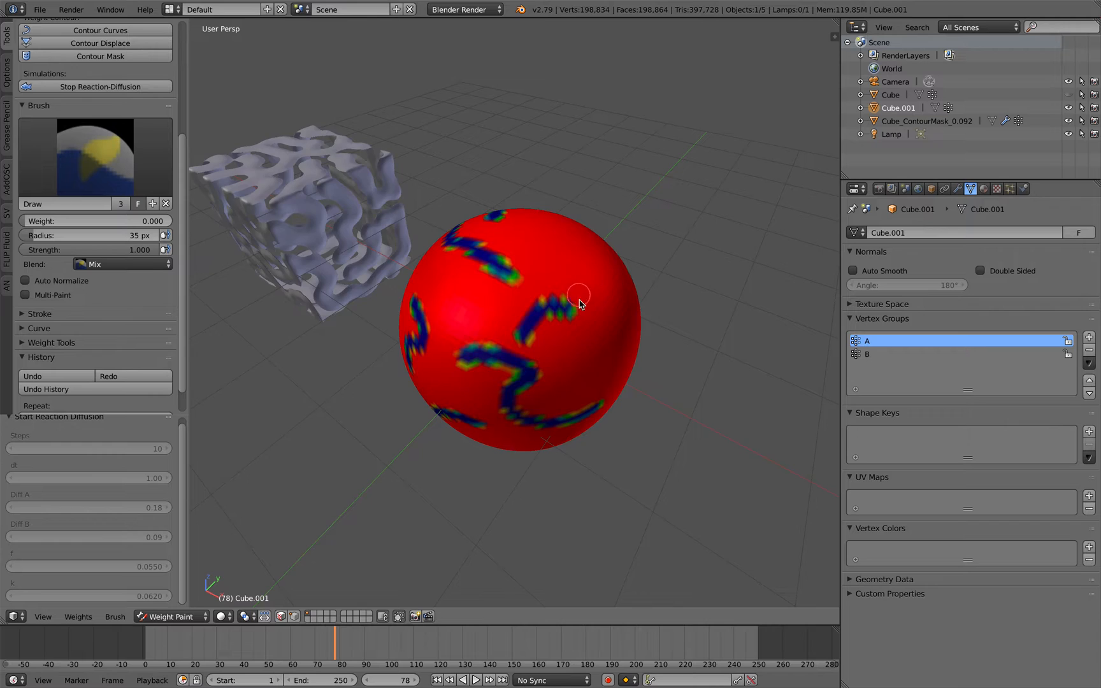
pyautogui.moveTo(580, 302); pyautogui.dragTo(551, 284, button='middle')
pyautogui.moveTo(550, 284); pyautogui.dragTo(482, 258)
pyautogui.moveTo(482, 258); pyautogui.dragTo(397, 258, button='middle')
pyautogui.moveTo(413, 250); pyautogui.dragTo(552, 395)
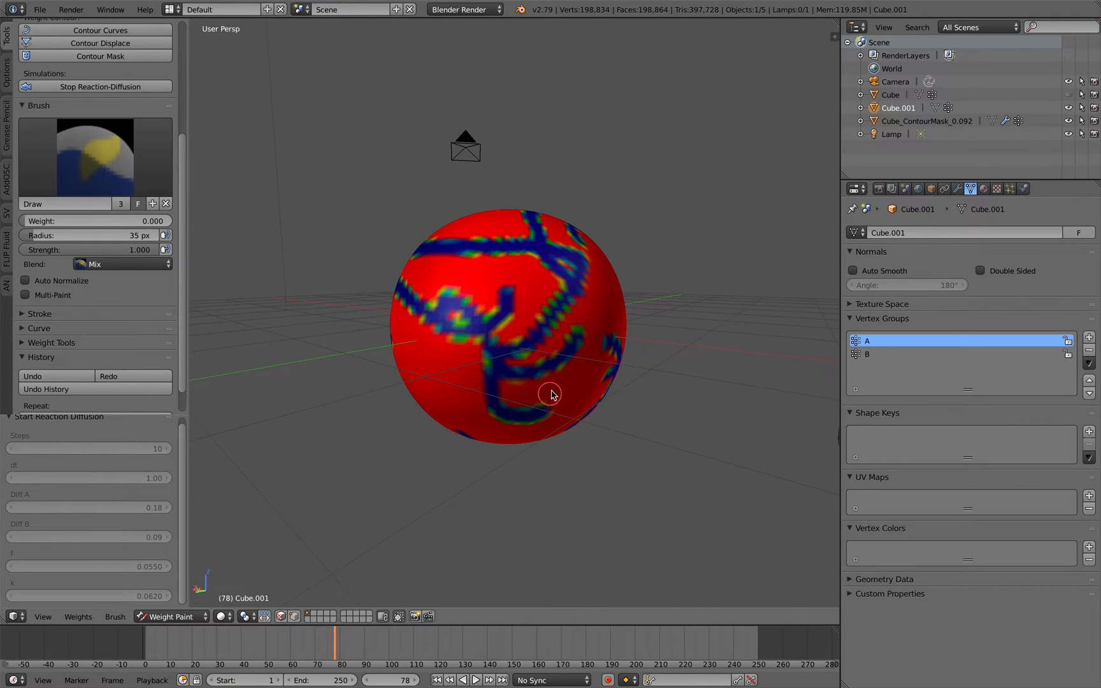
pyautogui.moveTo(552, 393); pyautogui.dragTo(481, 361, button='middle')
pyautogui.moveTo(482, 292); pyautogui.dragTo(481, 413)
pyautogui.moveTo(481, 413)
pyautogui.mouseDown(button='middle')
pyautogui.moveTo(533, 431)
pyautogui.moveTo(563, 401)
pyautogui.mouseUp(button='middle')
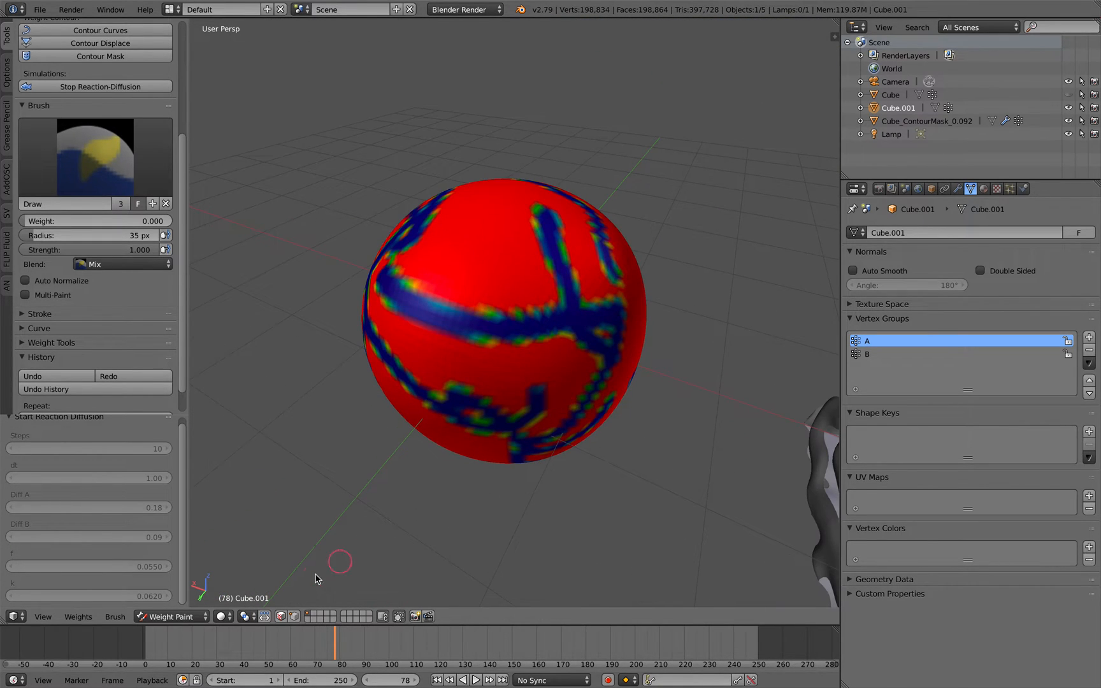
pyautogui.scroll(-1, 135, 362)
pyautogui.scroll(1, 135, 350)
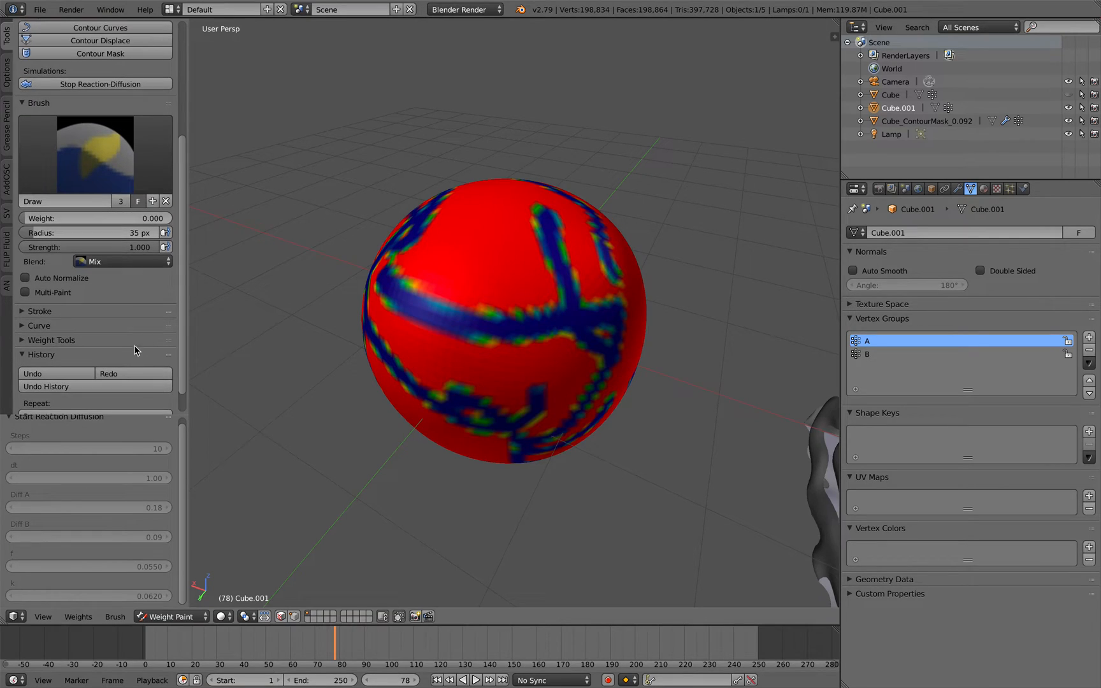
pyautogui.scroll(3, 135, 350)
pyautogui.scroll(1, 135, 351)
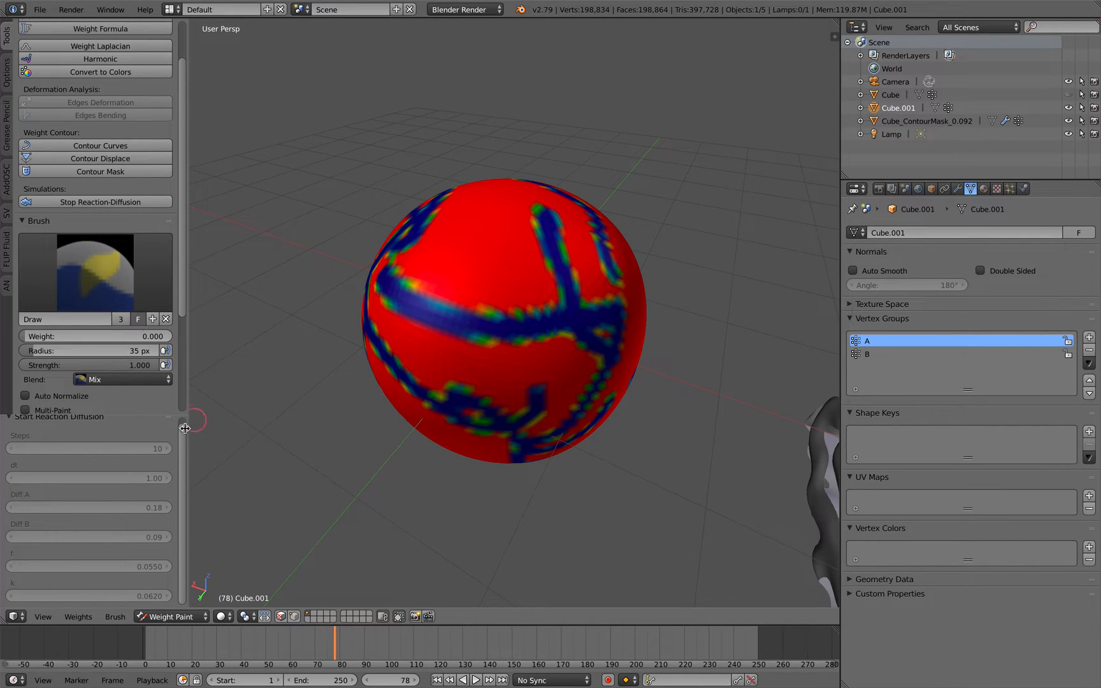
pyautogui.moveTo(183, 444); pyautogui.dragTo(183, 449)
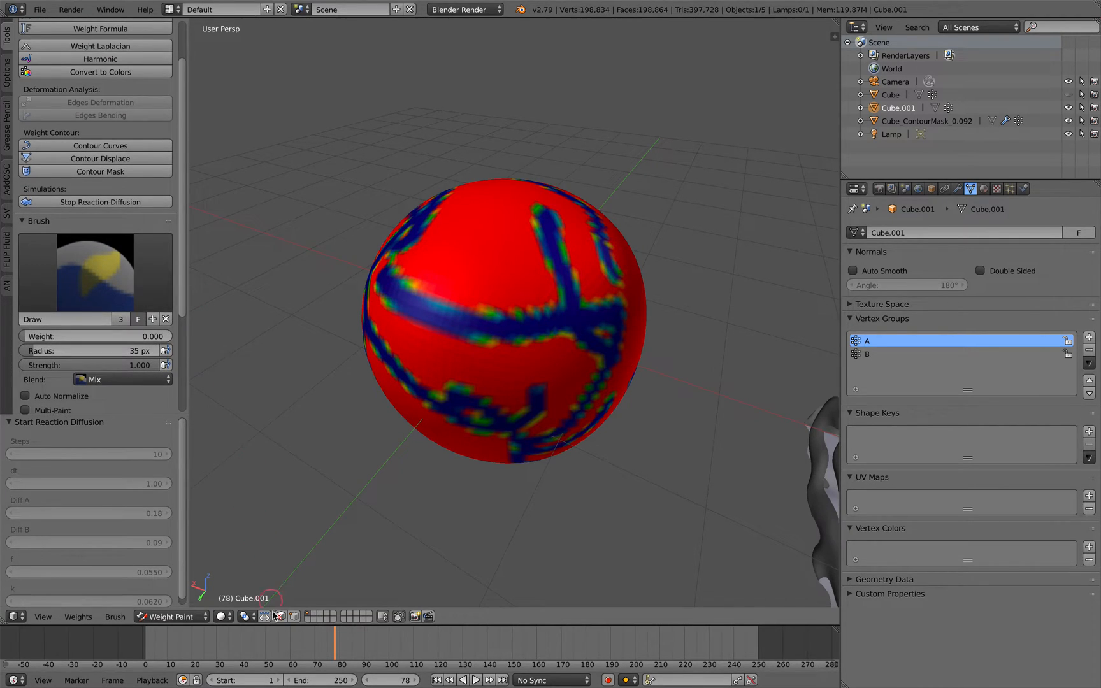
pyautogui.click(438, 681)
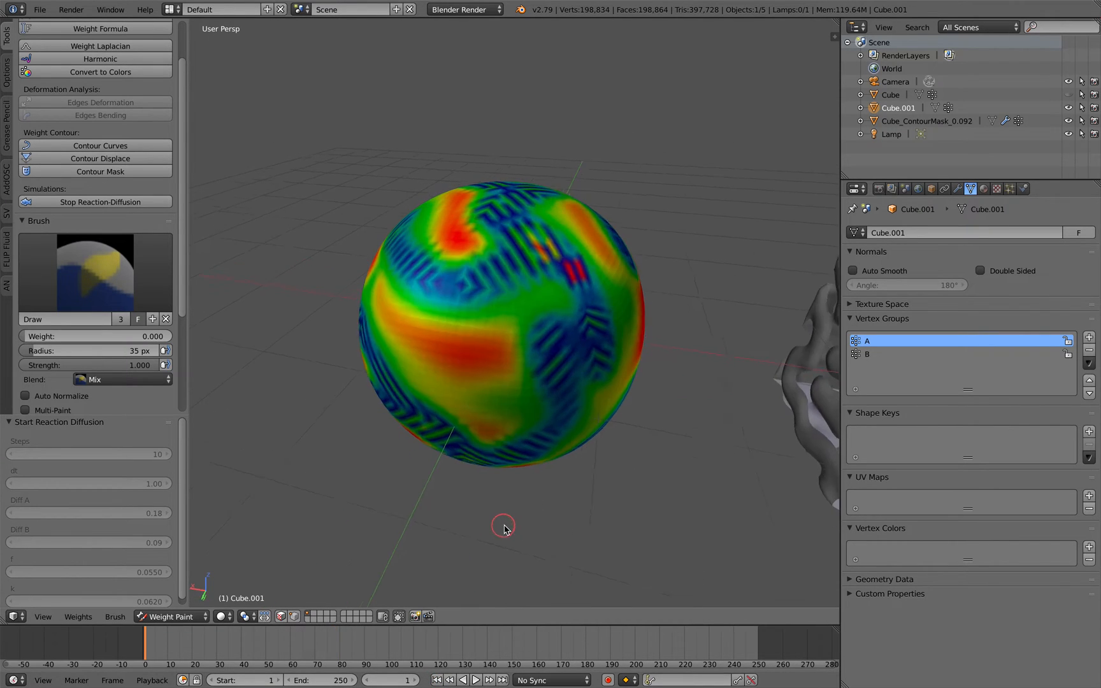
# Play the animation from the start and watch the reaction-diffusion pattern evolve on the sphere
pyautogui.moveTo(490, 537); pyautogui.dragTo(525, 517, button='middle')
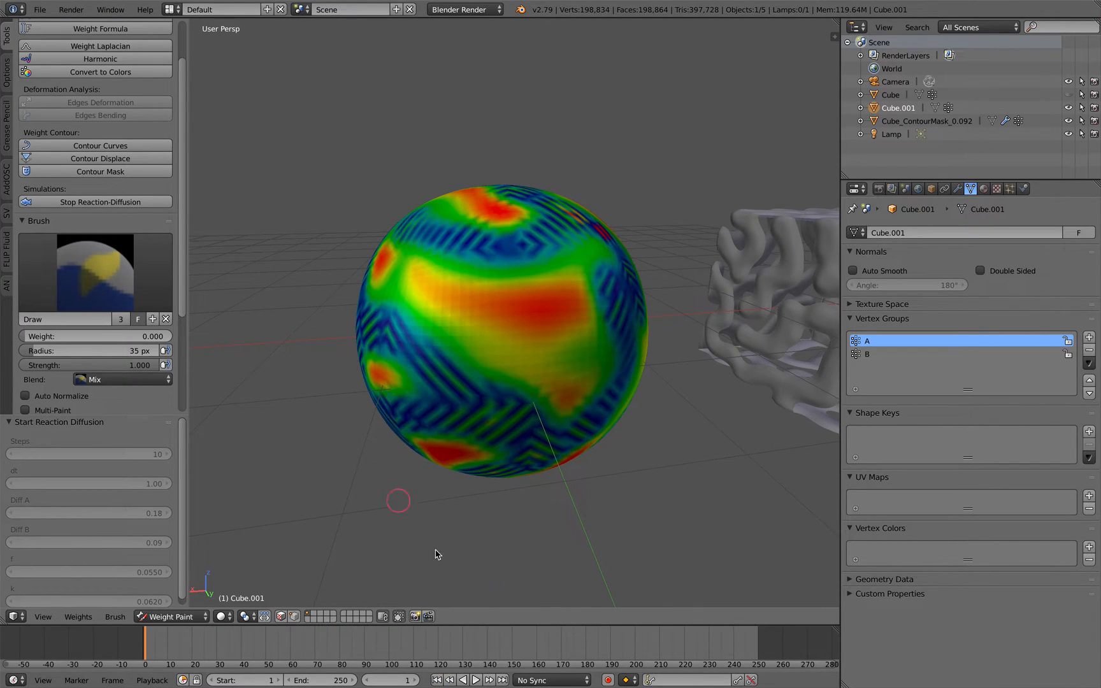
pyautogui.click(476, 680)
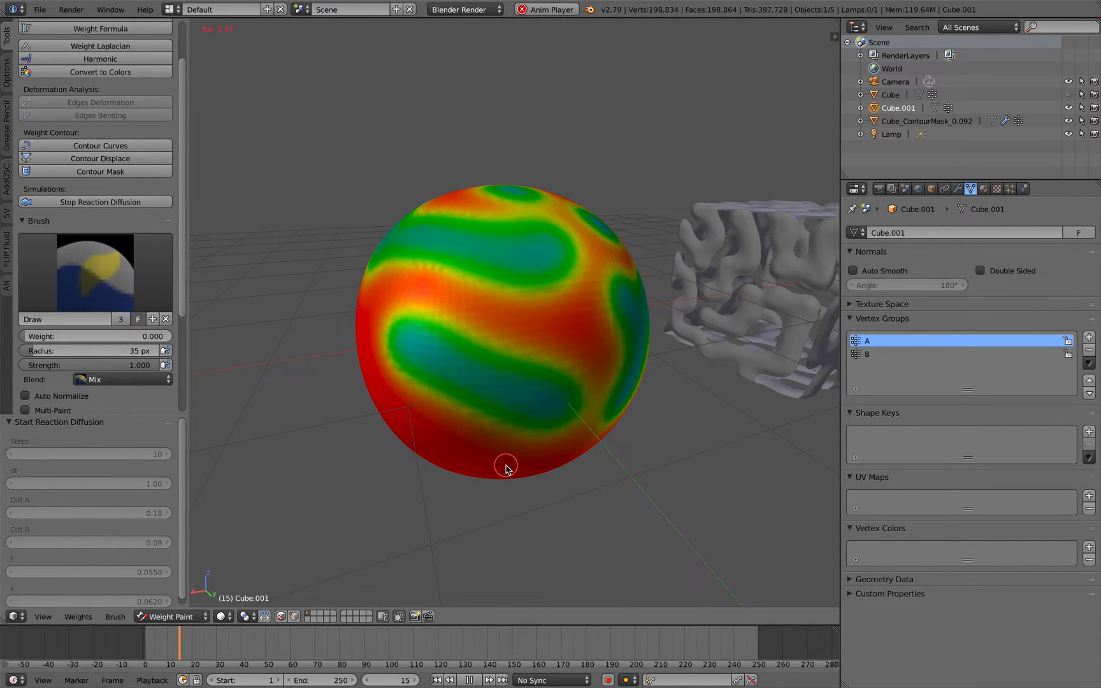
pyautogui.moveTo(525, 464)
pyautogui.mouseDown(button='middle')
pyautogui.moveTo(560, 481)
pyautogui.moveTo(602, 481)
pyautogui.mouseUp(button='middle')
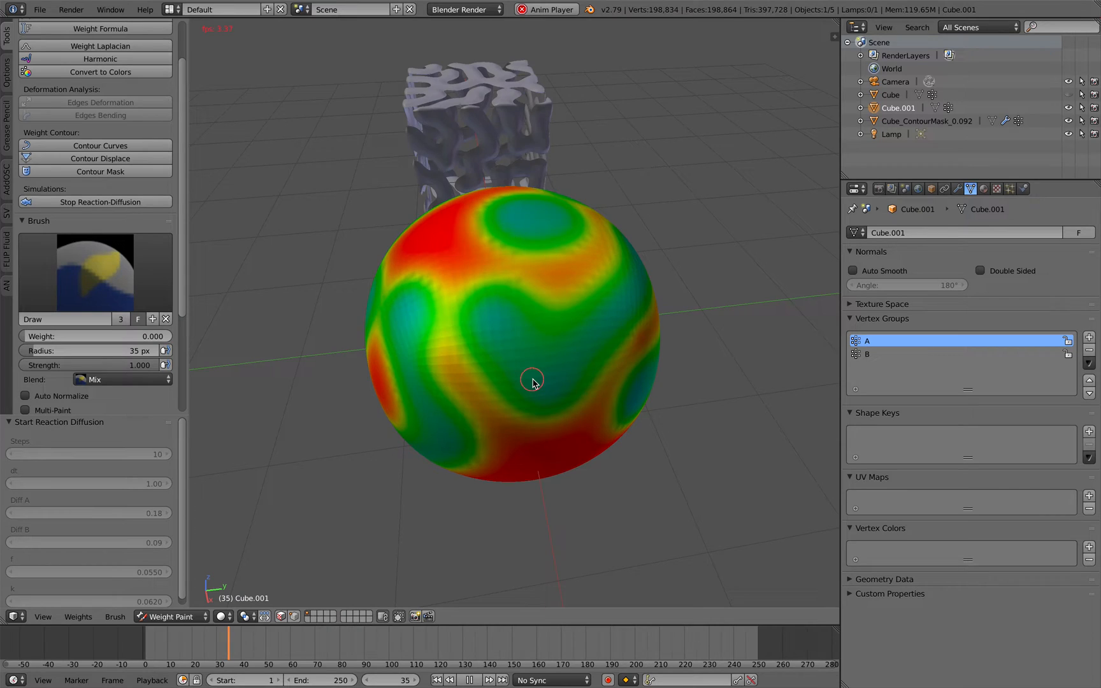
pyautogui.moveTo(424, 374); pyautogui.dragTo(436, 367, button='middle')
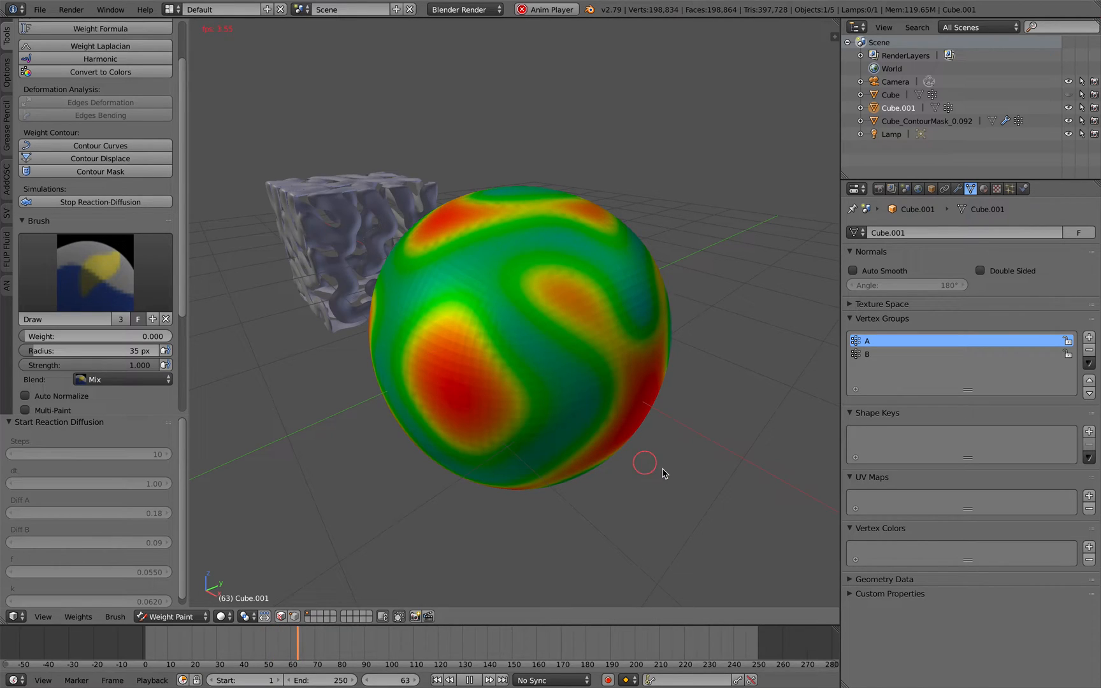
pyautogui.moveTo(649, 472)
pyautogui.mouseDown(button='middle')
pyautogui.moveTo(602, 469)
pyautogui.moveTo(560, 421)
pyautogui.moveTo(560, 231)
pyautogui.mouseUp(button='middle')
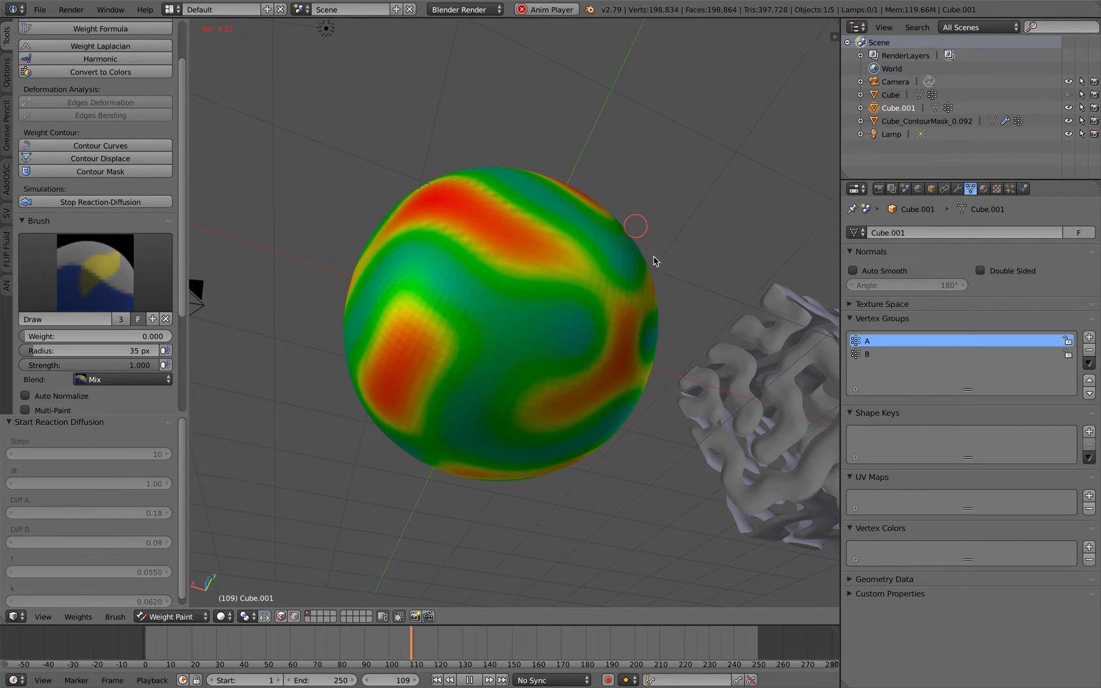
pyautogui.moveTo(653, 261); pyautogui.dragTo(675, 299, button='middle')
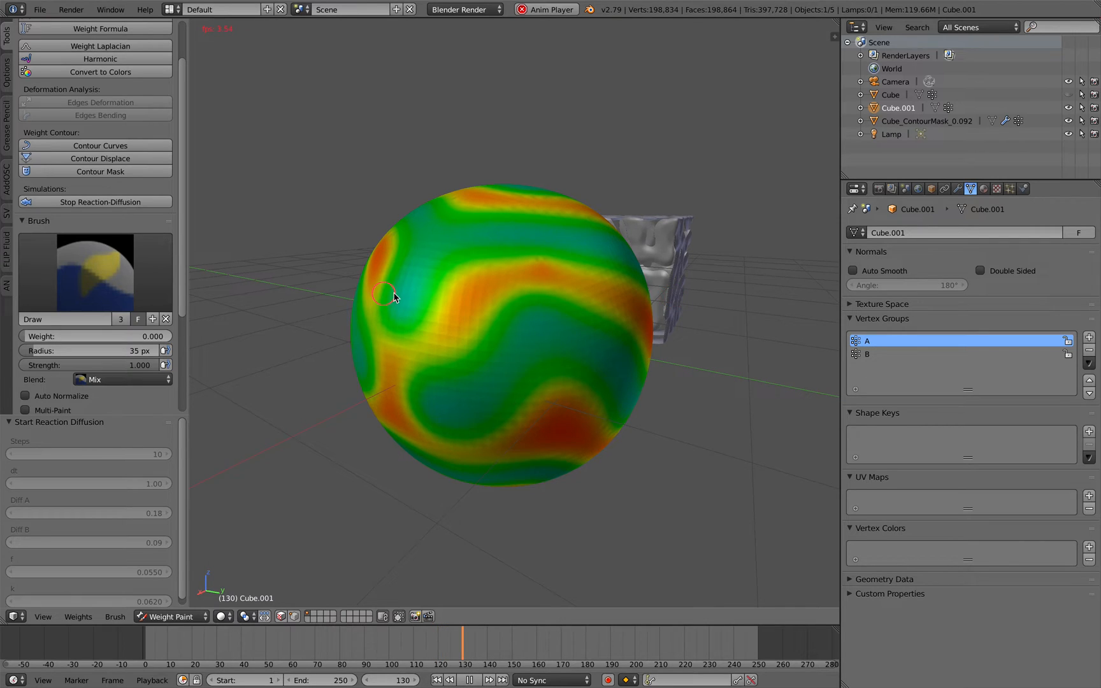
pyautogui.moveTo(394, 296); pyautogui.dragTo(408, 299, button='middle')
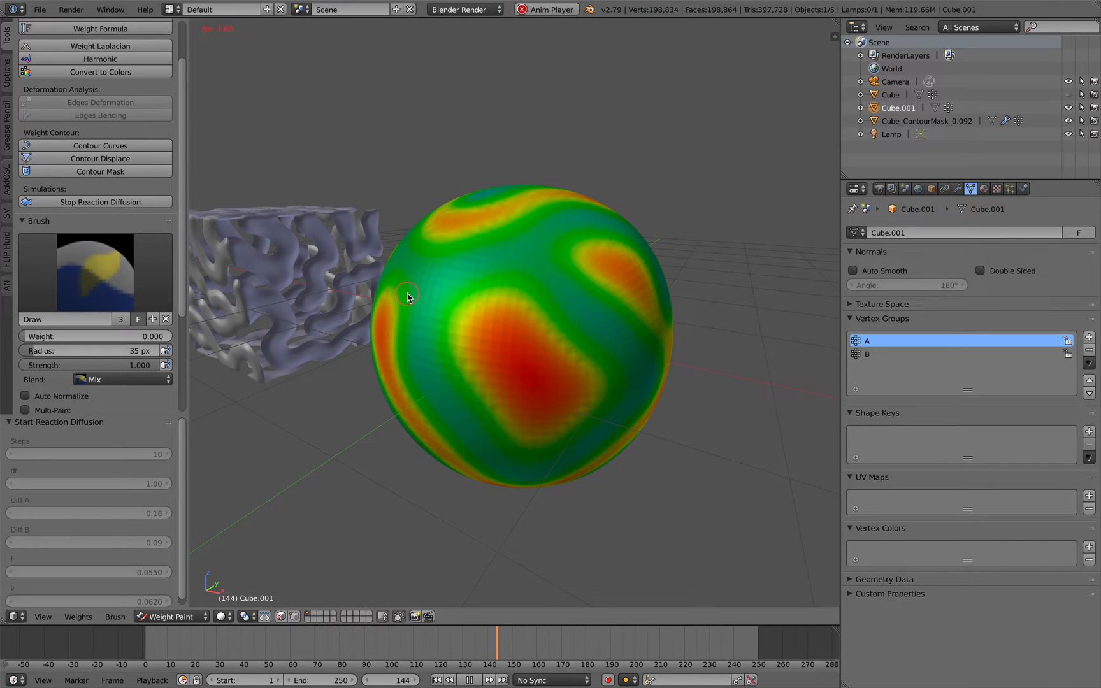
# Halt playback at frame 154 and stop the reaction-diffusion simulation
pyautogui.click(472, 681)
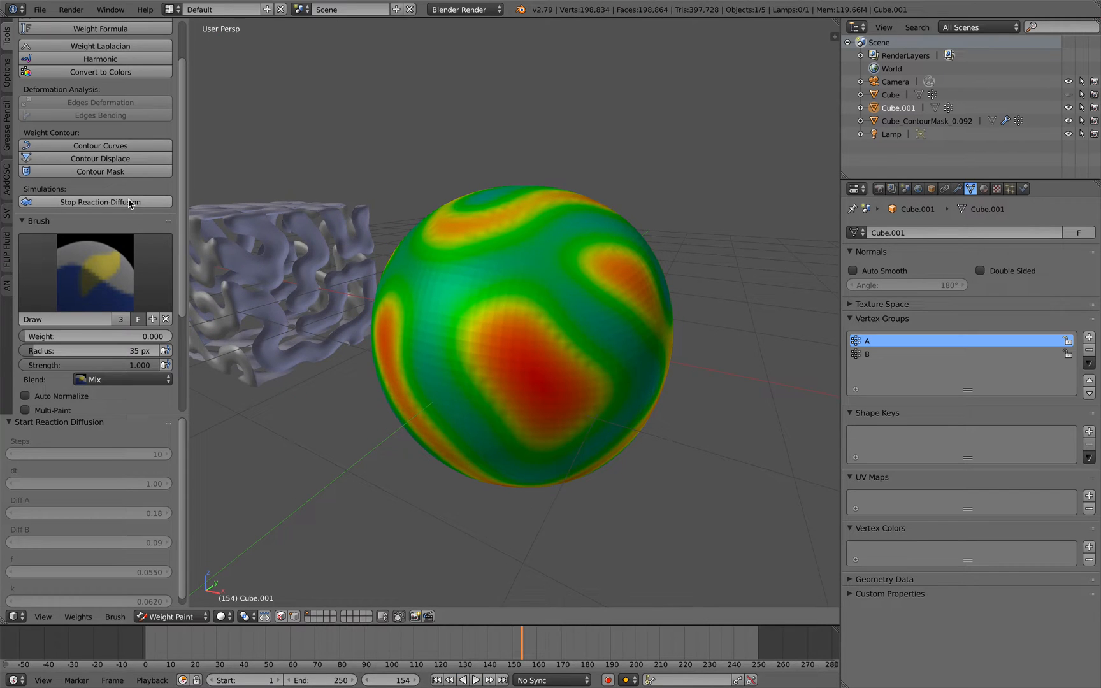
pyautogui.click(100, 201)
# Generate Contour Curves on the sphere with Min Value 0.14, radius 0.22 to 0.79
pyautogui.moveTo(361, 239); pyautogui.dragTo(370, 220, button='middle')
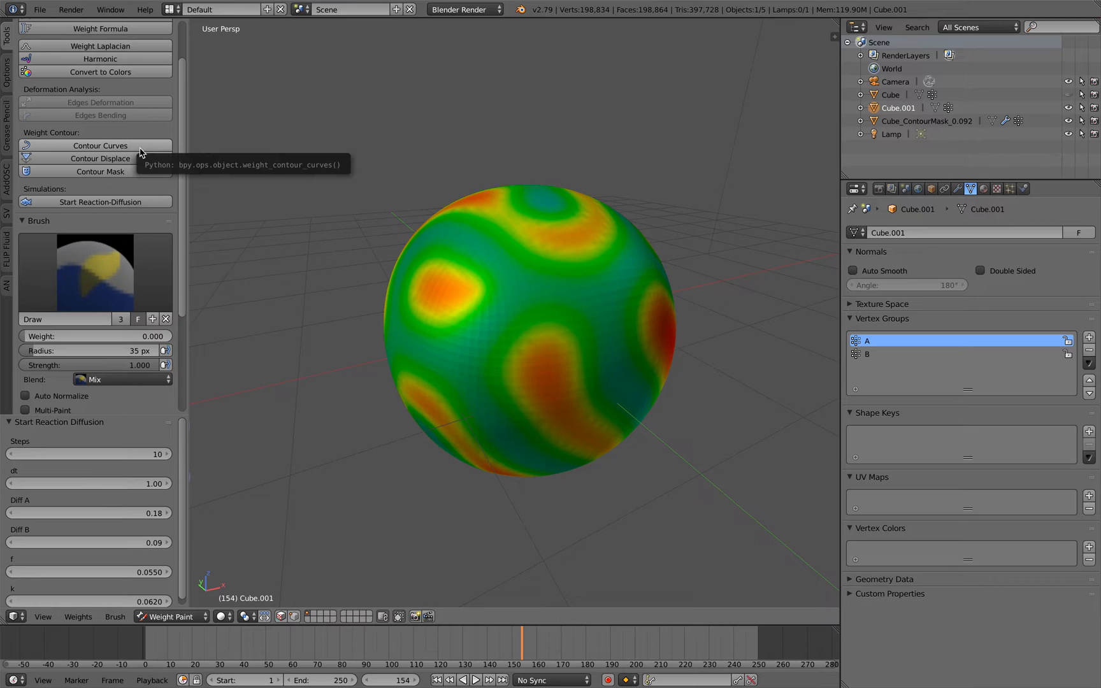
pyautogui.moveTo(188, 163); pyautogui.dragTo(213, 164)
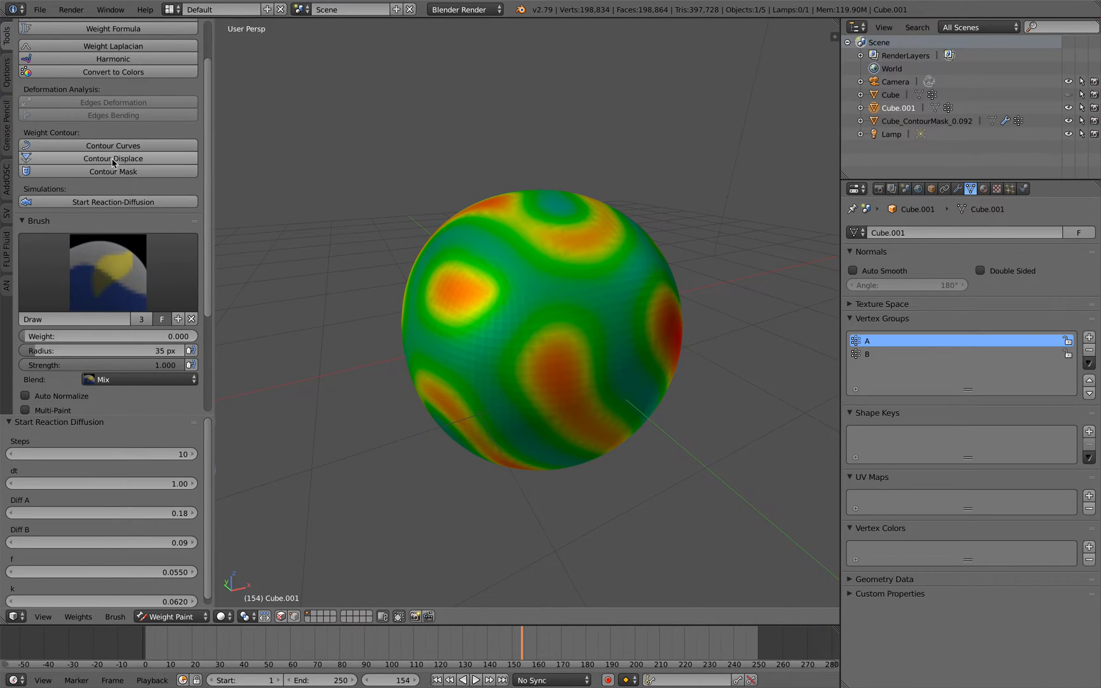
pyautogui.click(129, 146)
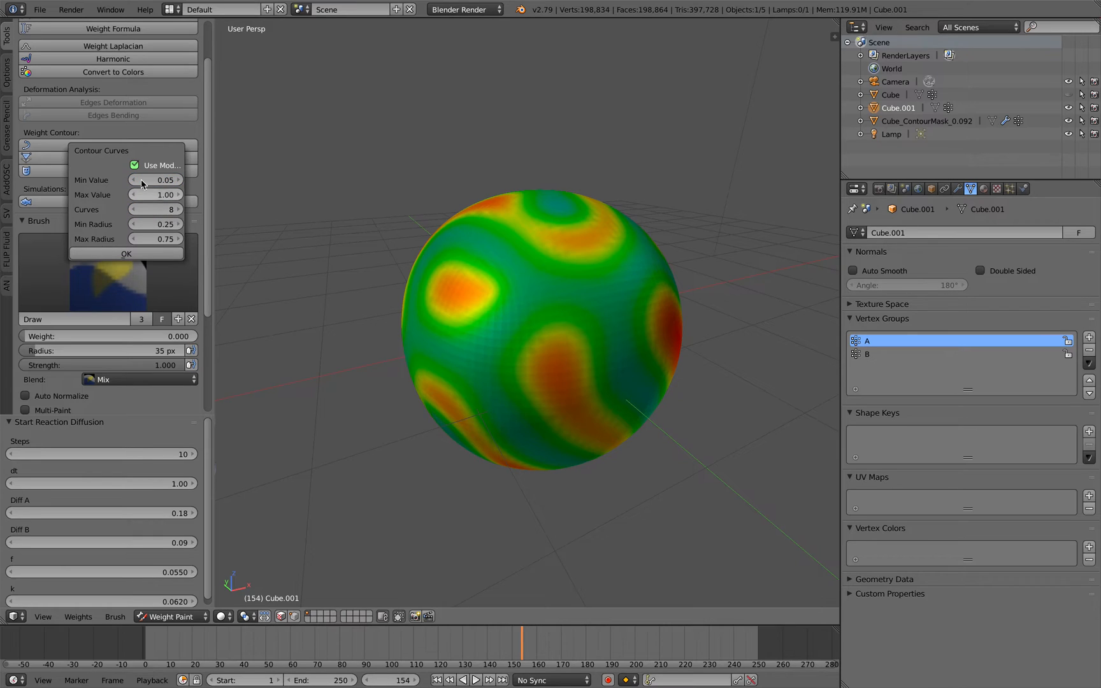
pyautogui.moveTo(146, 223); pyautogui.dragTo(161, 223)
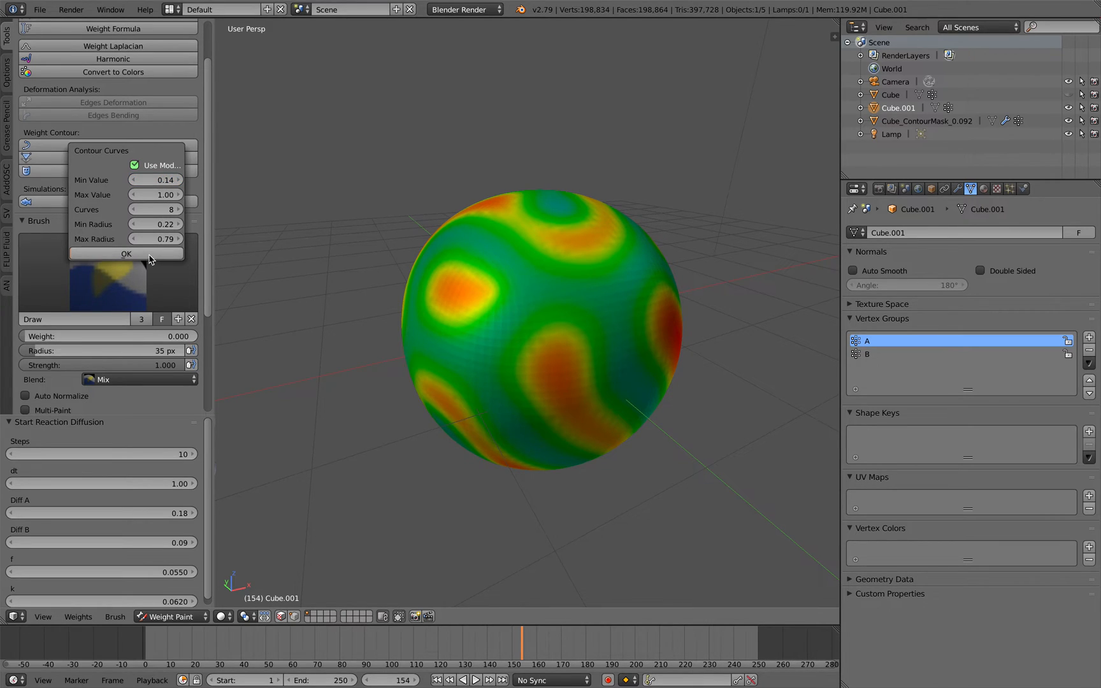
pyautogui.click(127, 254)
pyautogui.moveTo(516, 310)
pyautogui.mouseDown(button='middle')
pyautogui.moveTo(534, 327)
pyautogui.moveTo(435, 439)
pyautogui.mouseUp(button='middle')
pyautogui.scroll(-3, 534, 327)
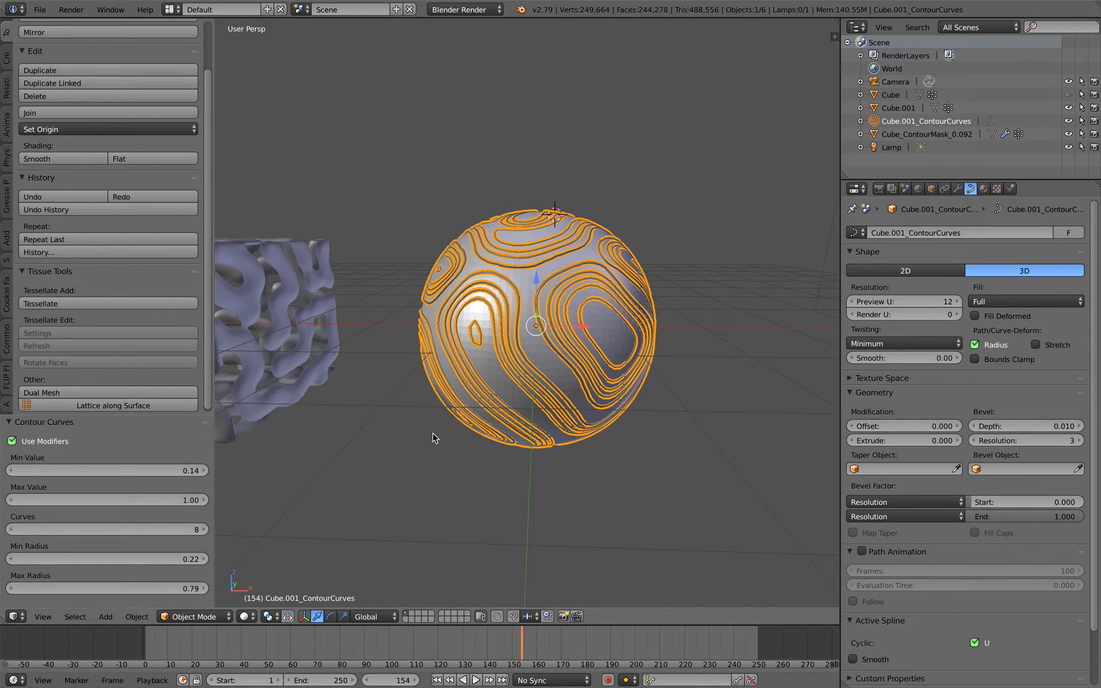
pyautogui.scroll(-1, 385, 474)
pyautogui.scroll(-1, 155, 288)
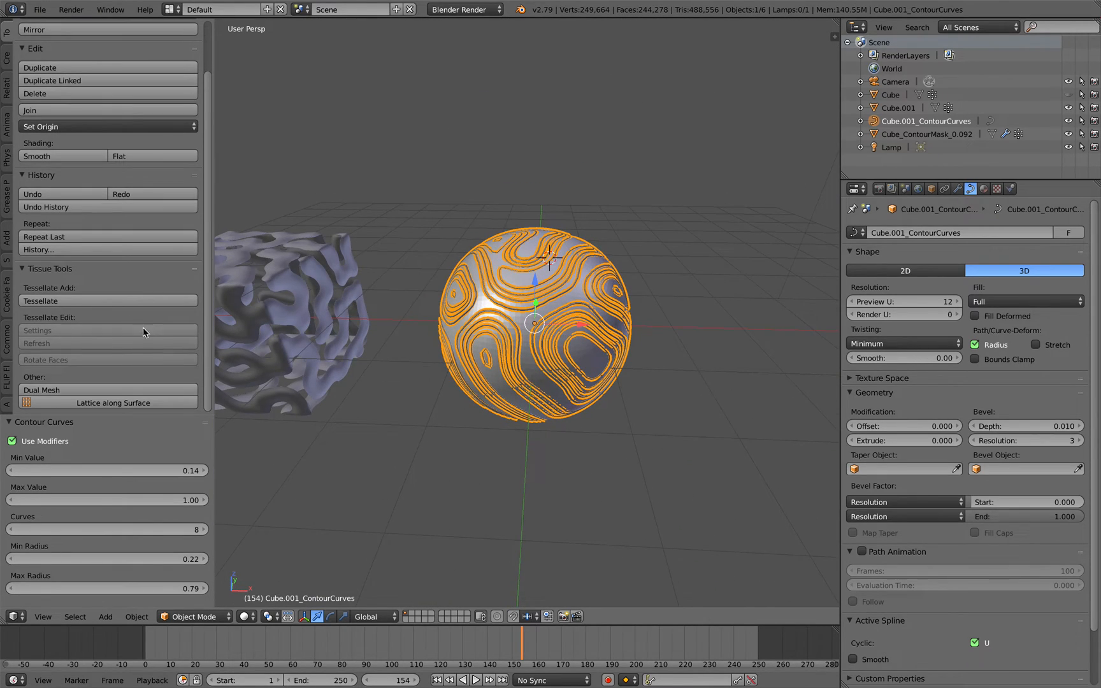
# Move the contour curves object along X to the right of the grey sphere and reselect it
pyautogui.rightClick(522, 314)
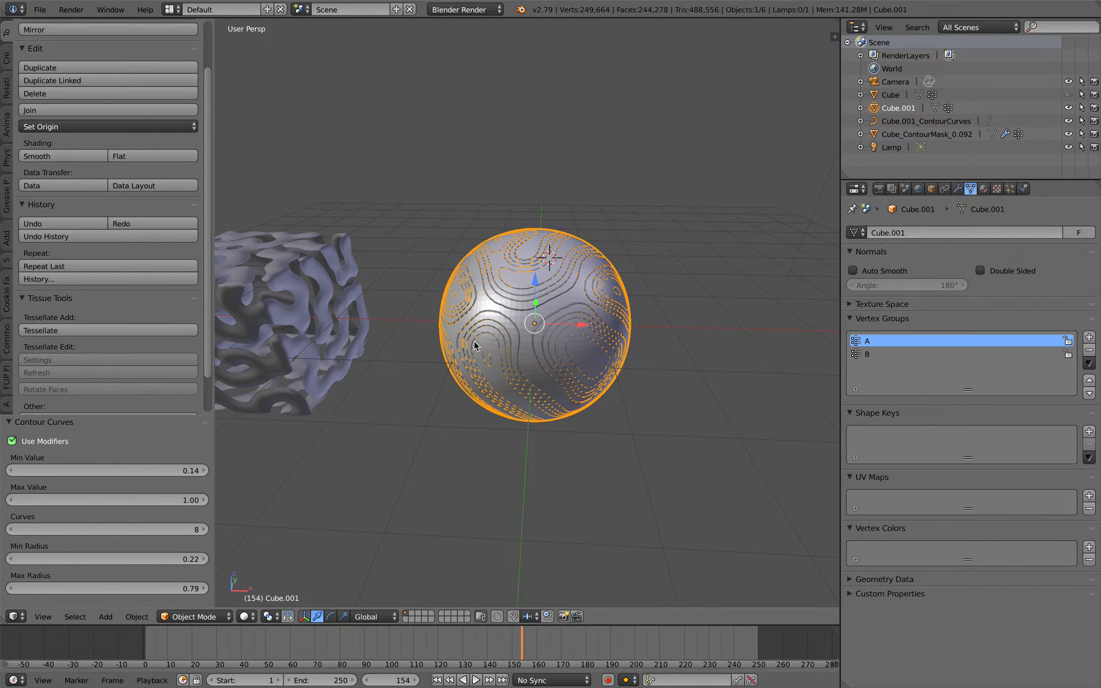
pyautogui.moveTo(499, 345); pyautogui.dragTo(481, 347, button='middle')
pyautogui.rightClick(508, 339)
pyautogui.press('g')
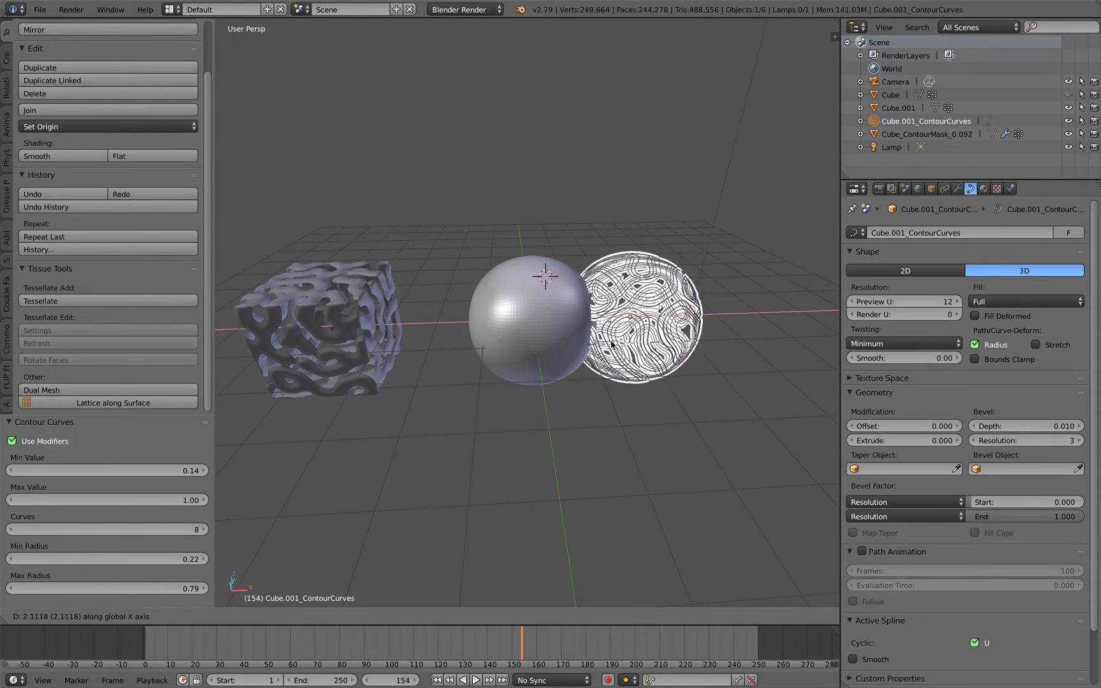
pyautogui.click(645, 345)
pyautogui.press('a')
pyautogui.rightClick(645, 345)
pyautogui.click(646, 345)
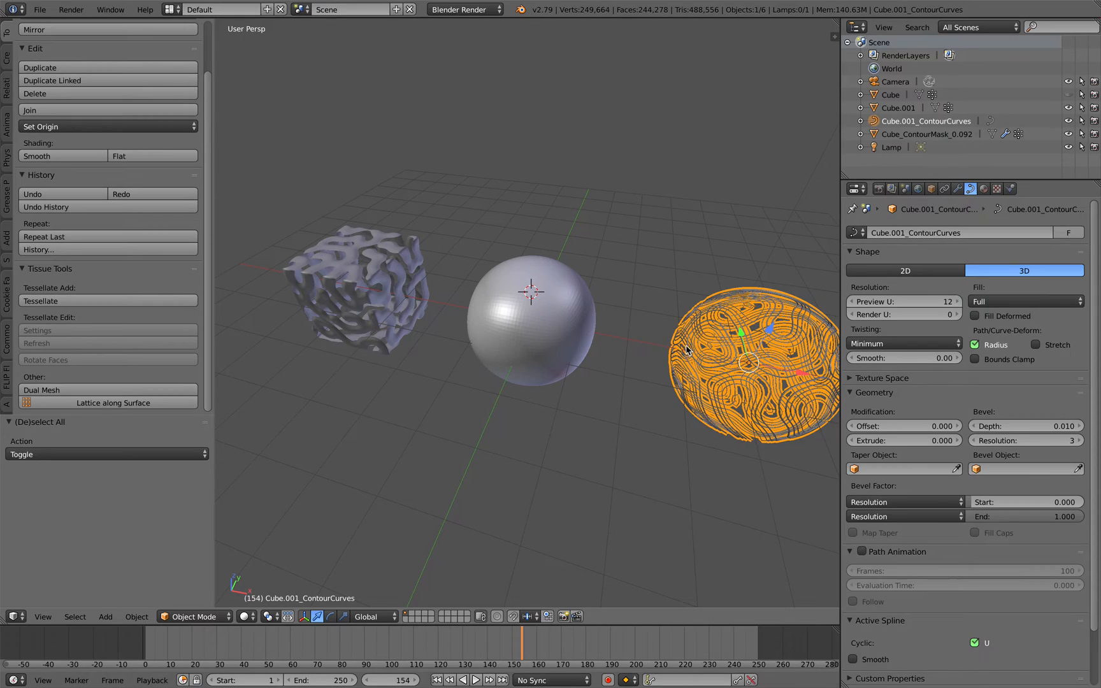
pyautogui.keyDown('shift'); pyautogui.moveTo(646, 344); pyautogui.dragTo(680, 328, button='middle'); pyautogui.keyUp('shift')
pyautogui.rightClick(680, 327)
pyautogui.click(679, 332)
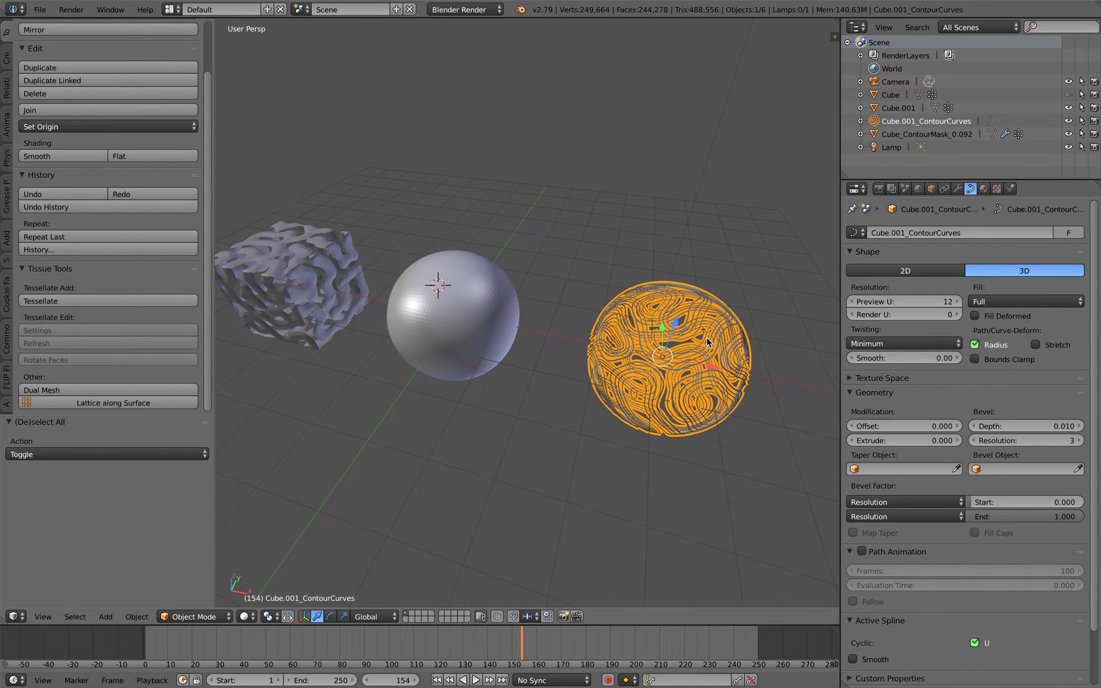
pyautogui.scroll(3, 602, 362)
# Give the curves a 0.022 bevel depth and shade them smooth
pyautogui.moveTo(1046, 426); pyautogui.dragTo(1063, 427)
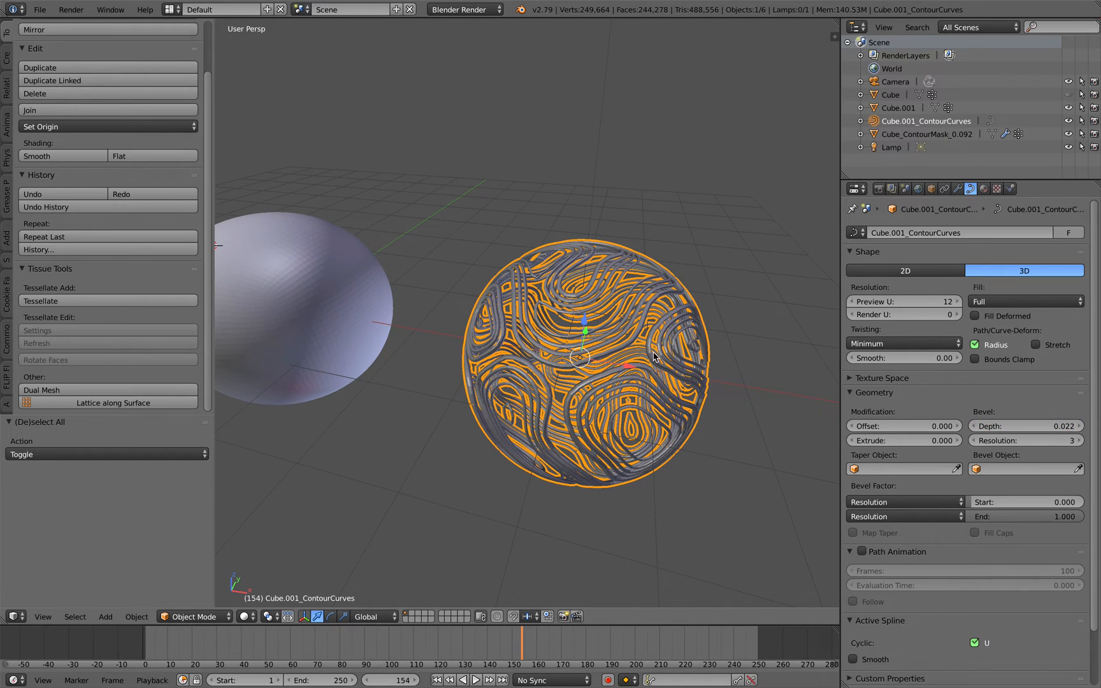
pyautogui.scroll(1, 730, 365)
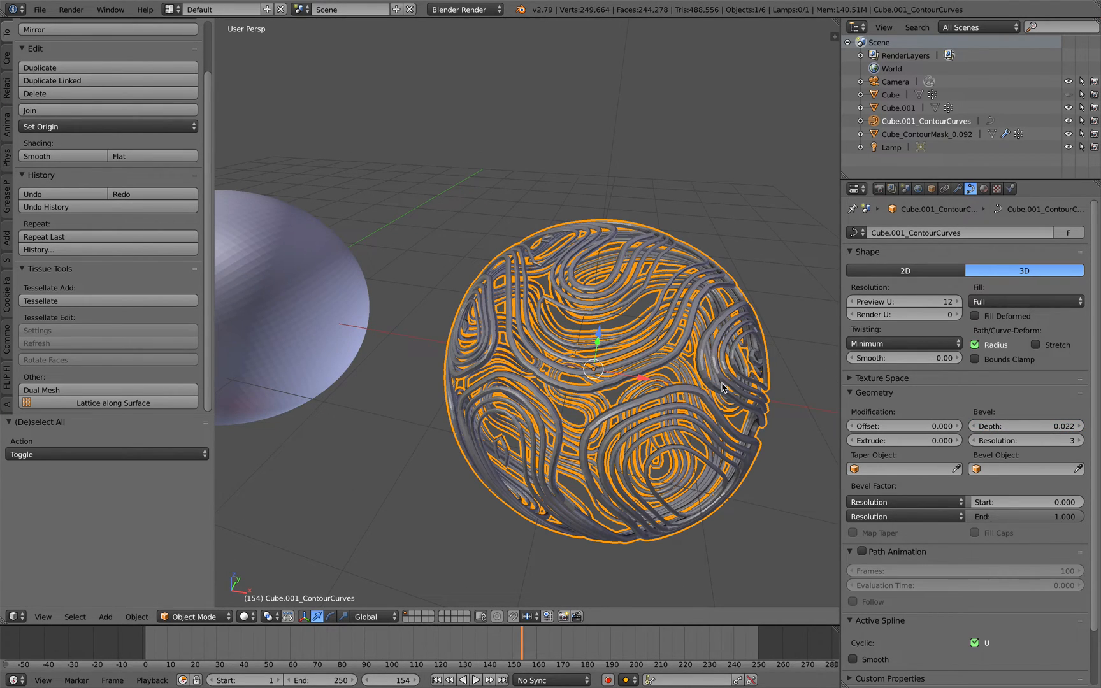
pyautogui.press('space')
pyautogui.write('nsmooth')
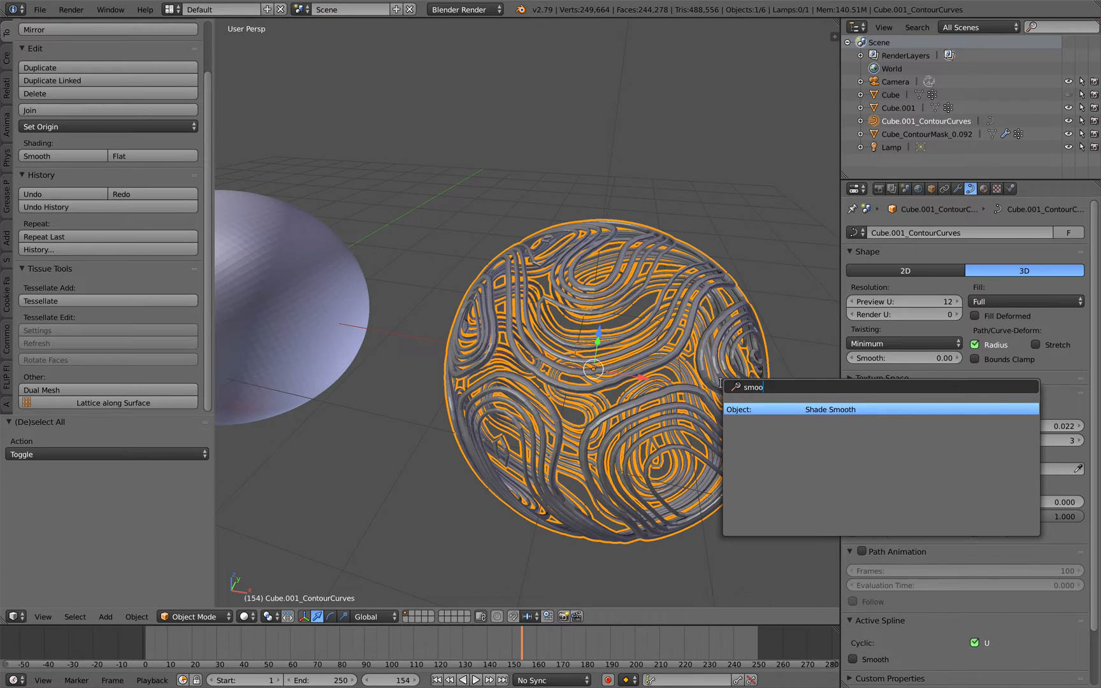
pyautogui.press('Return')
pyautogui.press('space')
pyautogui.press('Return')
pyautogui.scroll(-3, 593, 344)
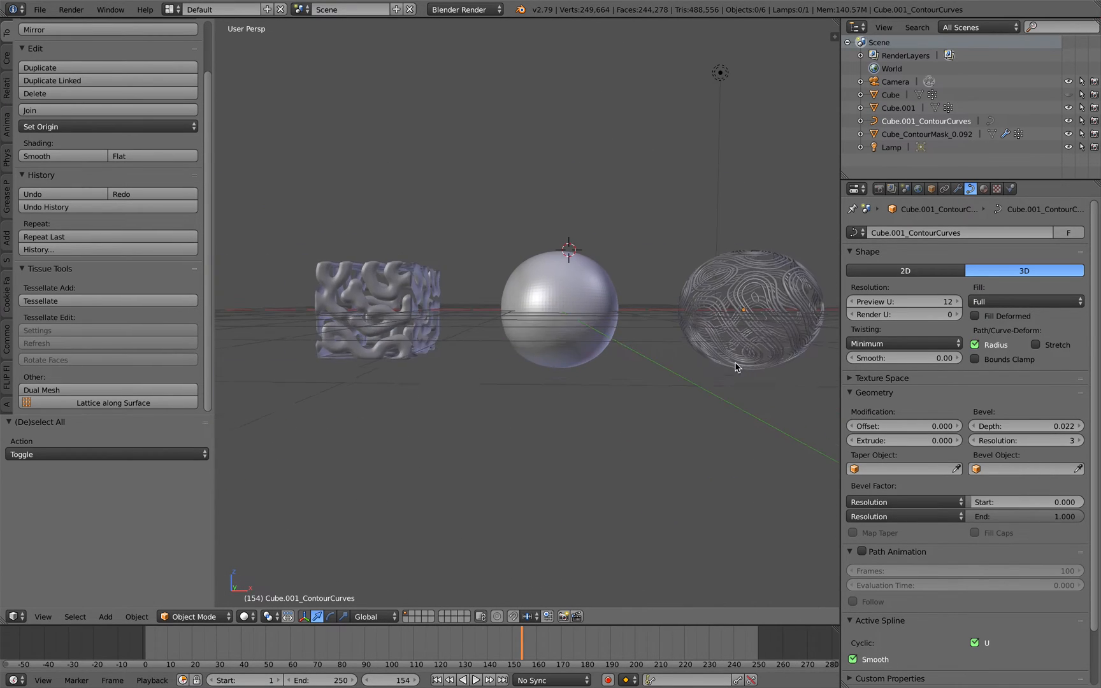
pyautogui.rightClick(567, 319)
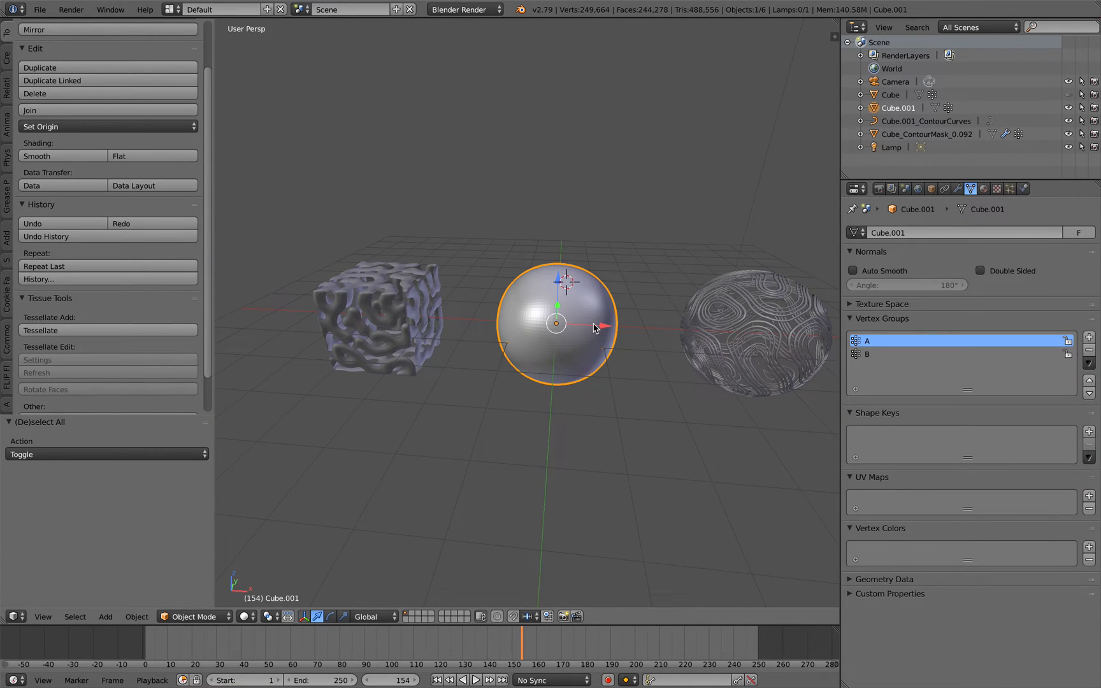
# Delete the grey sphere, reopen papa-face_001 and copy its face mesh
pyautogui.press('x')
pyautogui.click(567, 318)
pyautogui.moveTo(550, 327); pyautogui.dragTo(585, 319, button='middle')
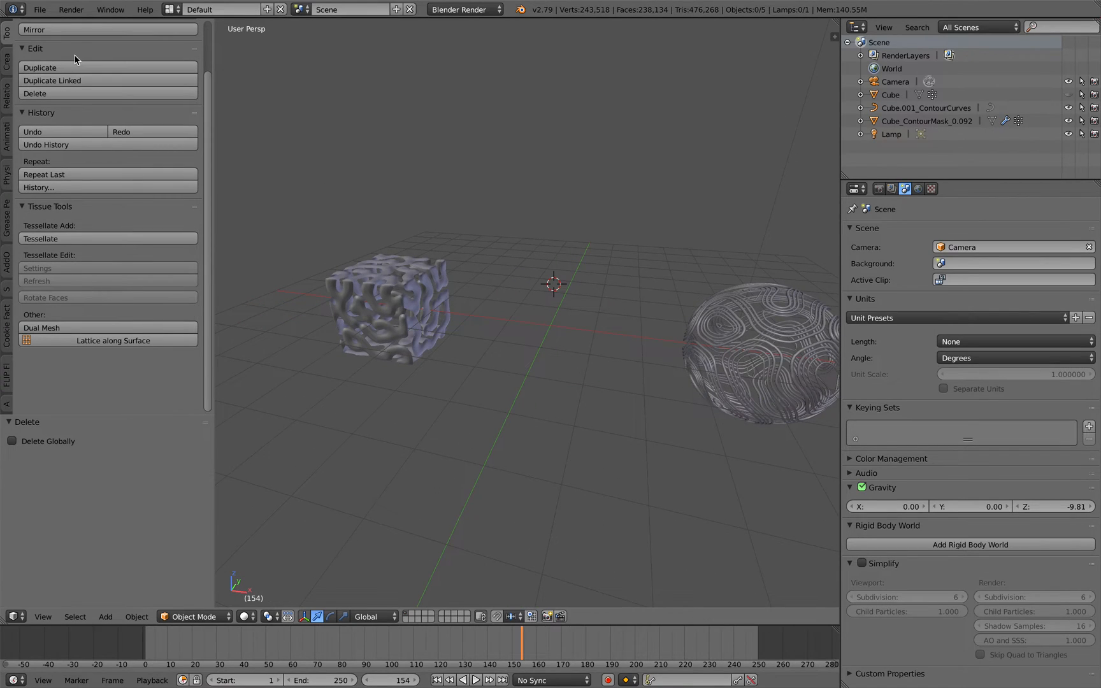
pyautogui.click(40, 9)
pyautogui.moveTo(76, 52)
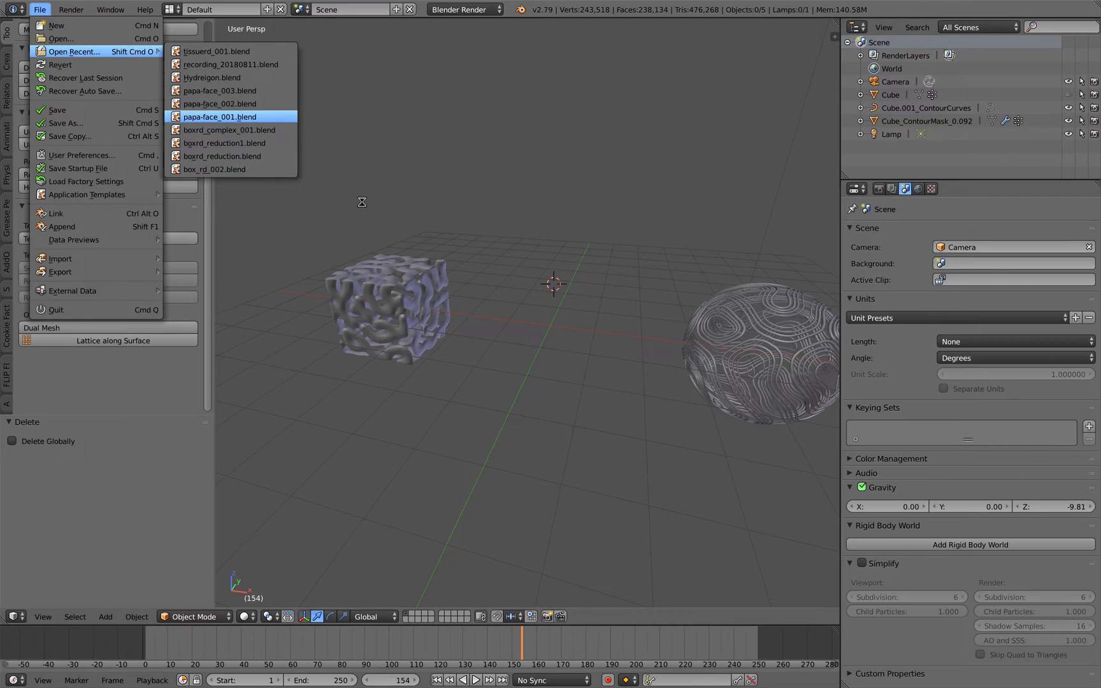
pyautogui.click(220, 116)
pyautogui.moveTo(482, 292); pyautogui.dragTo(494, 280, button='middle')
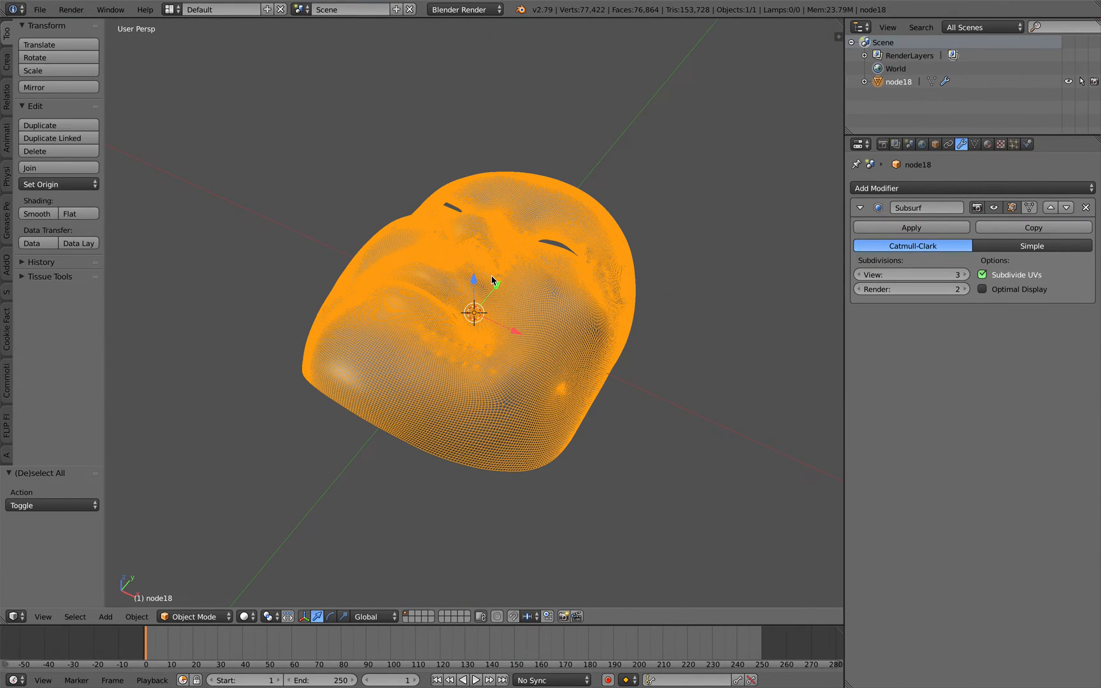
pyautogui.hotkey('ctrl', 'c')
# Reopen tissuerd_001 and save it under the incremented name tissuerd_002
pyautogui.click(40, 9)
pyautogui.moveTo(74, 52)
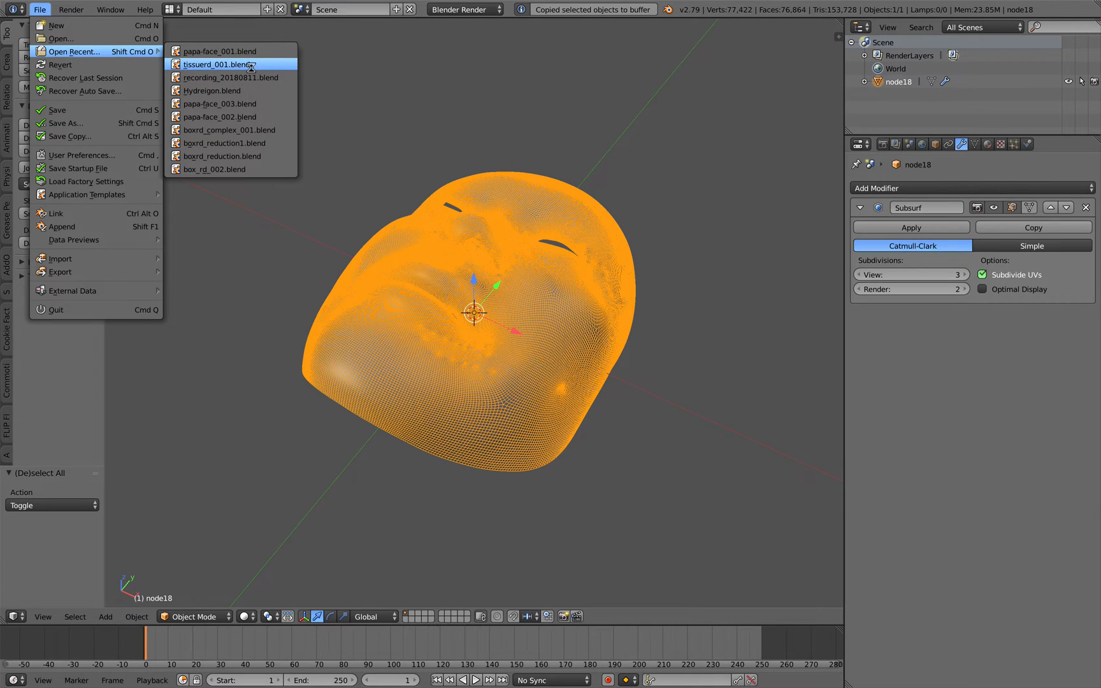
pyautogui.click(216, 64)
pyautogui.click(41, 9)
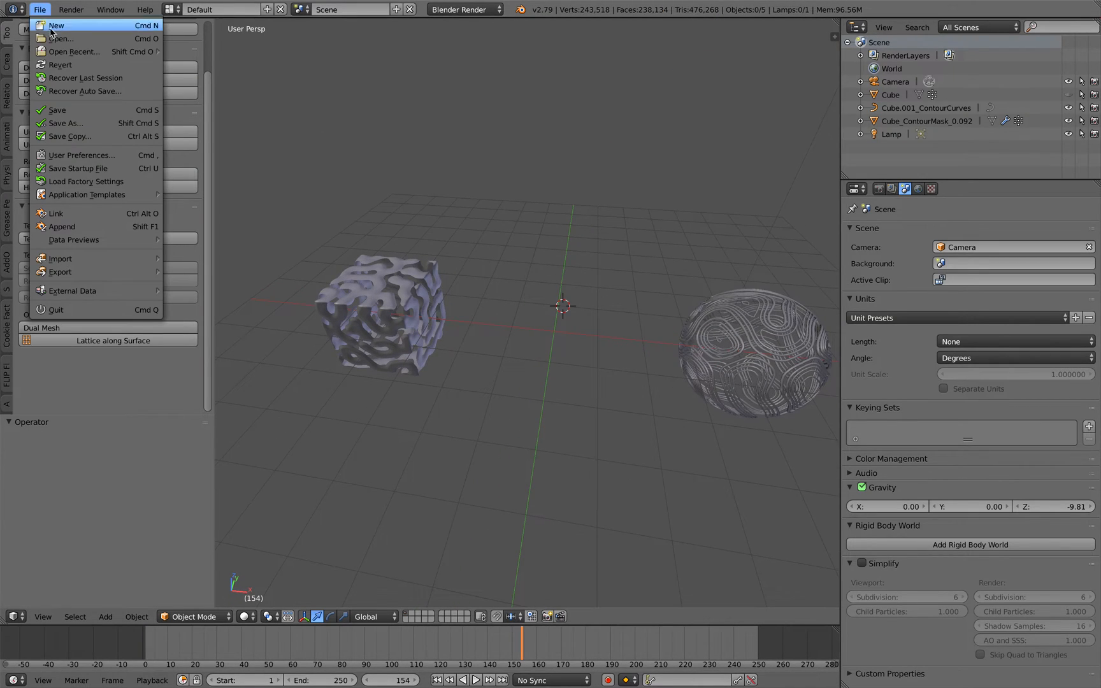
pyautogui.click(94, 126)
pyautogui.click(1013, 59)
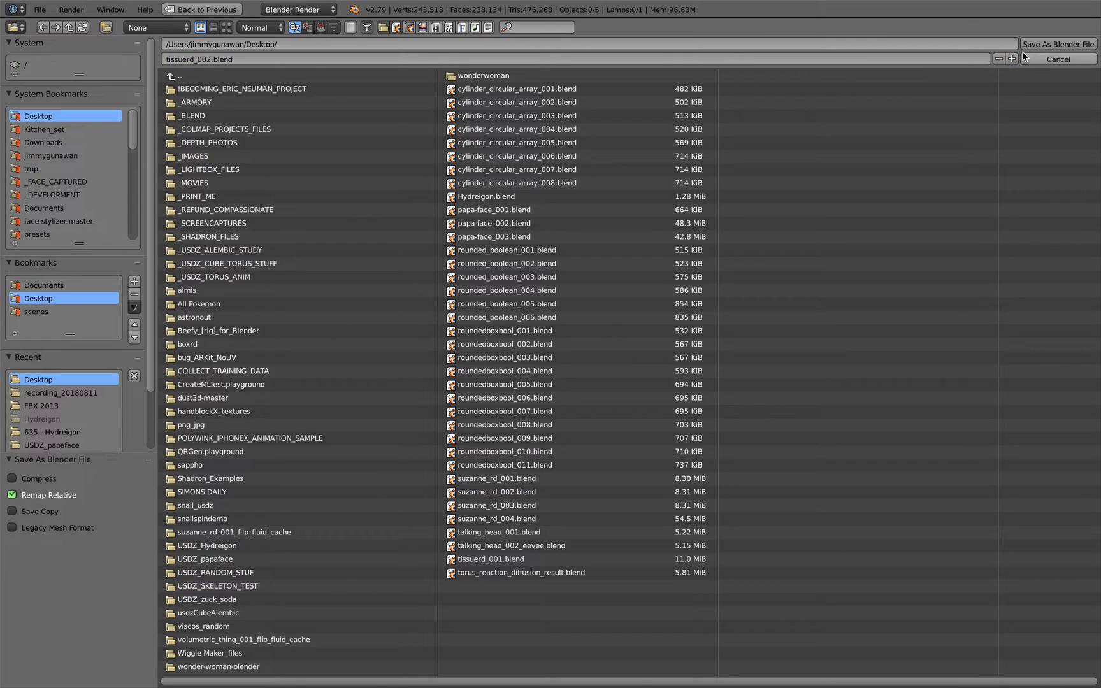
pyautogui.click(1057, 44)
# Paste the face node18 into the scene, scale it up and apply the scale
pyautogui.hotkey('ctrl', 'v')
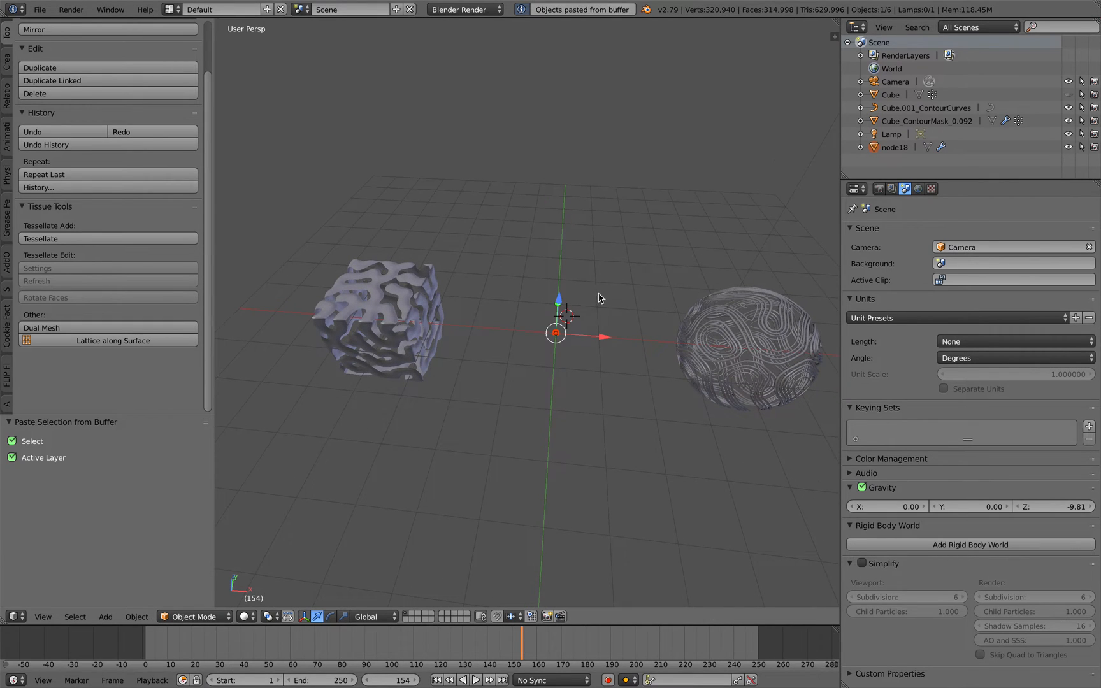
pyautogui.press('s')
pyautogui.click(662, 409)
pyautogui.press('Tab')
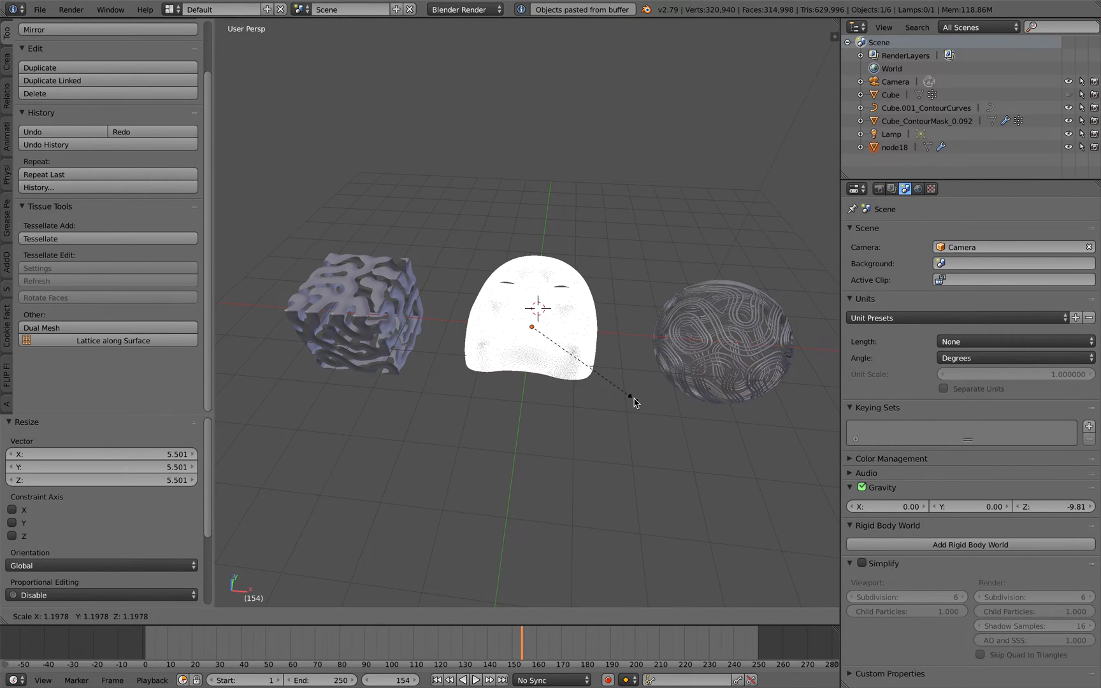
pyautogui.press('Tab')
pyautogui.scroll(3, 661, 409)
pyautogui.press('Tab')
pyautogui.press('Tab')
pyautogui.press('a')
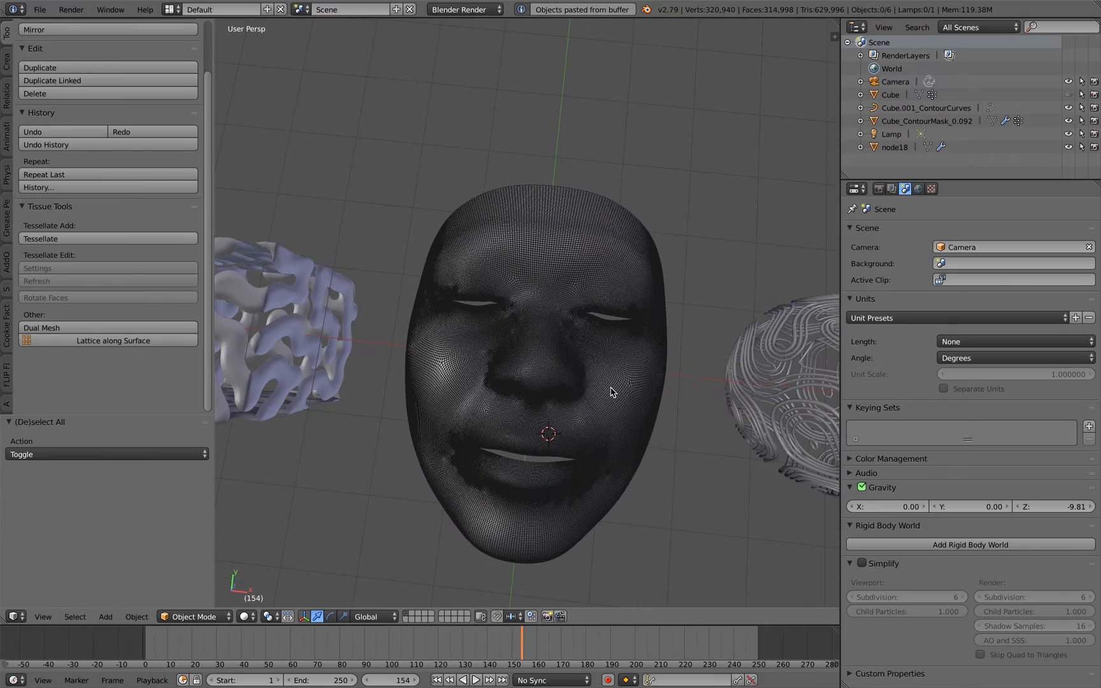
pyautogui.click(594, 370)
pyautogui.press('a')
pyautogui.moveTo(593, 370)
pyautogui.mouseDown(button='middle')
pyautogui.moveTo(599, 310)
pyautogui.moveTo(585, 323)
pyautogui.moveTo(550, 309)
pyautogui.mouseUp(button='middle')
pyautogui.rightClick(584, 318)
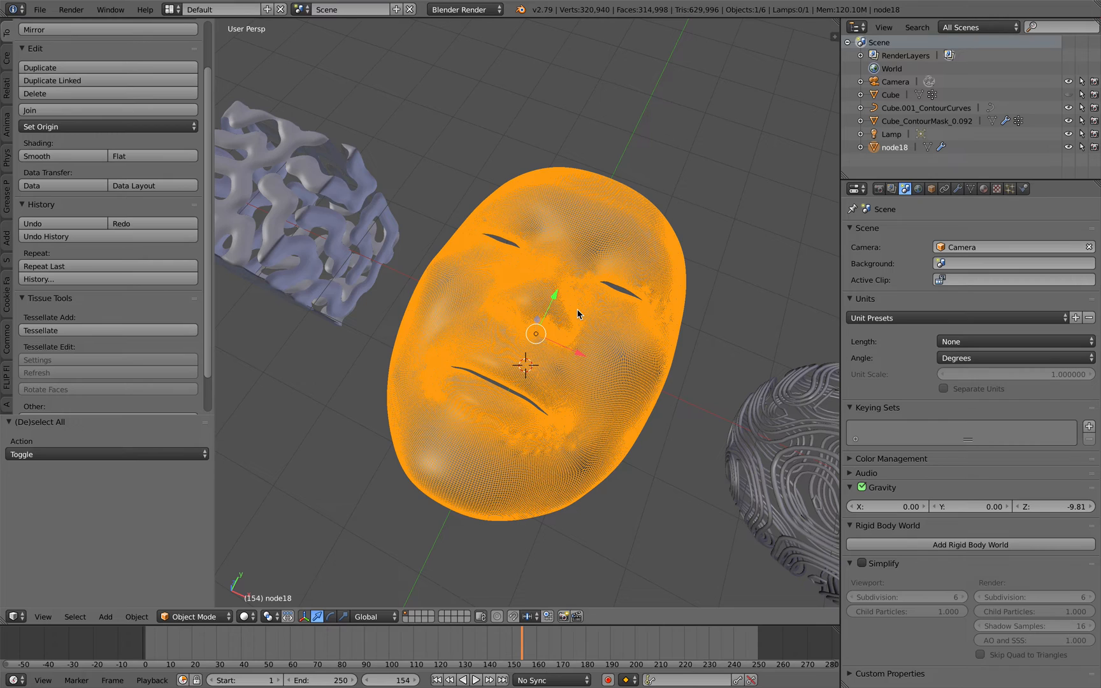
pyautogui.hotkey('ctrl', 'a')
pyautogui.click(516, 305)
# Enter Weight Paint, start Reaction-Diffusion with 15 steps and set brush weight to 1.0
pyautogui.click(193, 615)
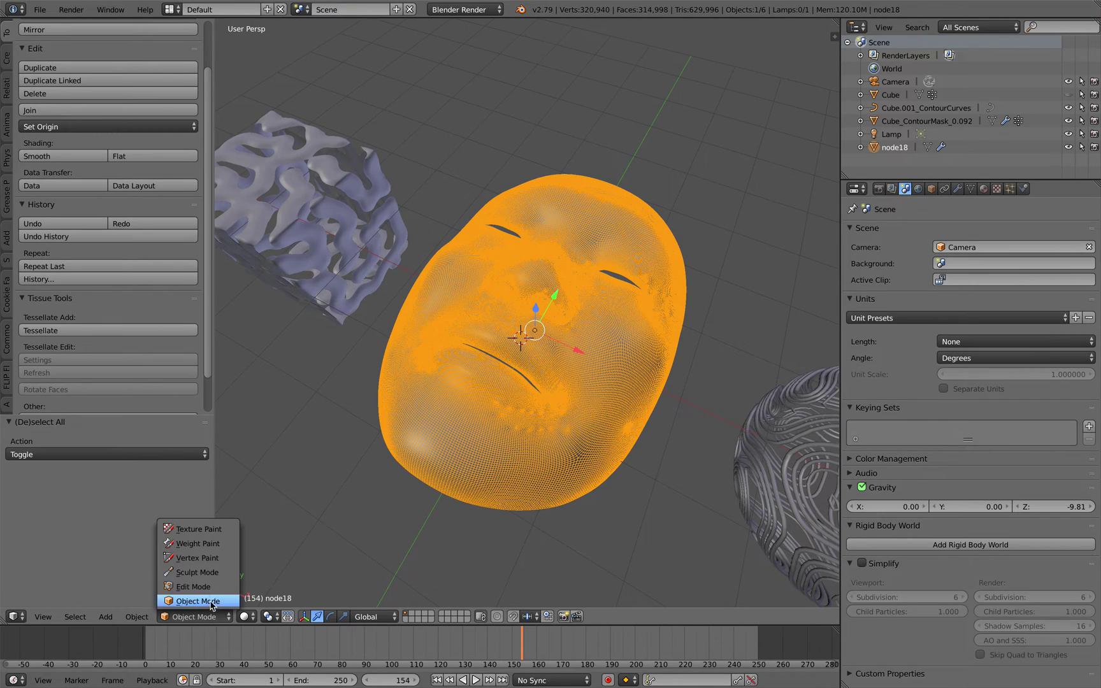
pyautogui.click(198, 544)
pyautogui.moveTo(516, 387); pyautogui.dragTo(456, 465, button='middle')
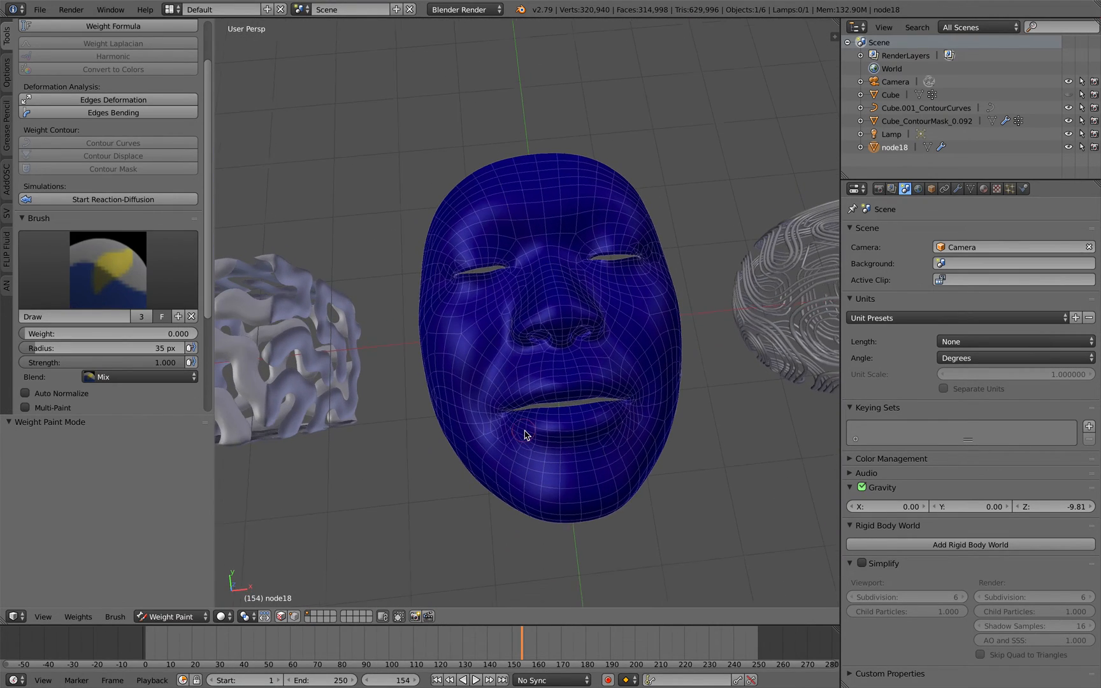
pyautogui.click(118, 199)
pyautogui.doubleClick(132, 457)
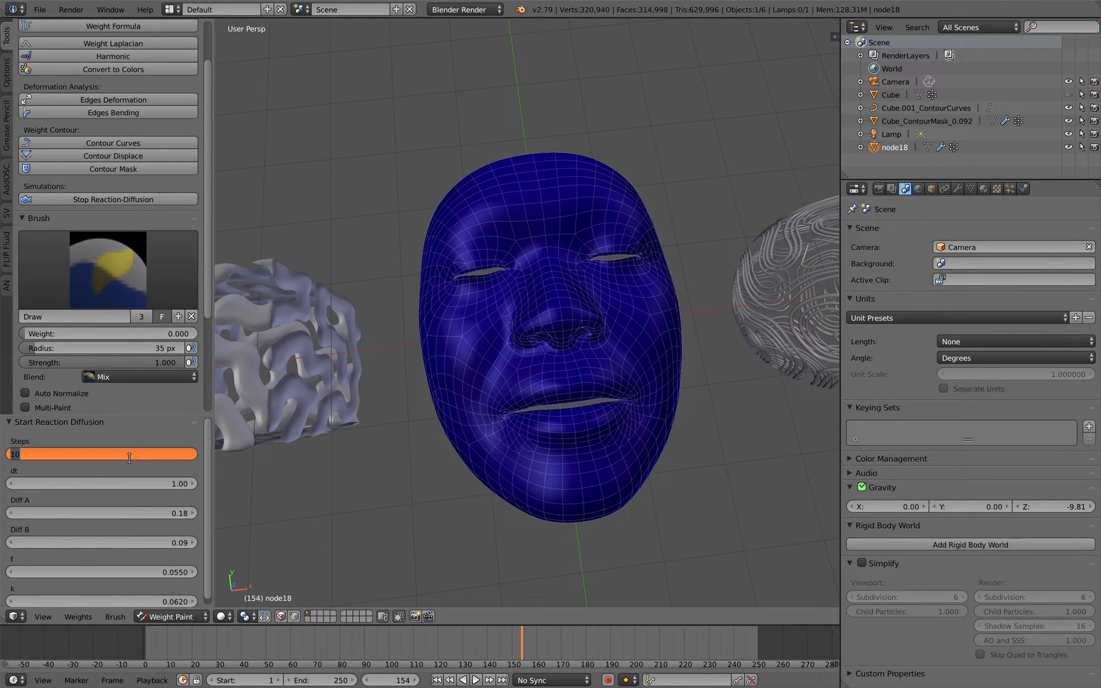
pyautogui.write('15')
pyautogui.press('Return')
pyautogui.moveTo(484, 442)
pyautogui.mouseDown(button='middle')
pyautogui.moveTo(560, 366)
pyautogui.moveTo(449, 340)
pyautogui.mouseUp(button='middle')
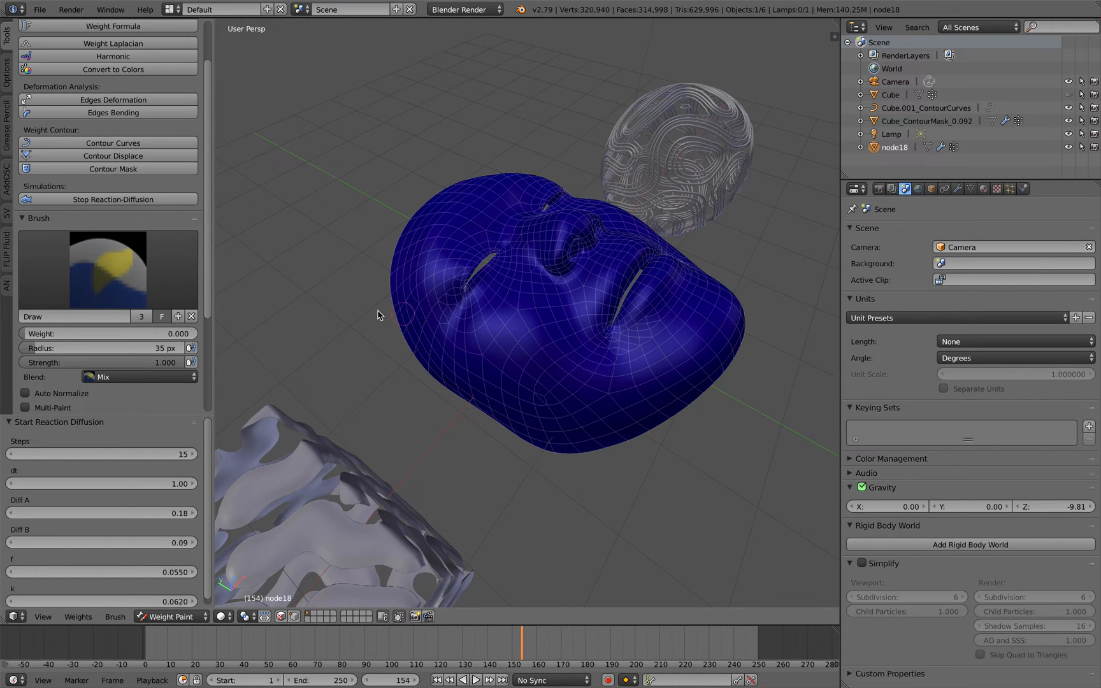
pyautogui.moveTo(153, 333); pyautogui.dragTo(197, 333)
pyautogui.moveTo(516, 344); pyautogui.dragTo(566, 374, button='middle')
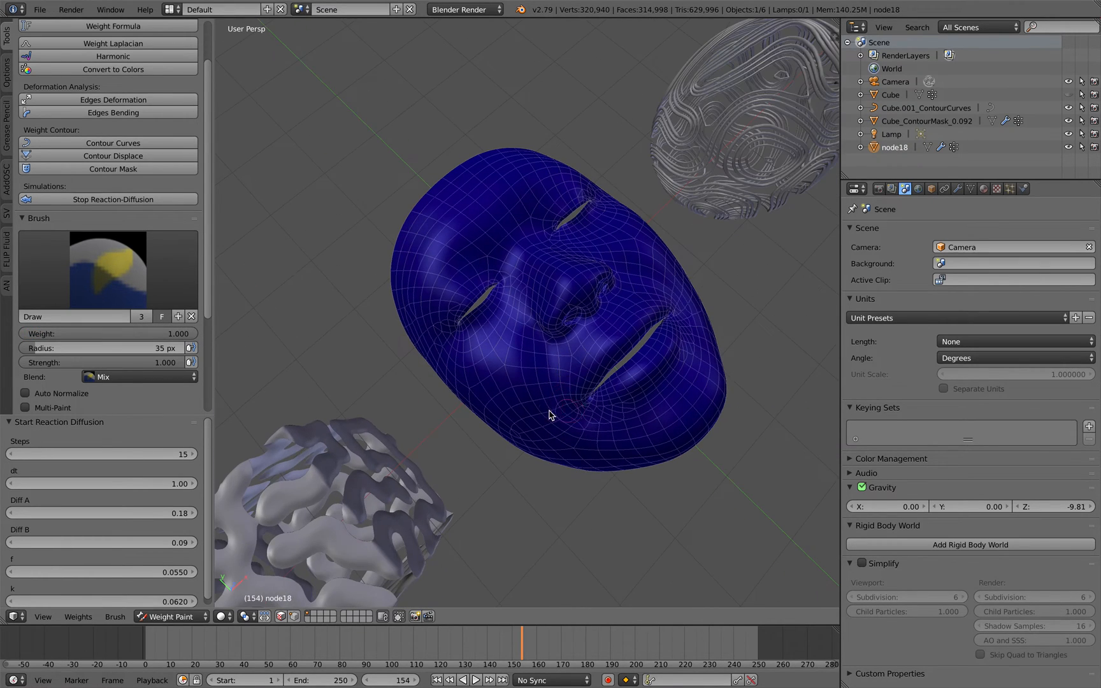
pyautogui.moveTo(549, 415); pyautogui.dragTo(499, 390, button='middle')
pyautogui.scroll(2, 500, 390)
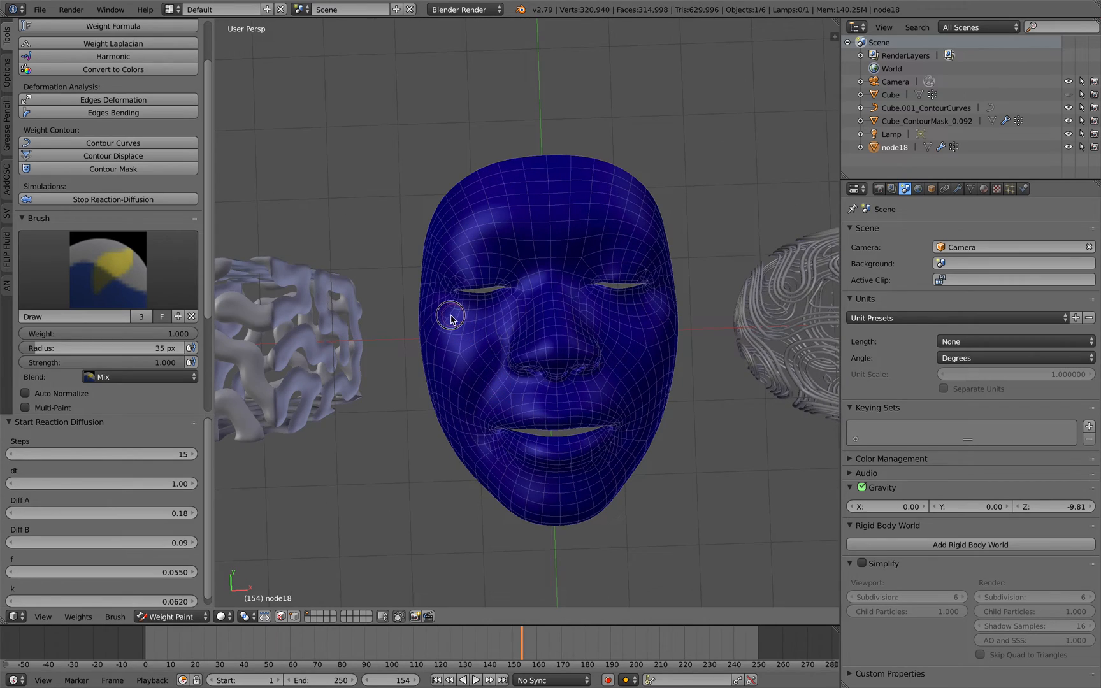
# Paint weight strokes around the eyes, across the brow, down the cheeks and along the jaw
pyautogui.moveTo(451, 318)
pyautogui.mouseDown()
pyautogui.moveTo(491, 256)
pyautogui.moveTo(527, 289)
pyautogui.moveTo(480, 321)
pyautogui.mouseUp()
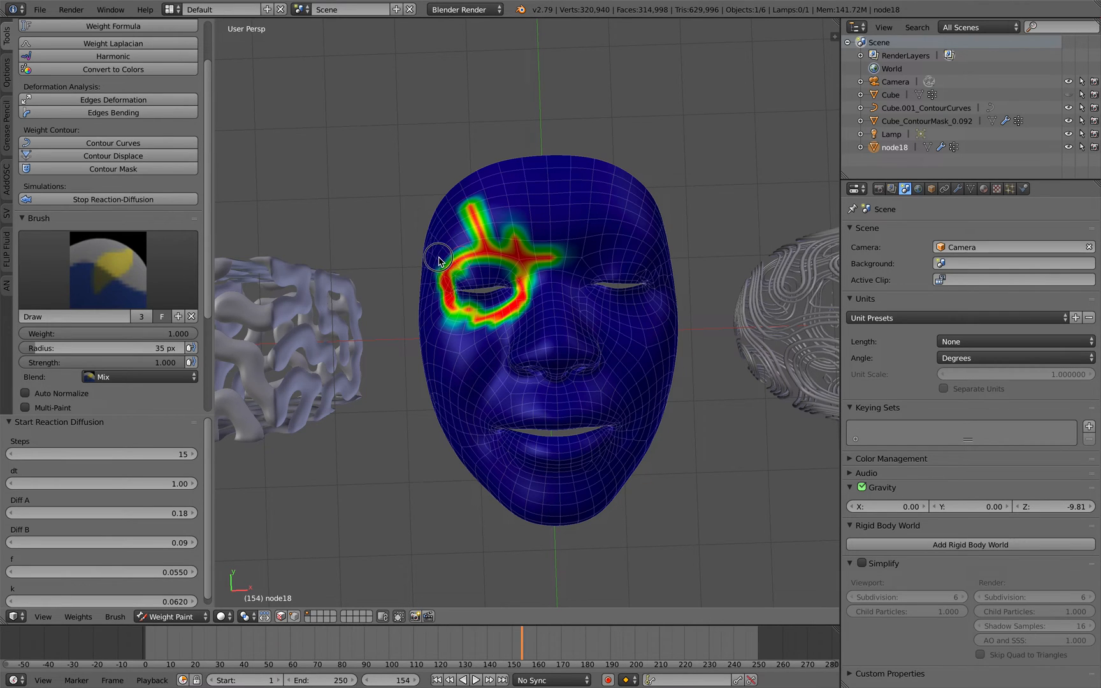
pyautogui.moveTo(471, 331); pyautogui.dragTo(478, 387)
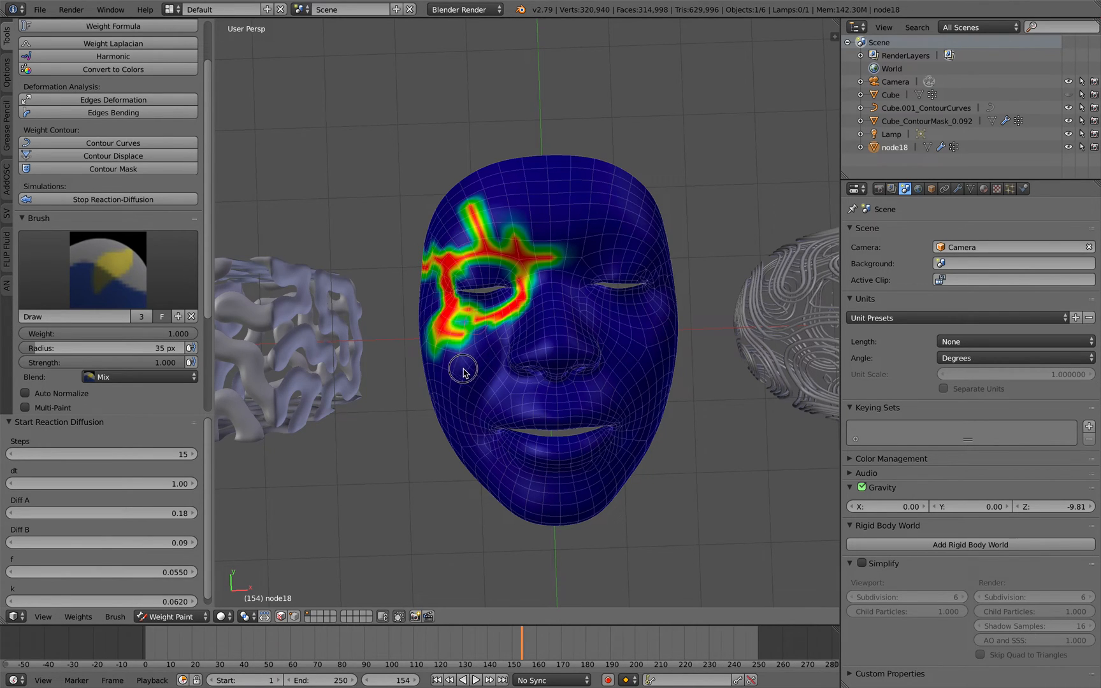
pyautogui.moveTo(478, 387); pyautogui.dragTo(480, 377, button='middle')
pyautogui.moveTo(467, 455)
pyautogui.mouseDown()
pyautogui.moveTo(533, 481)
pyautogui.moveTo(602, 477)
pyautogui.moveTo(636, 378)
pyautogui.moveTo(577, 366)
pyautogui.mouseUp()
pyautogui.moveTo(565, 371); pyautogui.dragTo(630, 370, button='middle')
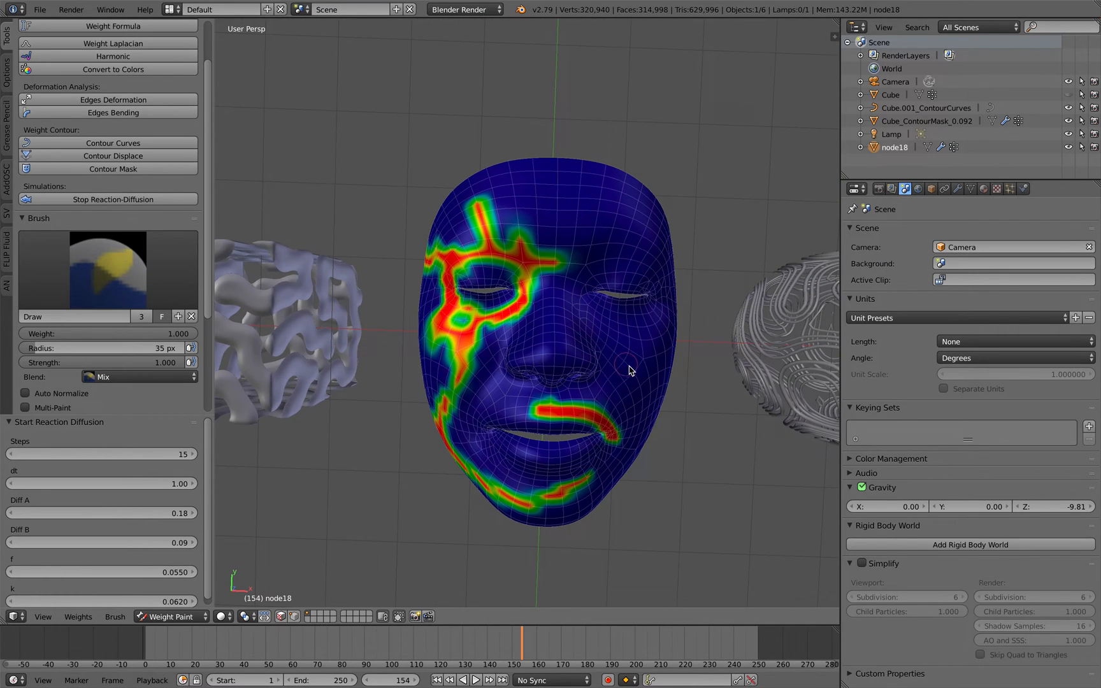
pyautogui.moveTo(609, 338)
pyautogui.mouseDown()
pyautogui.moveTo(576, 258)
pyautogui.moveTo(602, 215)
pyautogui.moveTo(658, 250)
pyautogui.moveTo(583, 215)
pyautogui.moveTo(560, 226)
pyautogui.mouseUp()
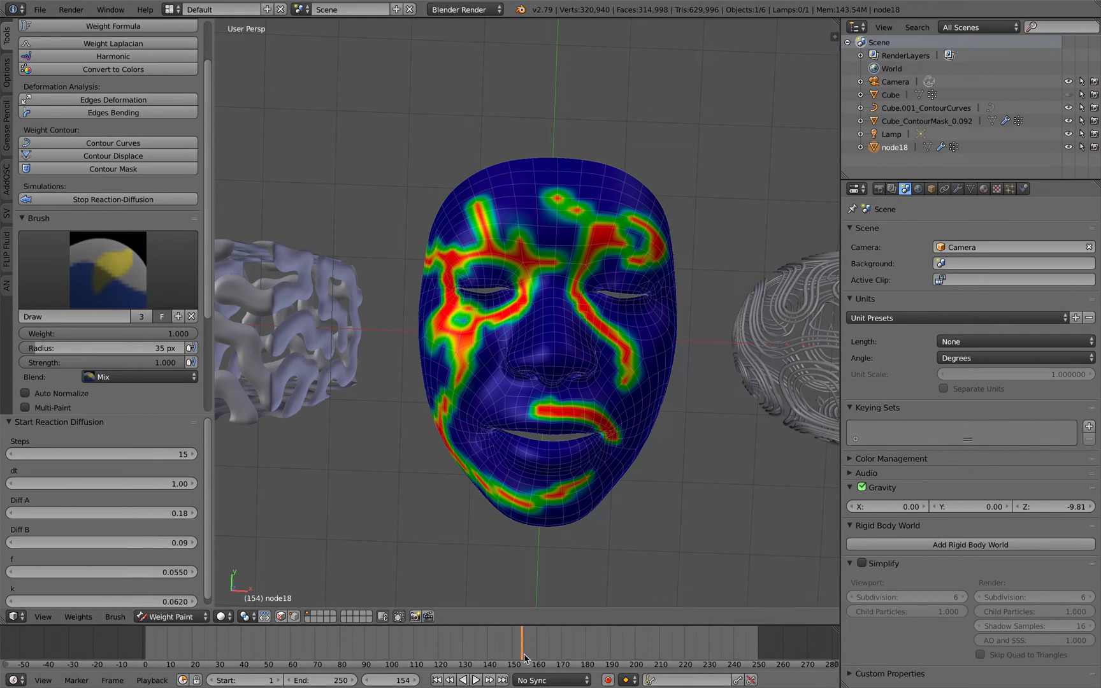
pyautogui.moveTo(592, 523); pyautogui.dragTo(589, 430, button='middle')
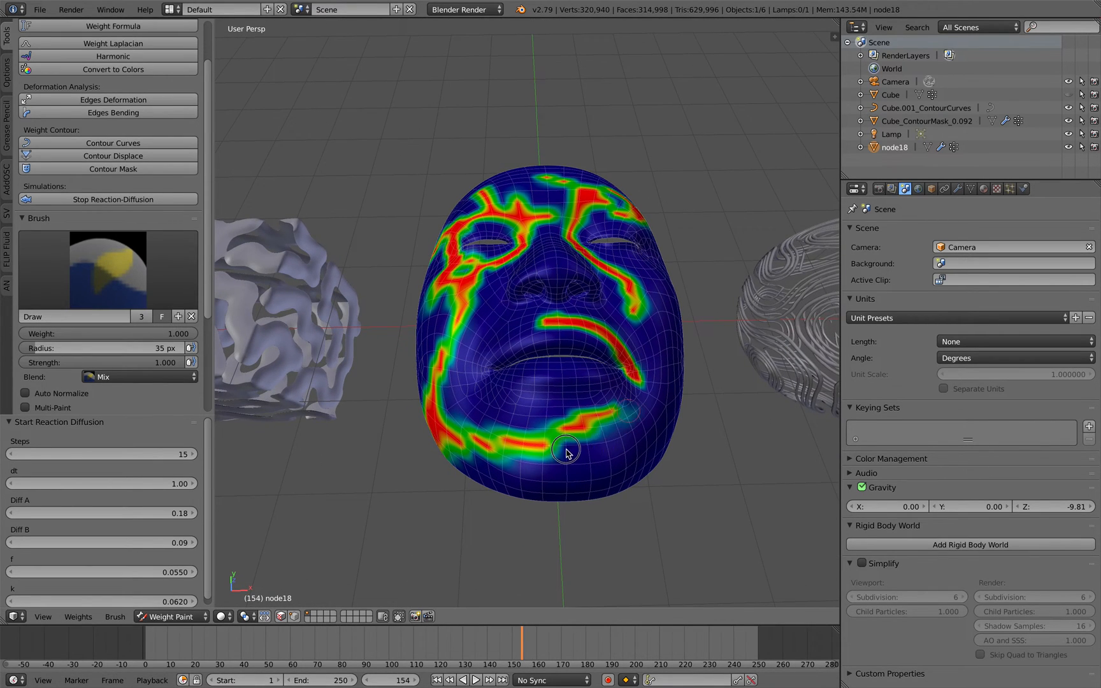
pyautogui.moveTo(566, 454)
pyautogui.mouseDown()
pyautogui.moveTo(504, 379)
pyautogui.moveTo(494, 322)
pyautogui.moveTo(600, 368)
pyautogui.mouseUp()
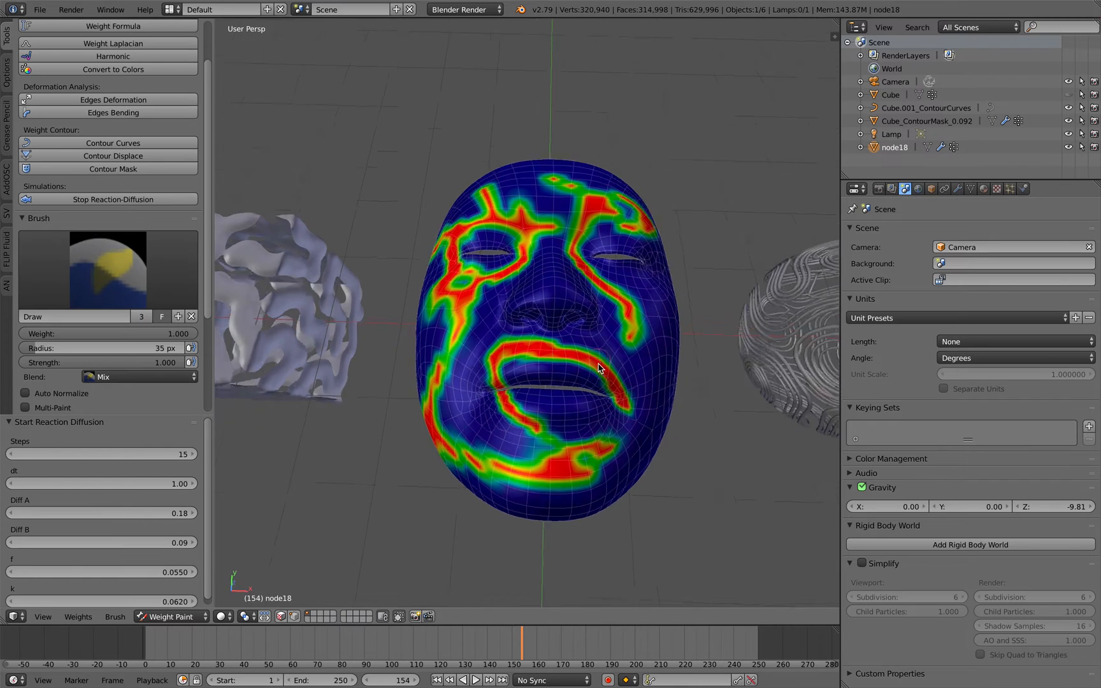
pyautogui.moveTo(599, 368); pyautogui.dragTo(602, 379, button='middle')
pyautogui.moveTo(551, 344)
pyautogui.mouseDown()
pyautogui.moveTo(516, 404)
pyautogui.moveTo(556, 454)
pyautogui.moveTo(589, 362)
pyautogui.moveTo(632, 340)
pyautogui.moveTo(637, 391)
pyautogui.moveTo(560, 413)
pyautogui.mouseUp()
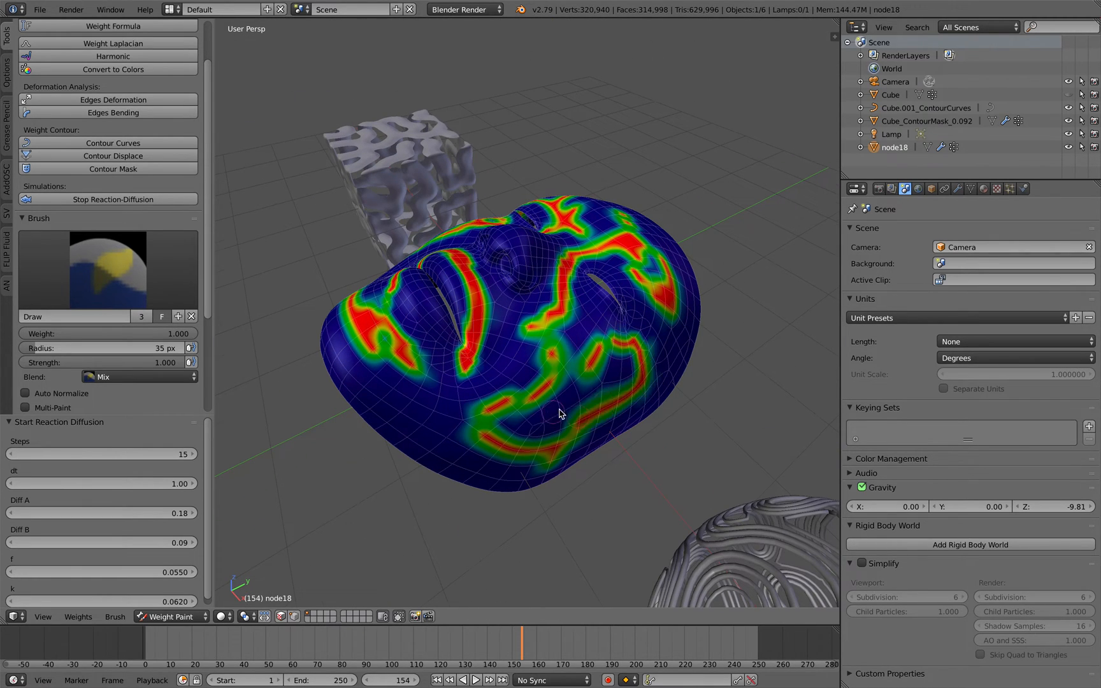
pyautogui.moveTo(560, 413); pyautogui.dragTo(585, 379, button='middle')
pyautogui.moveTo(589, 378)
pyautogui.mouseDown()
pyautogui.moveTo(502, 395)
pyautogui.moveTo(465, 361)
pyautogui.moveTo(451, 399)
pyautogui.mouseUp()
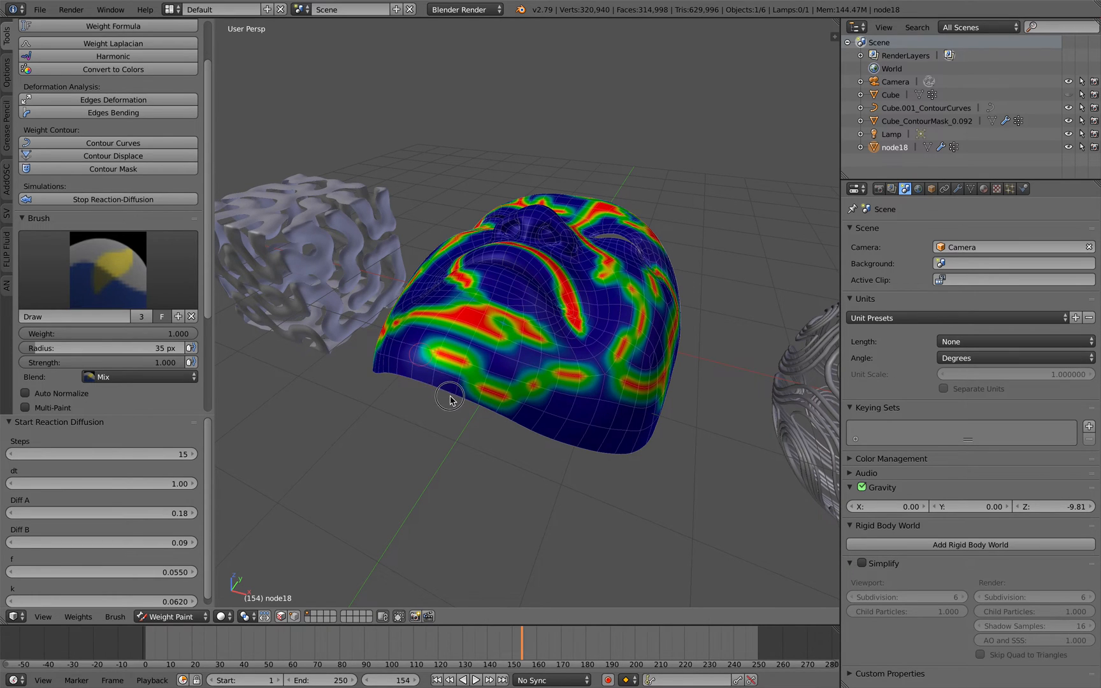
# Paint between the eyes, up the forehead and near the right eye, then play the animation
pyautogui.moveTo(602, 413)
pyautogui.mouseDown(button='middle')
pyautogui.moveTo(517, 370)
pyautogui.moveTo(551, 379)
pyautogui.mouseUp(button='middle')
pyautogui.moveTo(542, 370); pyautogui.dragTo(468, 405)
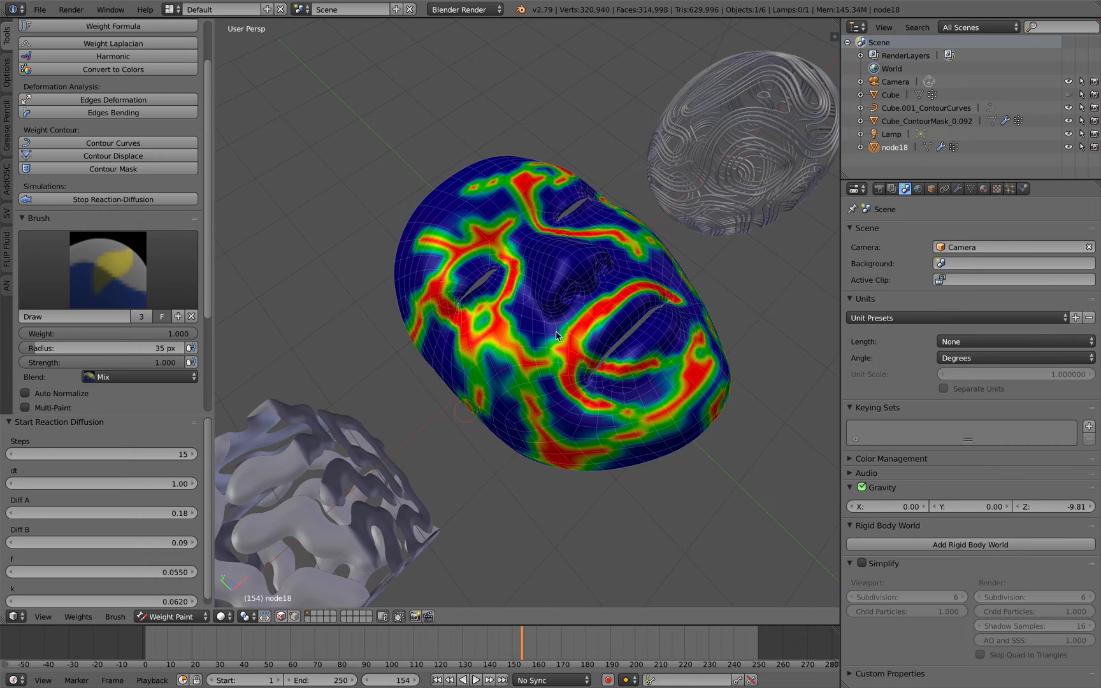
pyautogui.moveTo(556, 331); pyautogui.dragTo(533, 361, button='middle')
pyautogui.moveTo(533, 361)
pyautogui.mouseDown()
pyautogui.moveTo(593, 370)
pyautogui.moveTo(547, 263)
pyautogui.moveTo(542, 198)
pyautogui.moveTo(486, 176)
pyautogui.mouseUp()
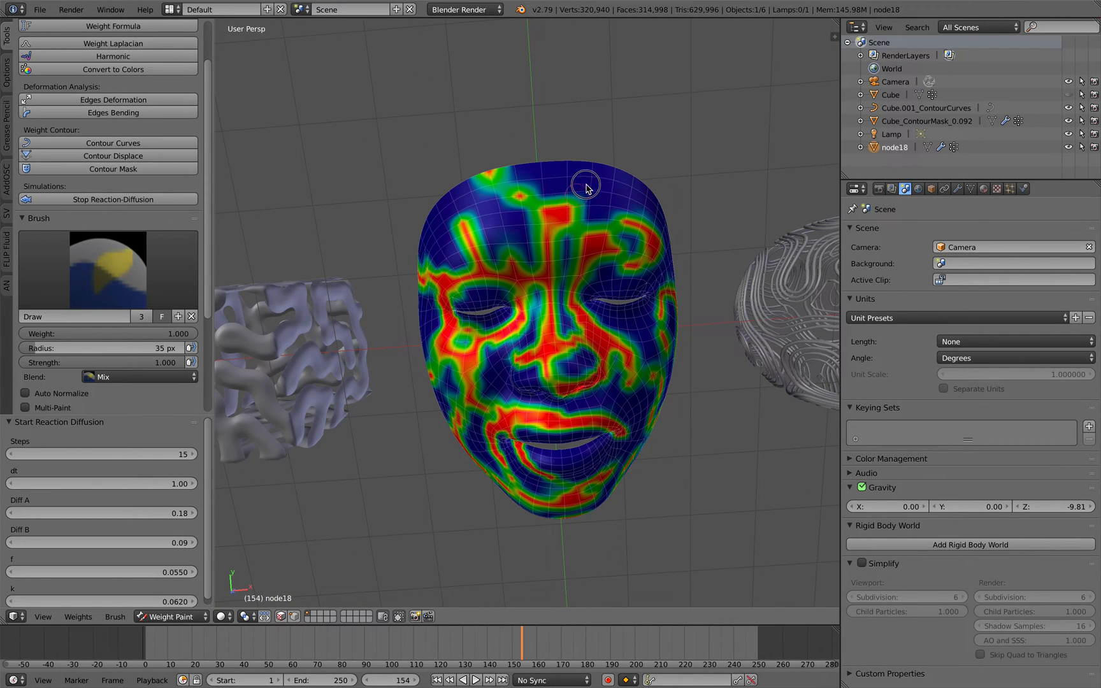
pyautogui.moveTo(592, 203); pyautogui.dragTo(609, 179)
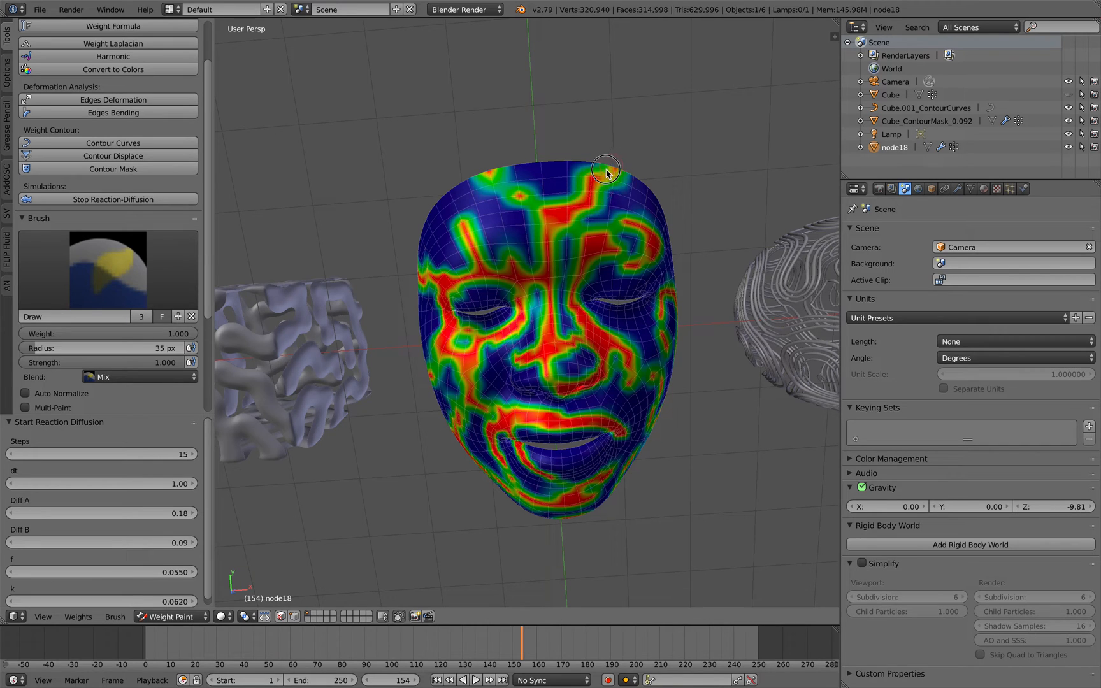
pyautogui.moveTo(507, 233); pyautogui.dragTo(488, 178)
pyautogui.moveTo(592, 285)
pyautogui.mouseDown()
pyautogui.moveTo(646, 315)
pyautogui.moveTo(659, 293)
pyautogui.mouseUp()
pyautogui.moveTo(636, 345); pyautogui.dragTo(517, 516, button='middle')
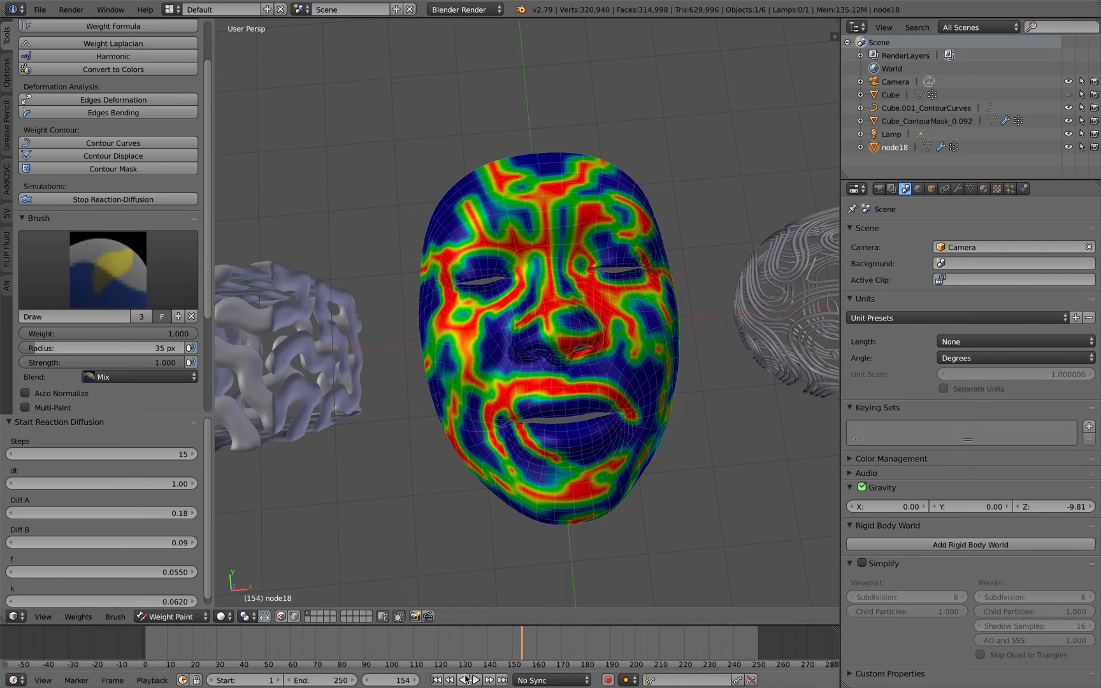
pyautogui.hotkey('alt', 'a')
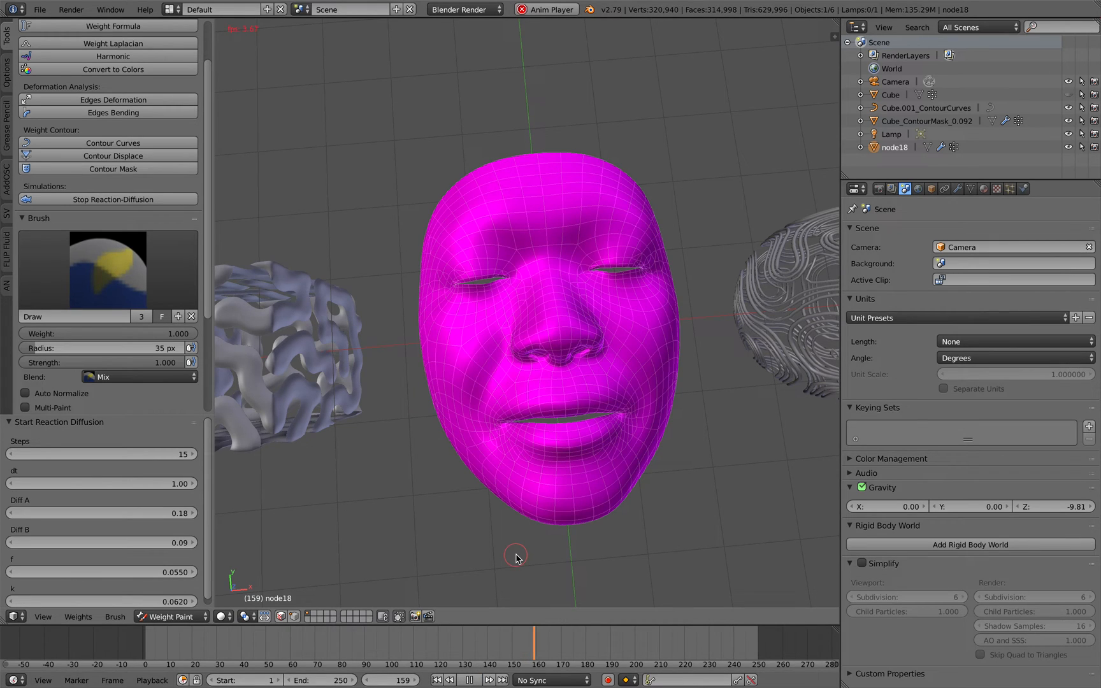
# Stop playback and rewind the animation to frame 1
pyautogui.click(470, 680)
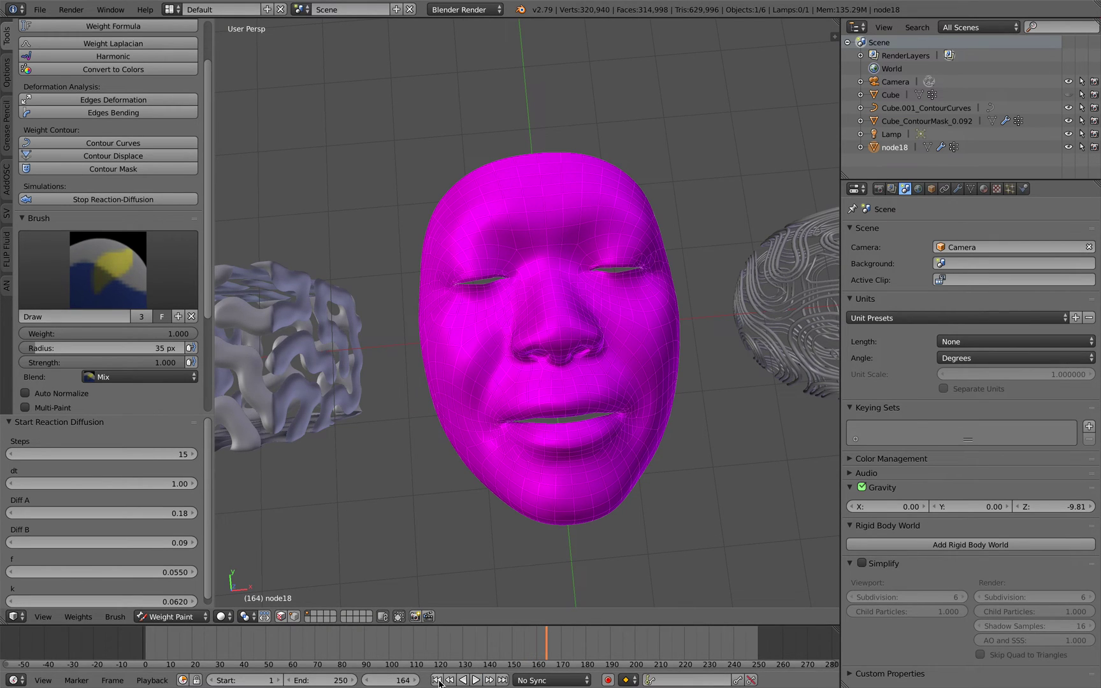
pyautogui.click(476, 681)
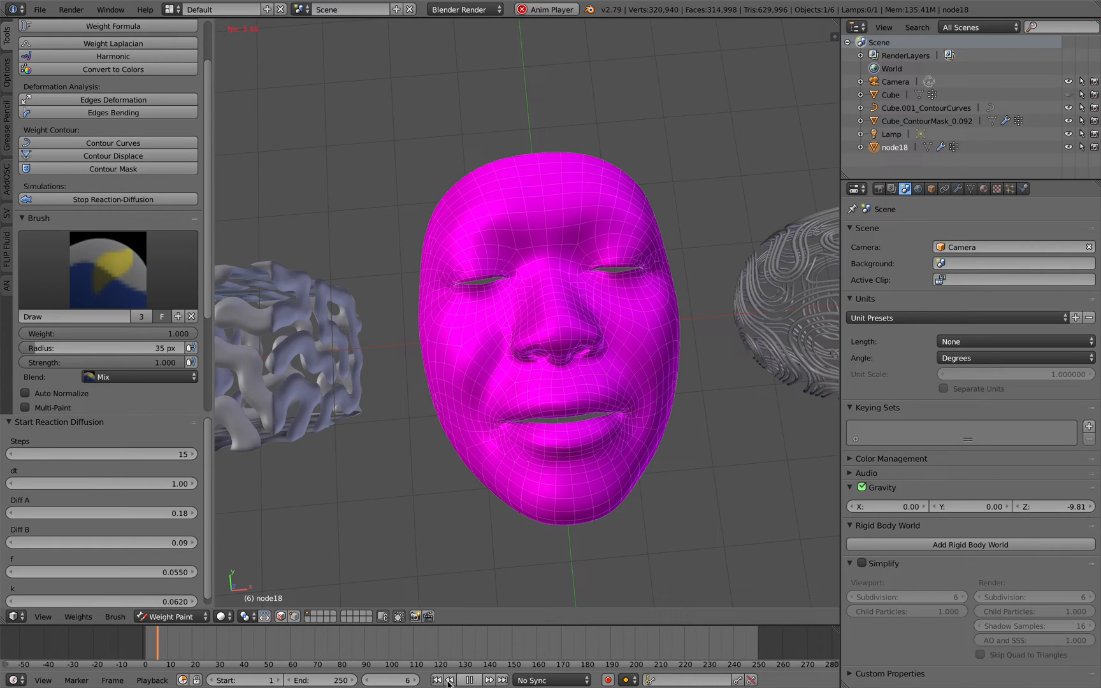
pyautogui.click(449, 680)
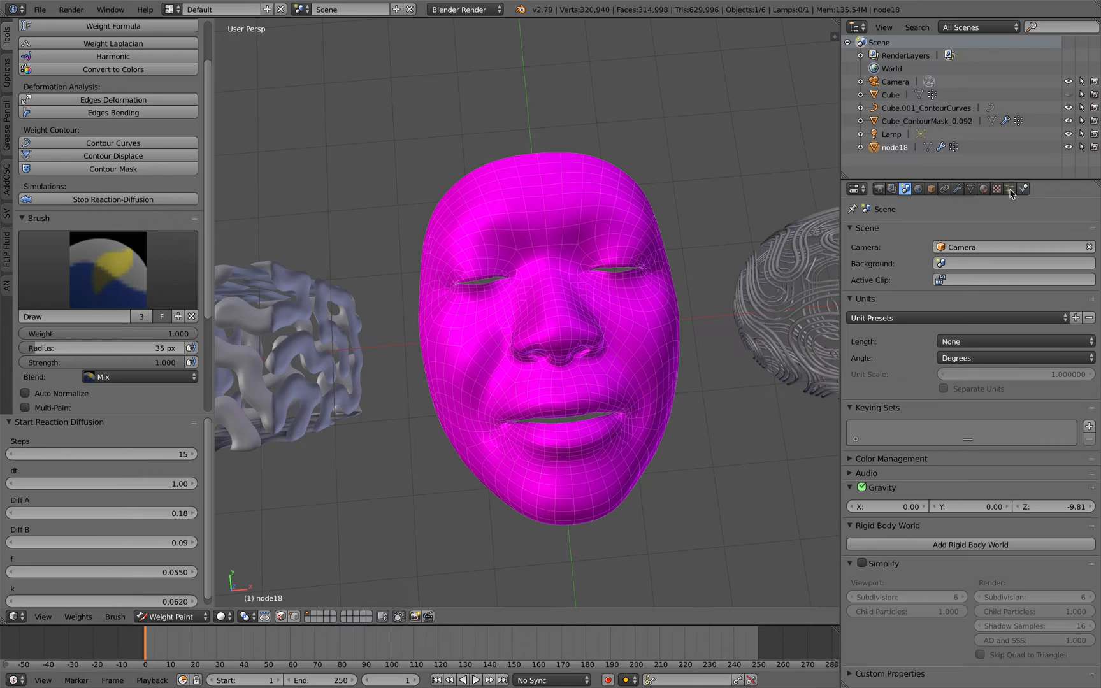
# Add a vertex group to node18 in Object Data and stop the reaction-diffusion
pyautogui.click(971, 188)
pyautogui.click(1090, 354)
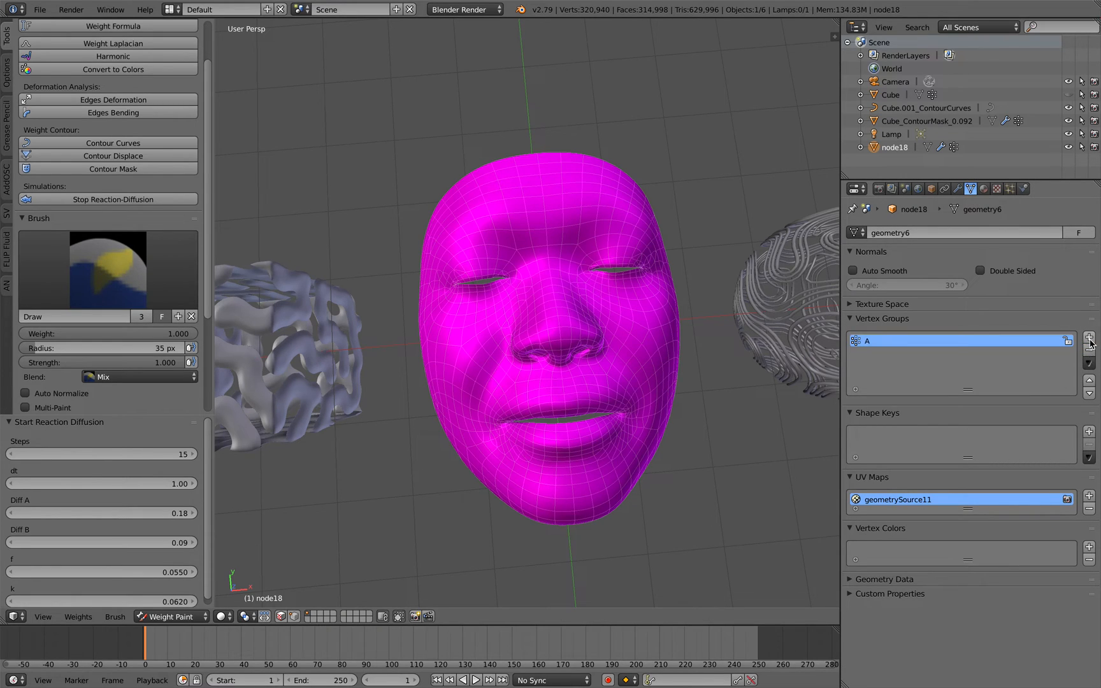
pyautogui.click(113, 199)
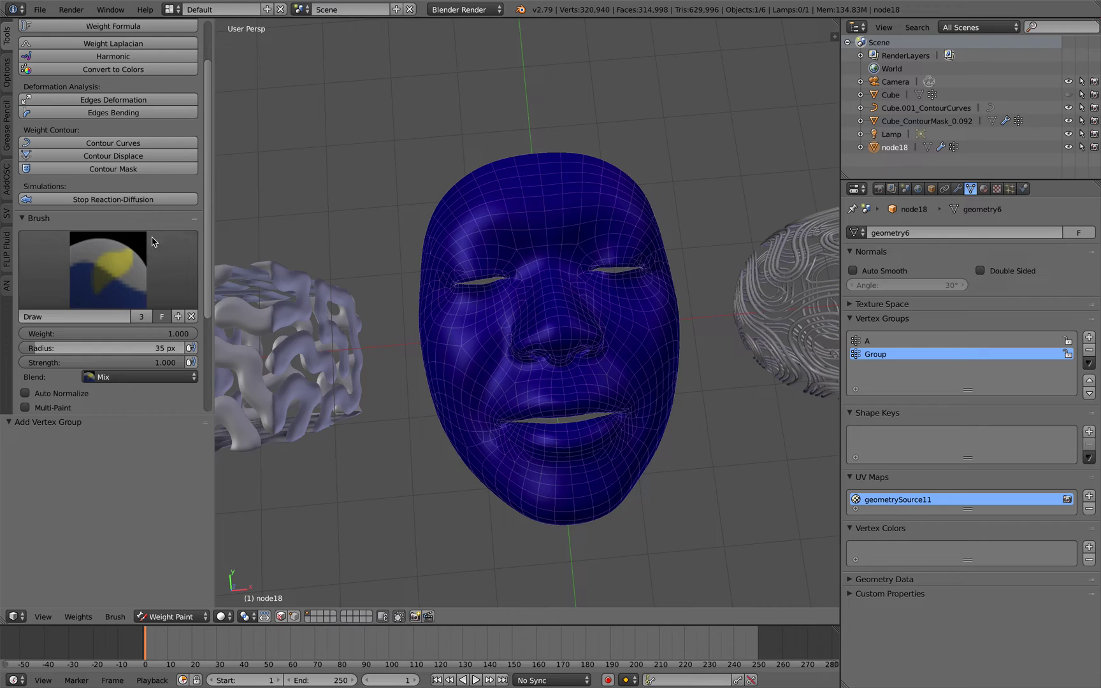
# Restart Reaction-Diffusion, paint a test stroke and delete the empty Group vertex group
pyautogui.click(147, 200)
pyautogui.moveTo(461, 344)
pyautogui.mouseDown()
pyautogui.moveTo(470, 392)
pyautogui.moveTo(601, 376)
pyautogui.moveTo(567, 344)
pyautogui.moveTo(572, 220)
pyautogui.moveTo(615, 215)
pyautogui.mouseUp()
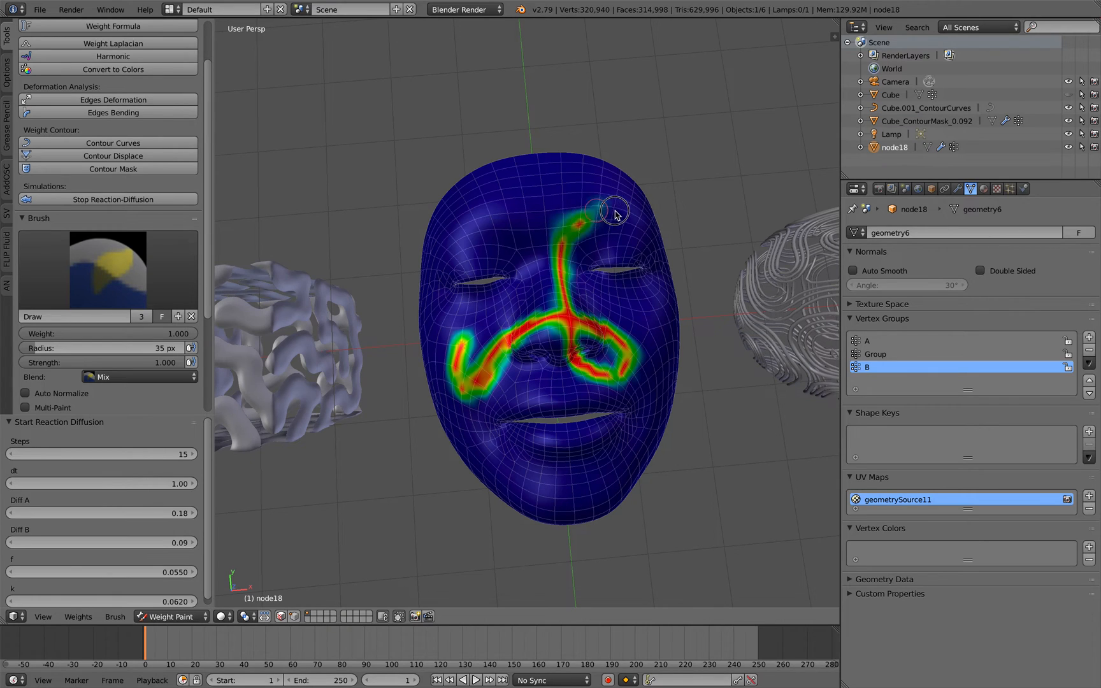
pyautogui.click(923, 355)
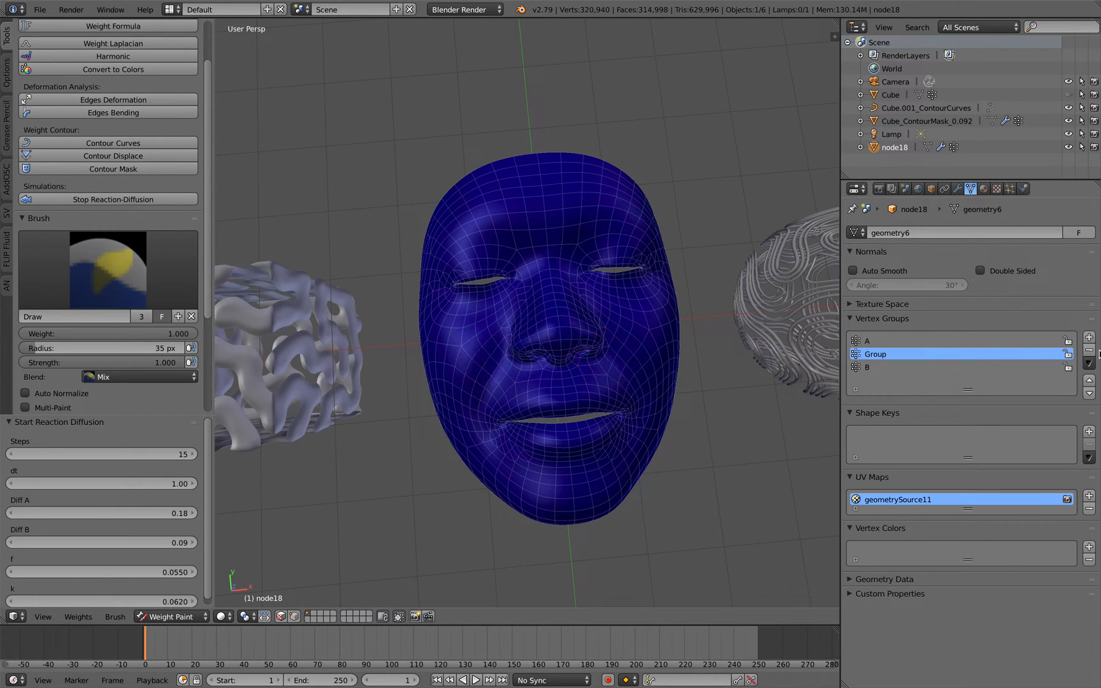
pyautogui.click(1089, 352)
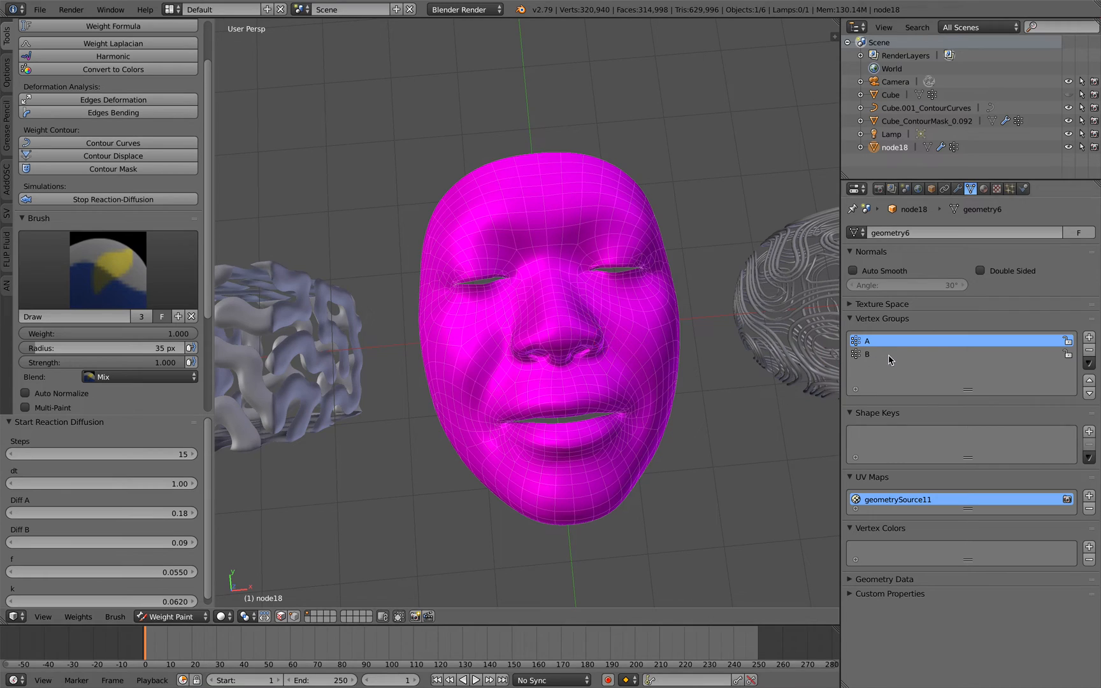
pyautogui.click(869, 355)
# Paint more test strokes, set Steps to 10, rewind to frame 1 and remove the vertex groups
pyautogui.moveTo(666, 314)
pyautogui.mouseDown()
pyautogui.moveTo(633, 448)
pyautogui.moveTo(534, 469)
pyautogui.moveTo(517, 378)
pyautogui.moveTo(526, 439)
pyautogui.moveTo(431, 391)
pyautogui.moveTo(431, 310)
pyautogui.moveTo(521, 297)
pyautogui.moveTo(484, 207)
pyautogui.moveTo(482, 241)
pyautogui.moveTo(559, 172)
pyautogui.moveTo(619, 199)
pyautogui.moveTo(538, 198)
pyautogui.moveTo(520, 184)
pyautogui.mouseUp()
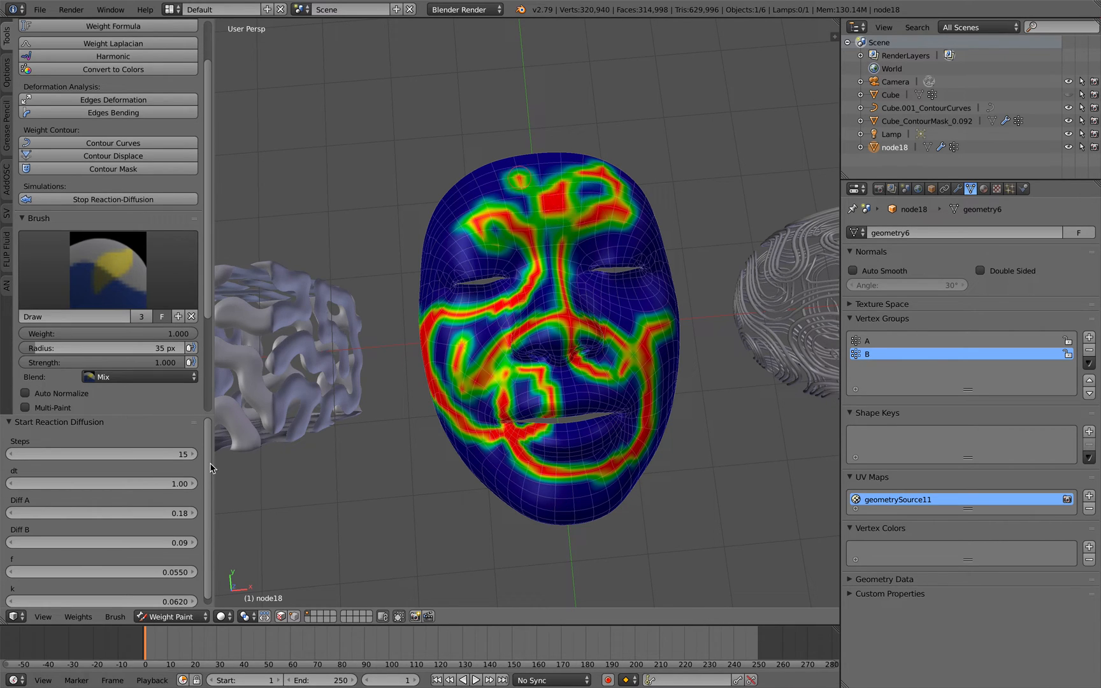
pyautogui.moveTo(189, 455); pyautogui.dragTo(11, 457)
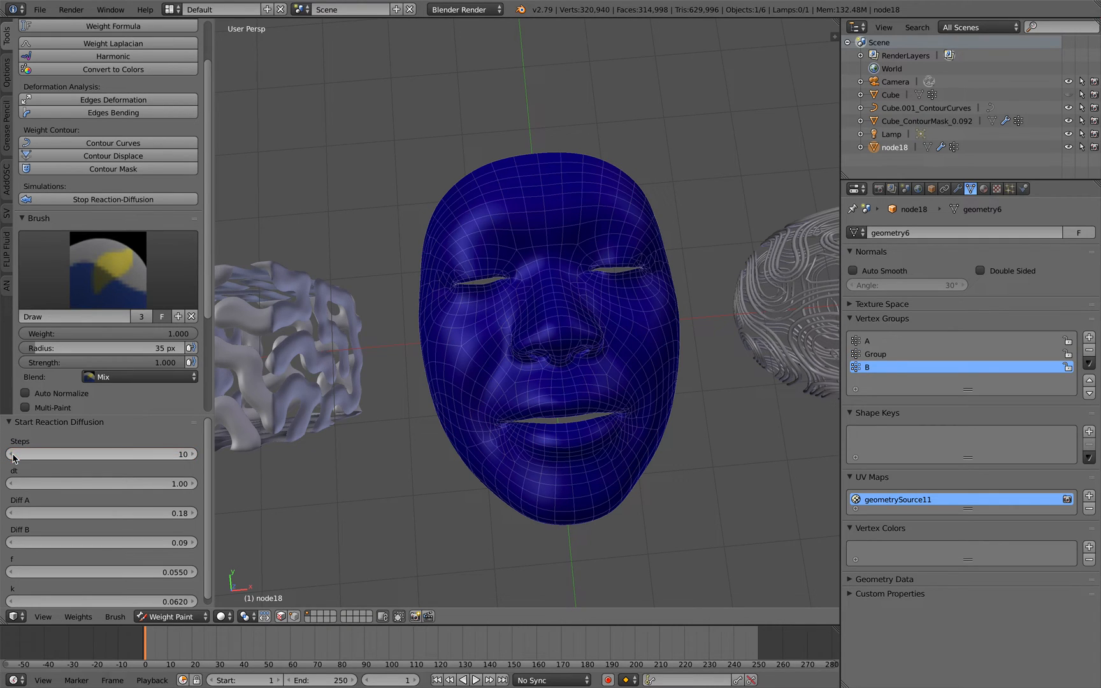
pyautogui.click(437, 681)
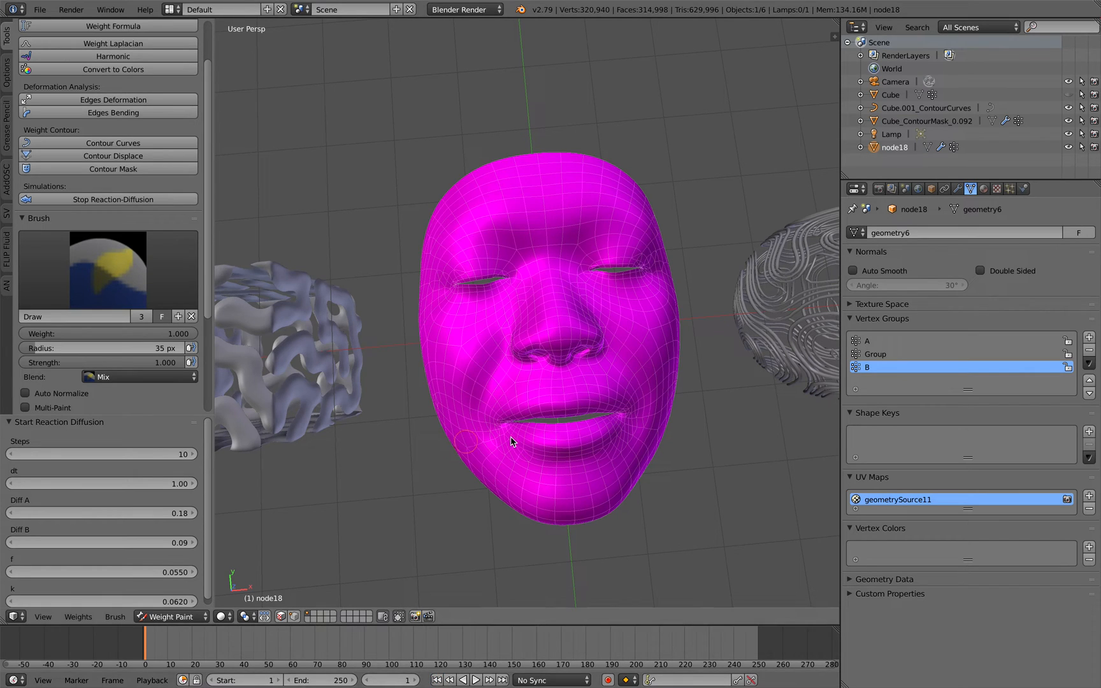
pyautogui.click(1089, 352)
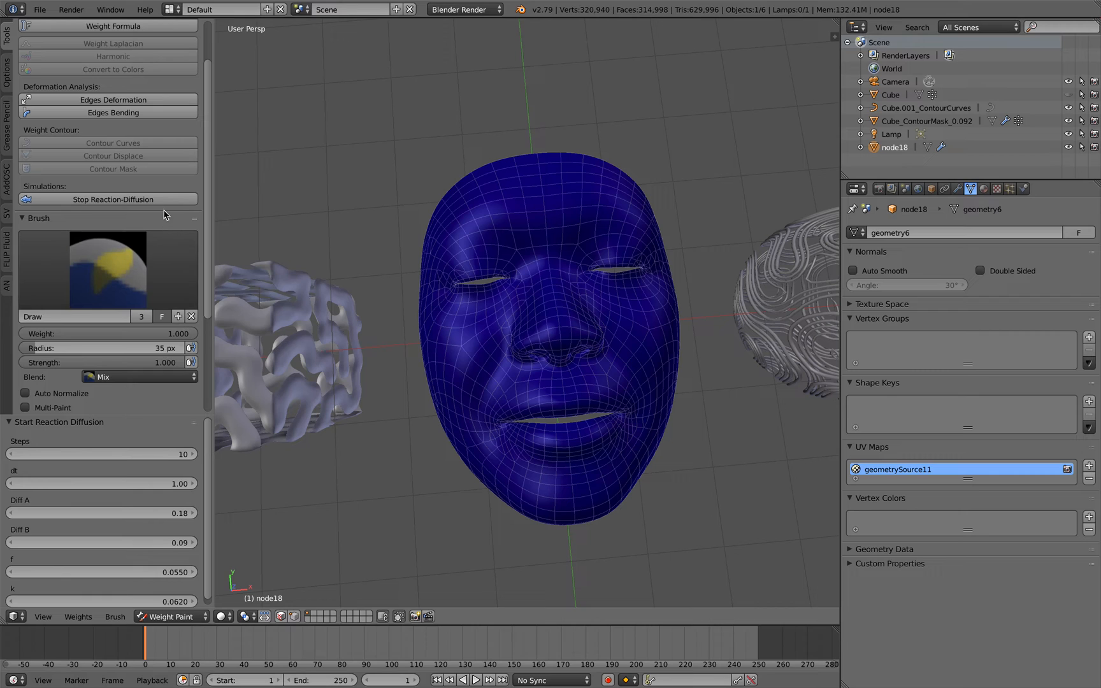
# Stop the simulation, clear the leftover vertex group and start a fresh Reaction-Diffusion
pyautogui.click(113, 199)
pyautogui.click(1089, 352)
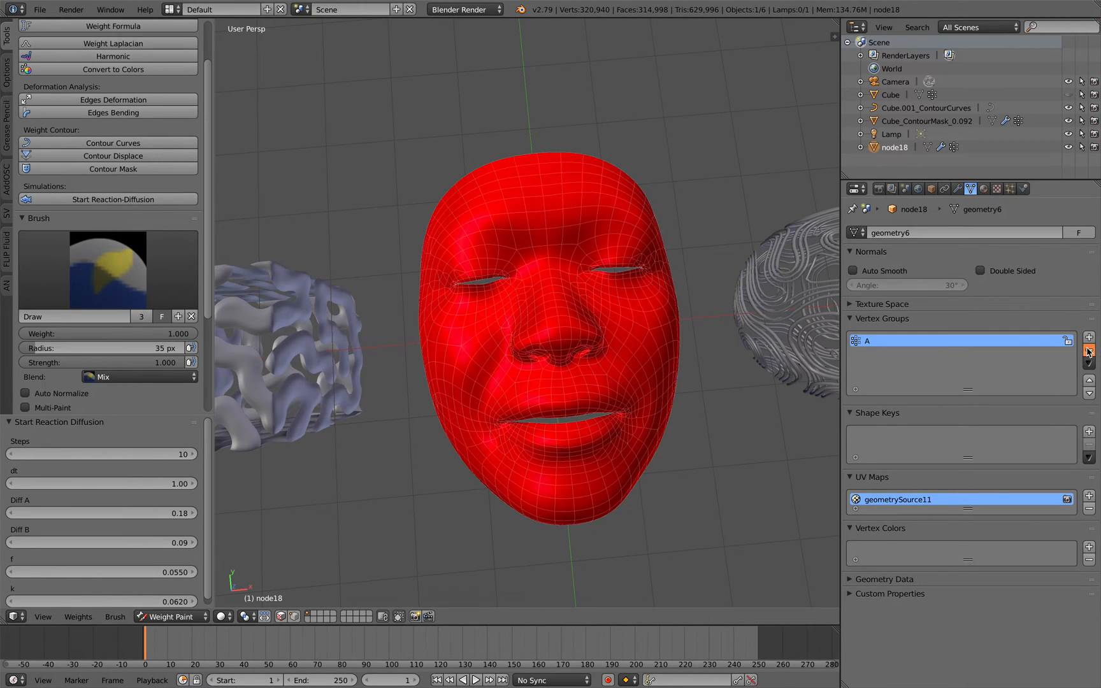
pyautogui.click(98, 198)
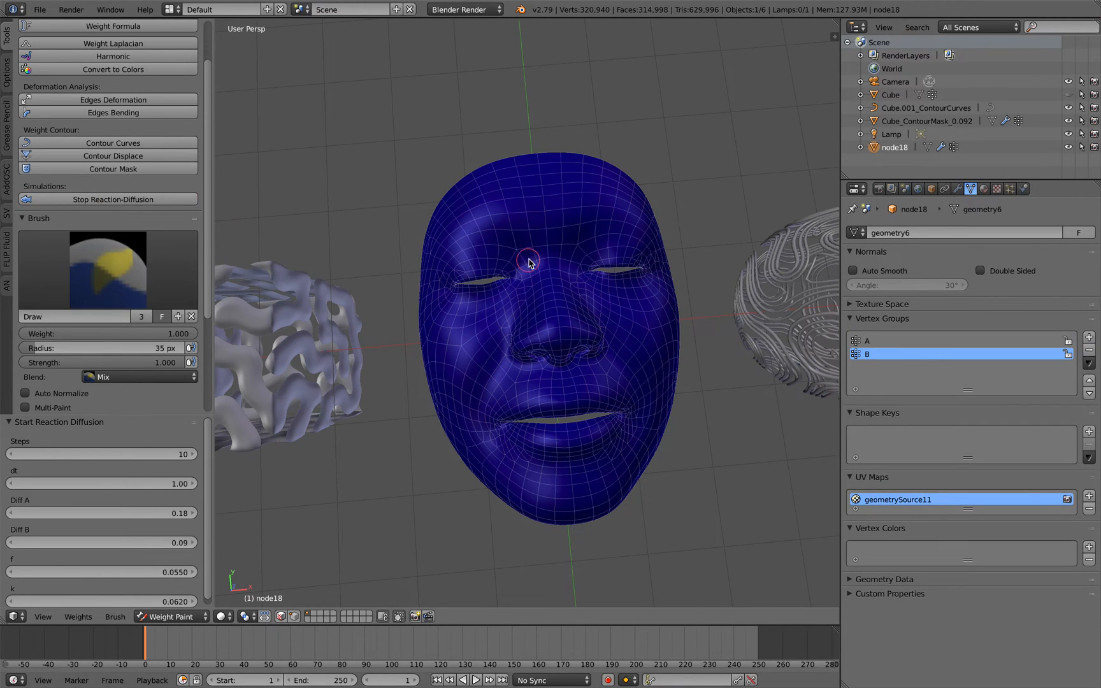
# Paint strokes down the forehead, around the jaw to the lips, looping the right eye and left cheek
pyautogui.moveTo(512, 207); pyautogui.dragTo(461, 272)
pyautogui.moveTo(460, 326)
pyautogui.mouseDown()
pyautogui.moveTo(460, 391)
pyautogui.moveTo(490, 452)
pyautogui.moveTo(550, 469)
pyautogui.moveTo(550, 259)
pyautogui.moveTo(624, 210)
pyautogui.moveTo(637, 344)
pyautogui.moveTo(497, 352)
pyautogui.moveTo(477, 405)
pyautogui.moveTo(551, 460)
pyautogui.moveTo(619, 403)
pyautogui.mouseUp()
pyautogui.moveTo(581, 271)
pyautogui.mouseDown()
pyautogui.moveTo(632, 245)
pyautogui.moveTo(636, 301)
pyautogui.mouseUp()
pyautogui.moveTo(637, 301); pyautogui.dragTo(593, 265)
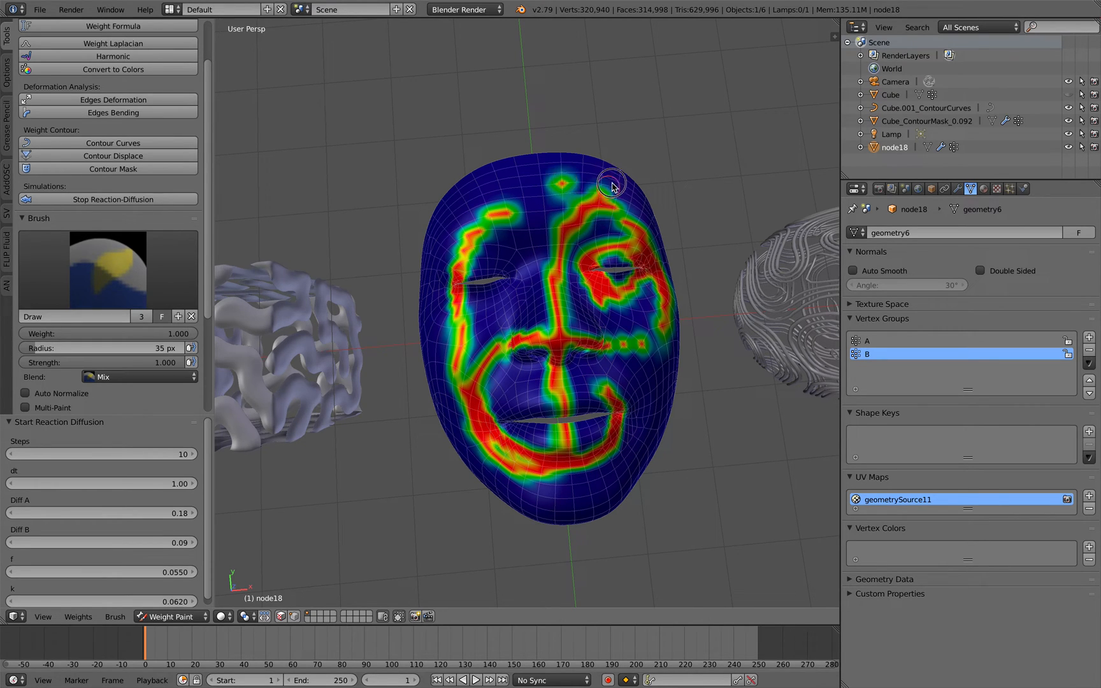
pyautogui.moveTo(612, 186)
pyautogui.mouseDown()
pyautogui.moveTo(426, 245)
pyautogui.moveTo(447, 336)
pyautogui.mouseUp()
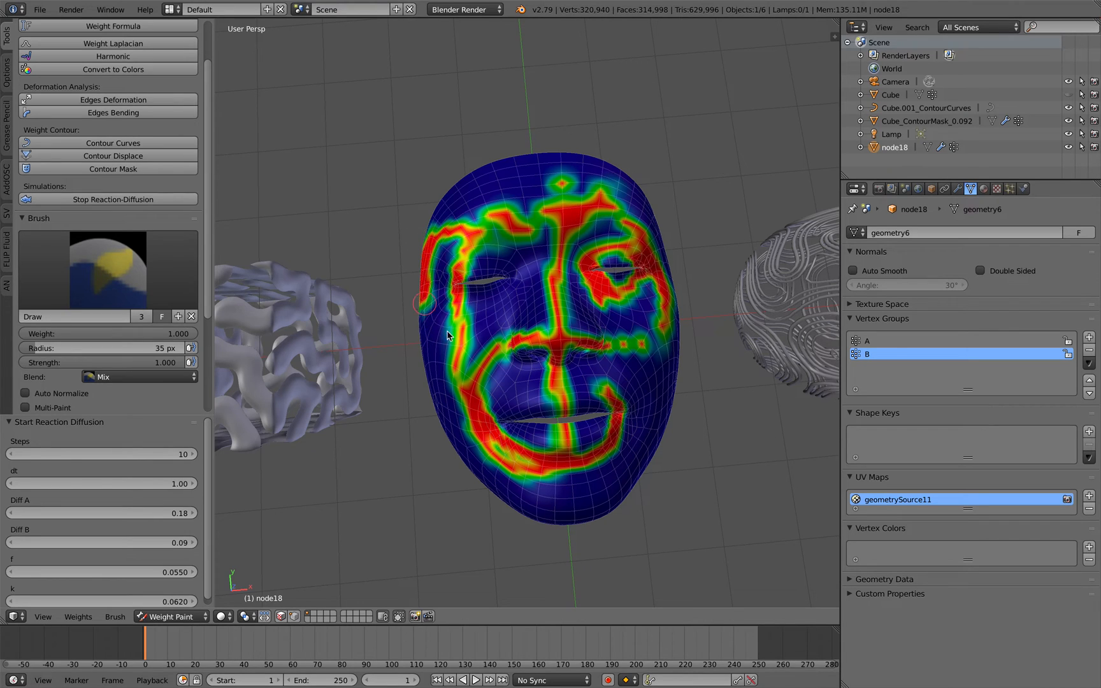
# Play the simulation while adding weight on the cheeks, nose, chin and forehead, then leave Weight Paint
pyautogui.click(475, 681)
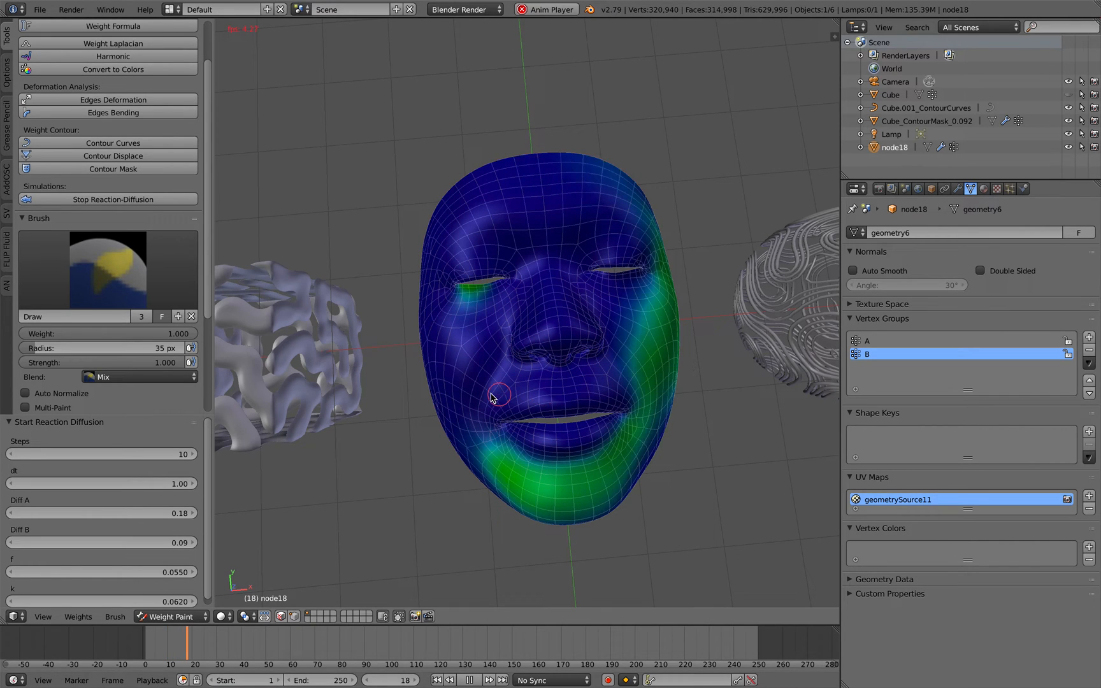
pyautogui.moveTo(476, 385)
pyautogui.mouseDown()
pyautogui.moveTo(525, 326)
pyautogui.moveTo(497, 216)
pyautogui.moveTo(572, 291)
pyautogui.mouseUp()
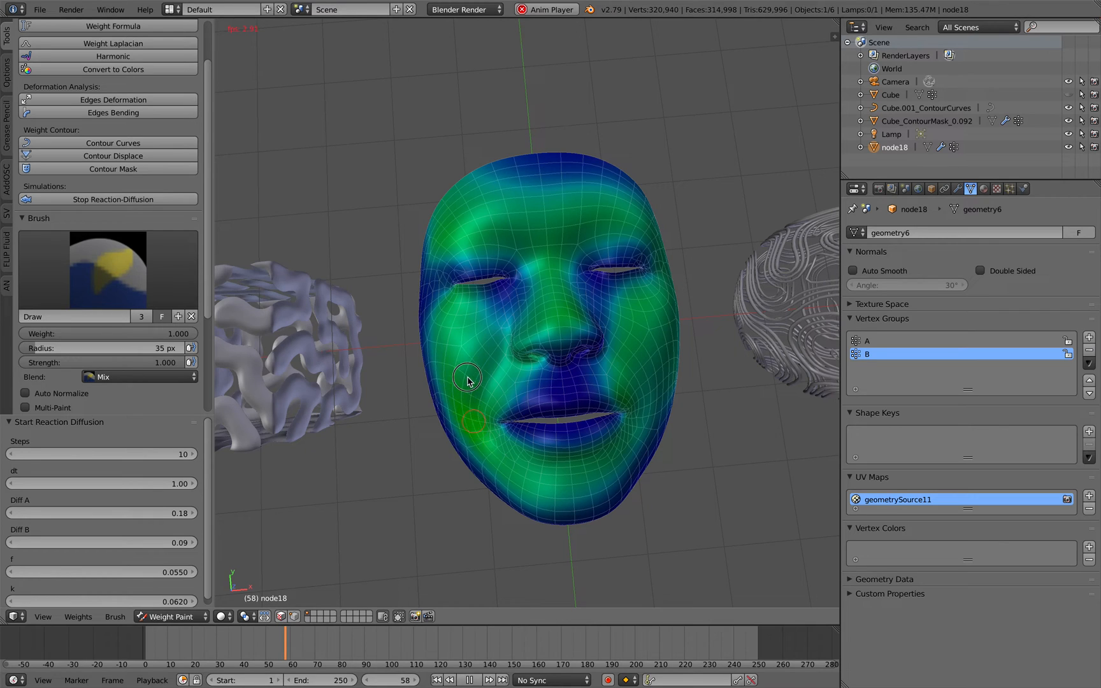
pyautogui.moveTo(555, 347); pyautogui.dragTo(652, 376)
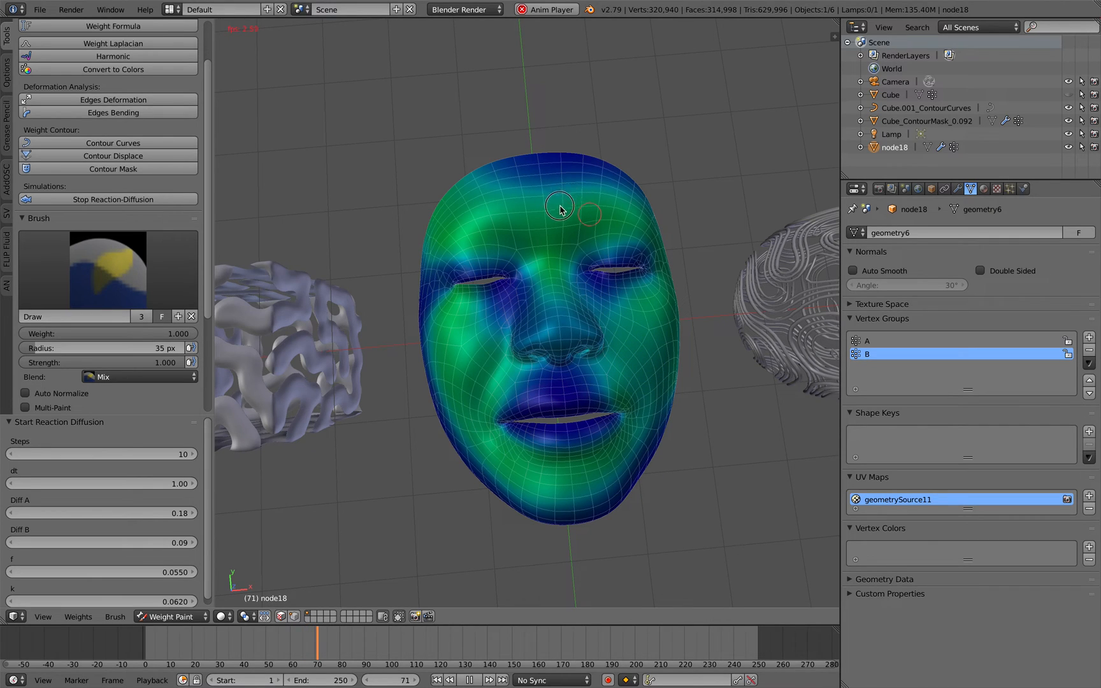
pyautogui.moveTo(555, 266)
pyautogui.mouseDown()
pyautogui.moveTo(555, 306)
pyautogui.moveTo(486, 402)
pyautogui.mouseUp()
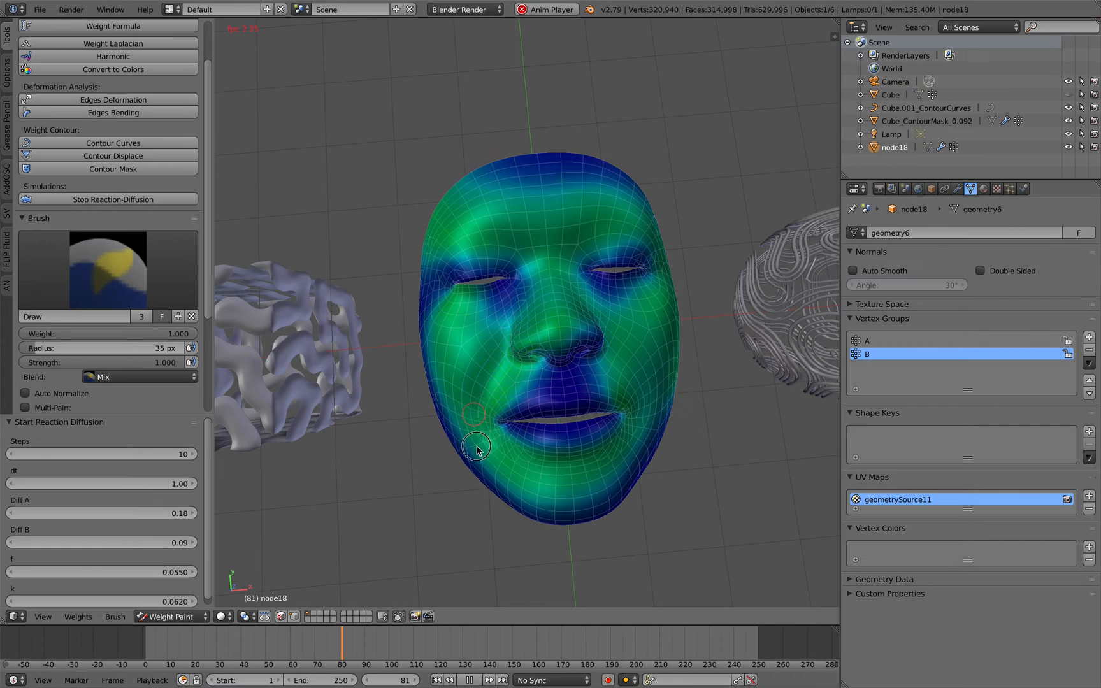
pyautogui.moveTo(553, 485); pyautogui.dragTo(603, 484)
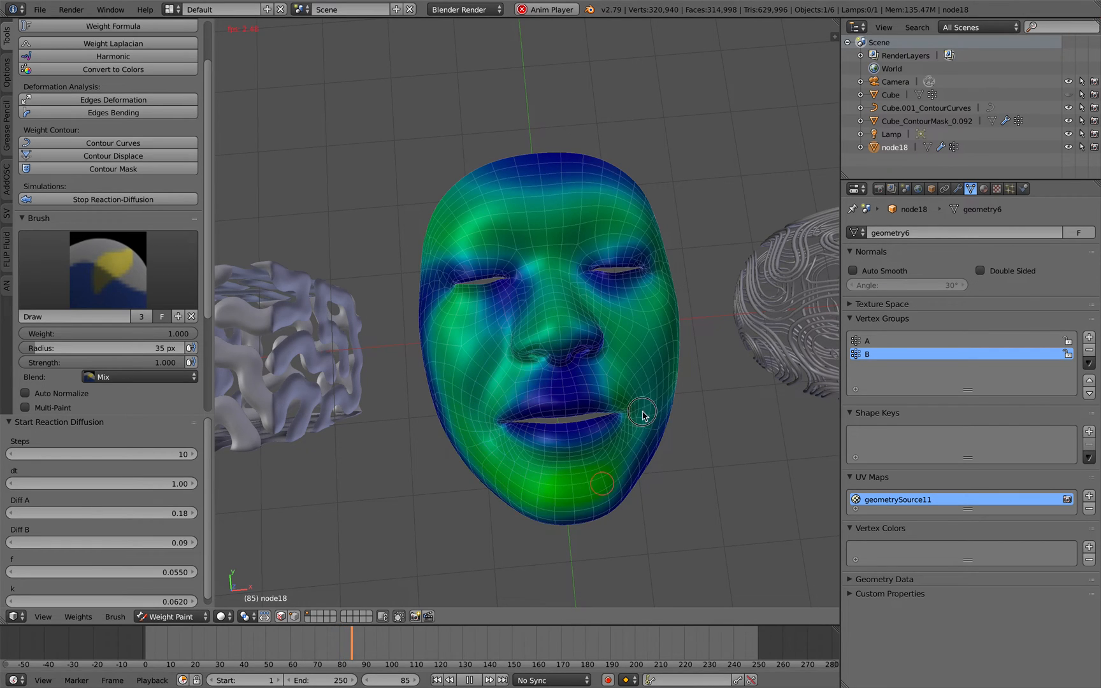
pyautogui.moveTo(602, 369); pyautogui.dragTo(560, 362)
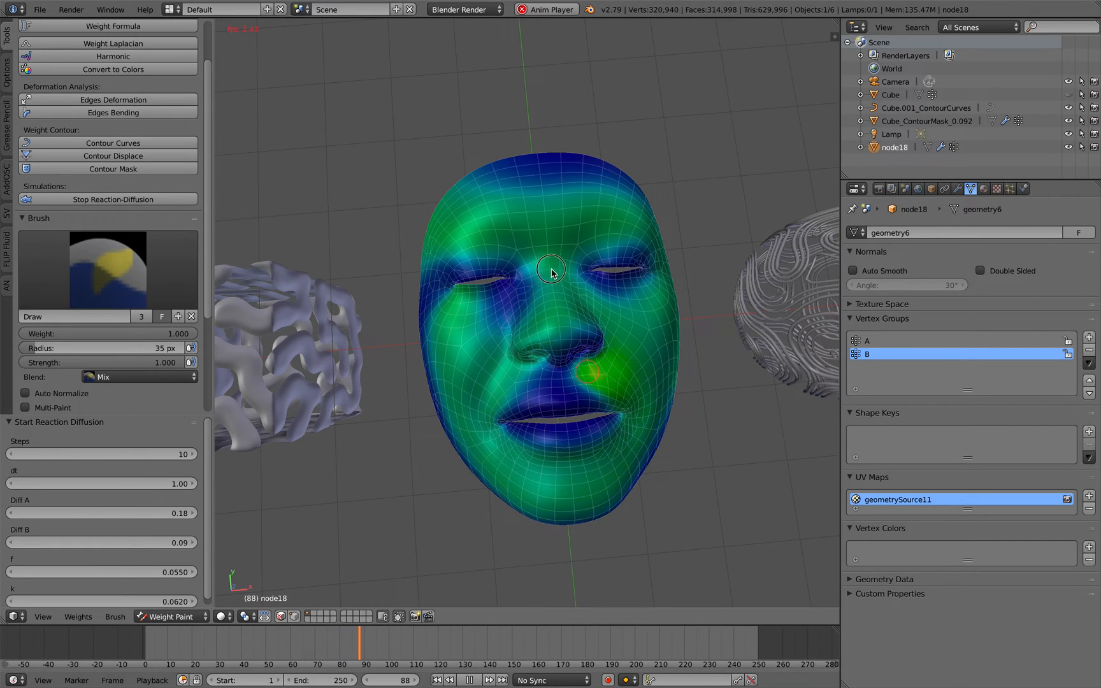
pyautogui.moveTo(557, 209); pyautogui.dragTo(585, 184)
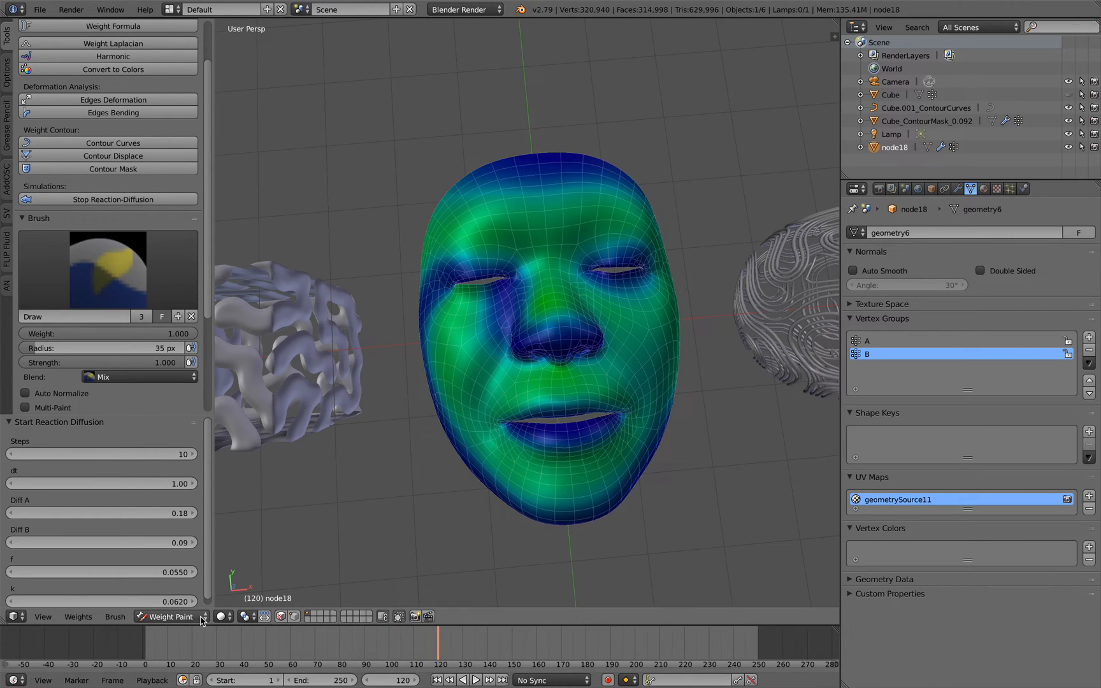
pyautogui.click(170, 616)
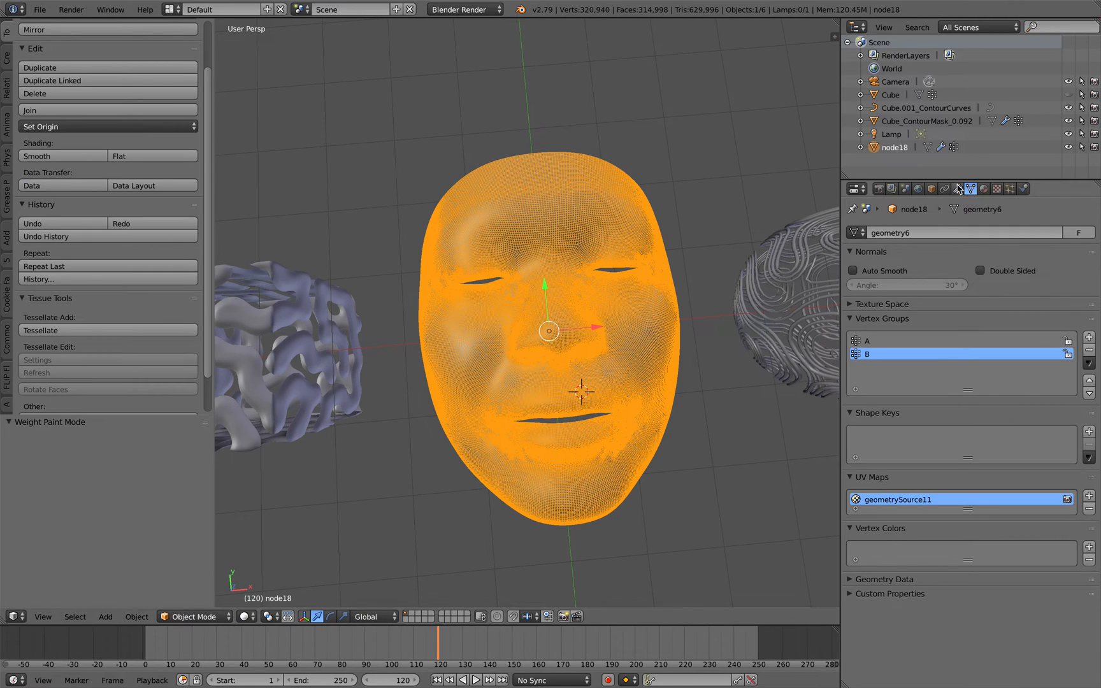
# Apply the Subsurf modifier to node18 and return to Weight Paint mode
pyautogui.click(960, 189)
pyautogui.moveTo(828, 267); pyautogui.dragTo(697, 256, button='middle')
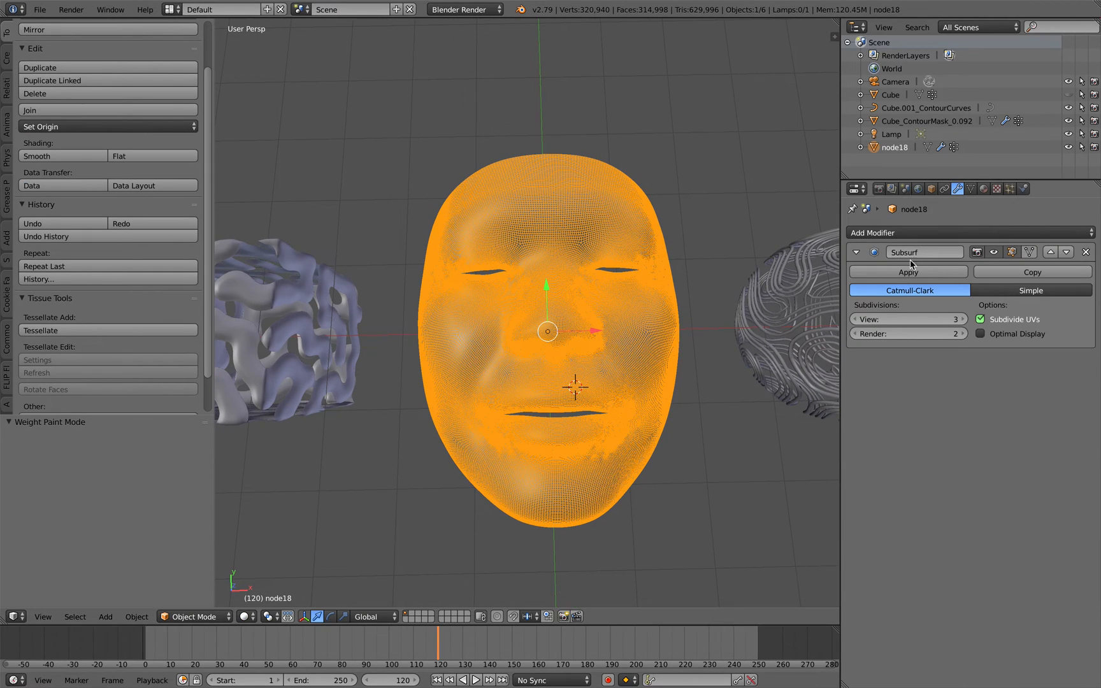
pyautogui.click(909, 272)
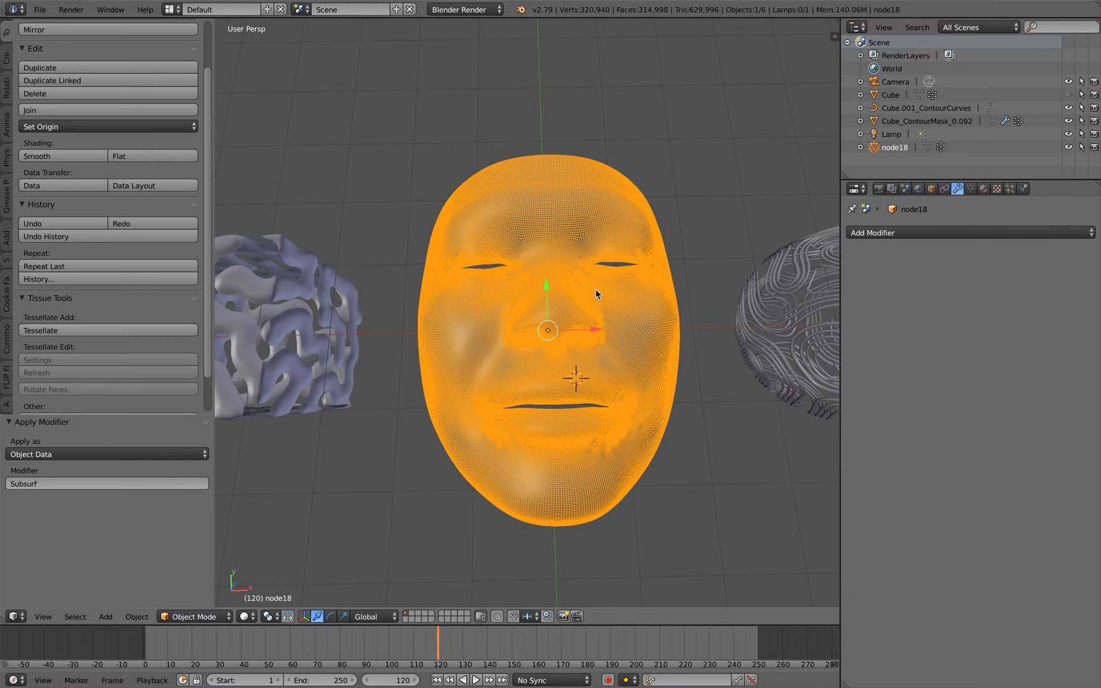
pyautogui.click(194, 616)
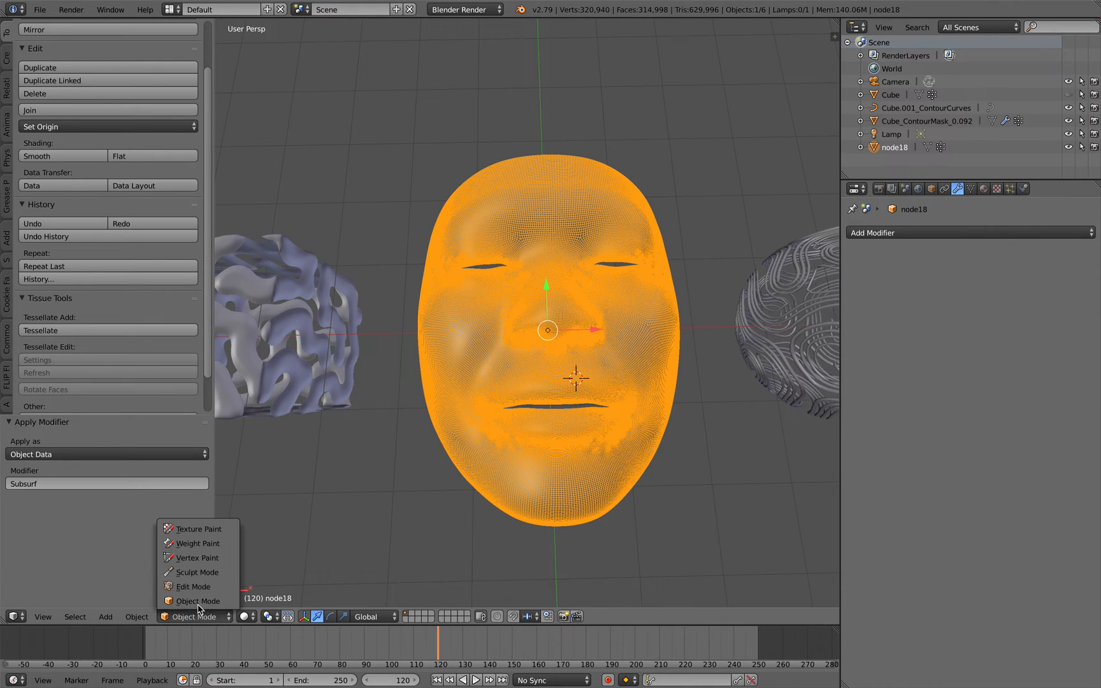
pyautogui.click(197, 544)
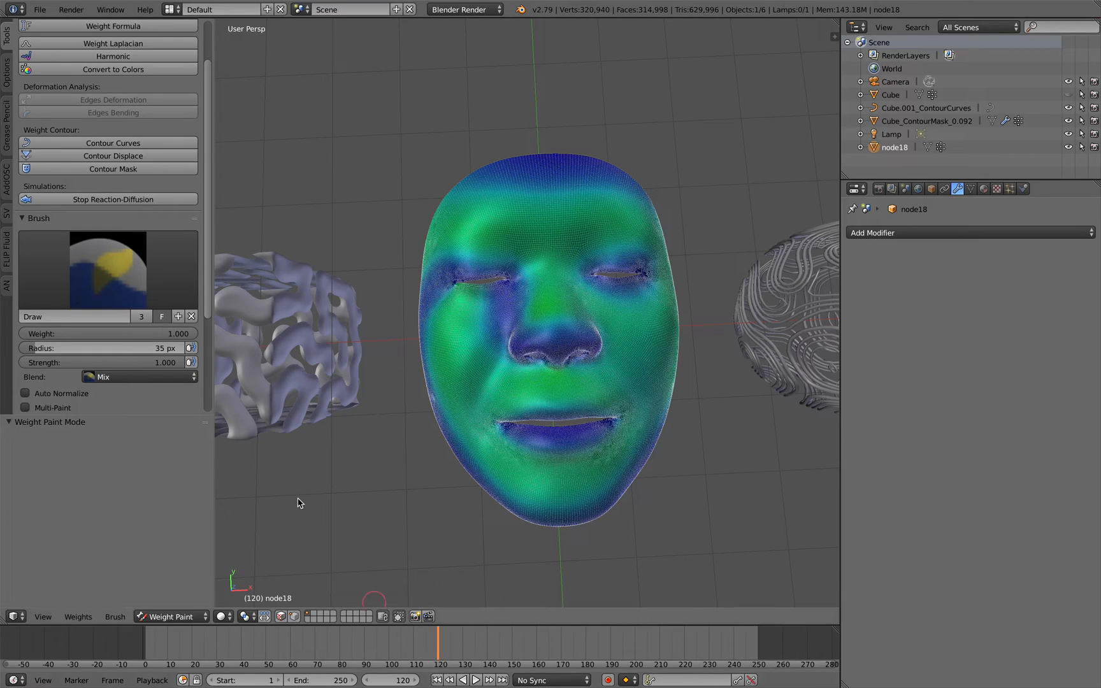
# Restart Reaction-Diffusion from frame 1 and play the simulation on the denser face mesh
pyautogui.click(113, 198)
pyautogui.hotkey('shift', 'Left')
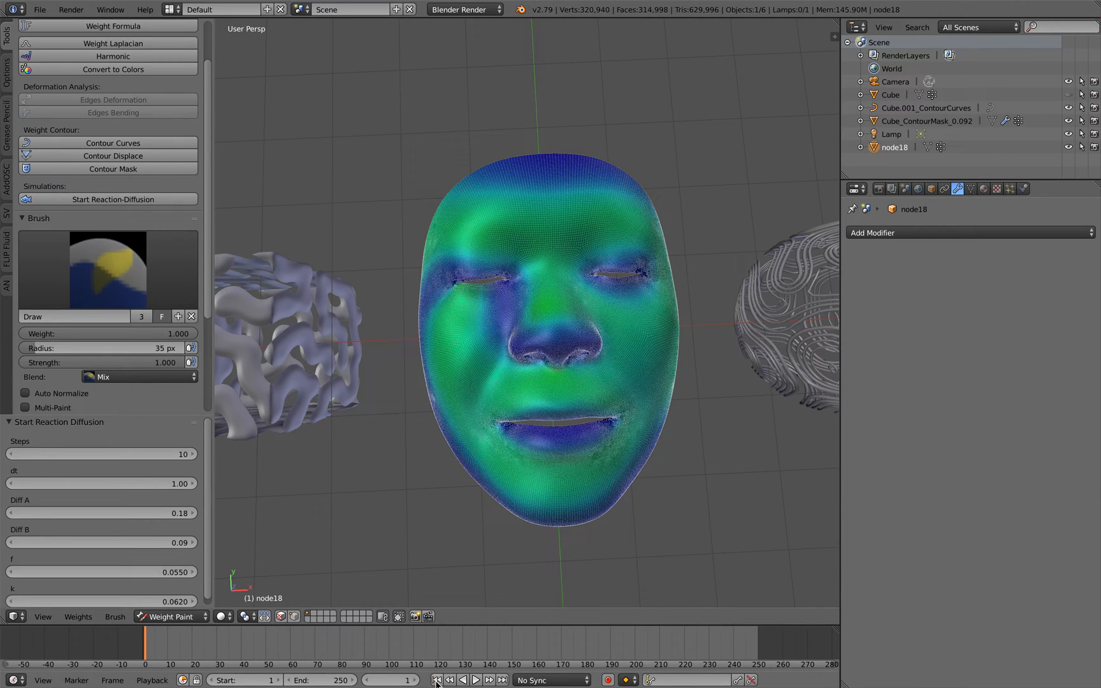
pyautogui.click(116, 200)
pyautogui.click(474, 681)
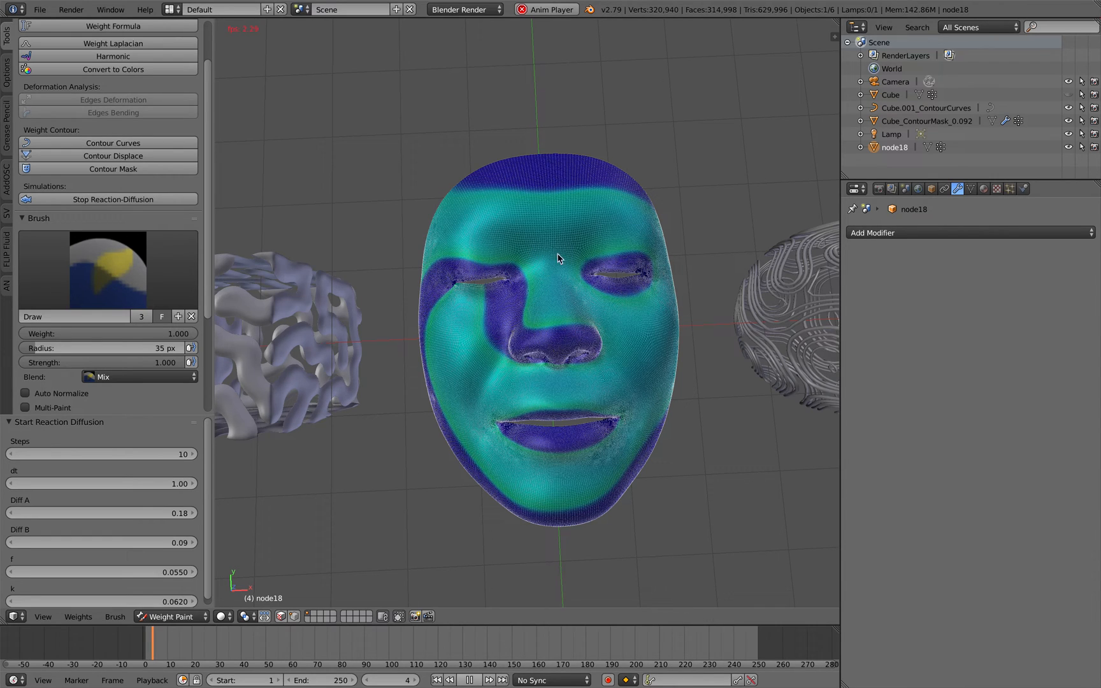
# Pause once thin green contours form, step a few frames, then stop playback
pyautogui.click(473, 681)
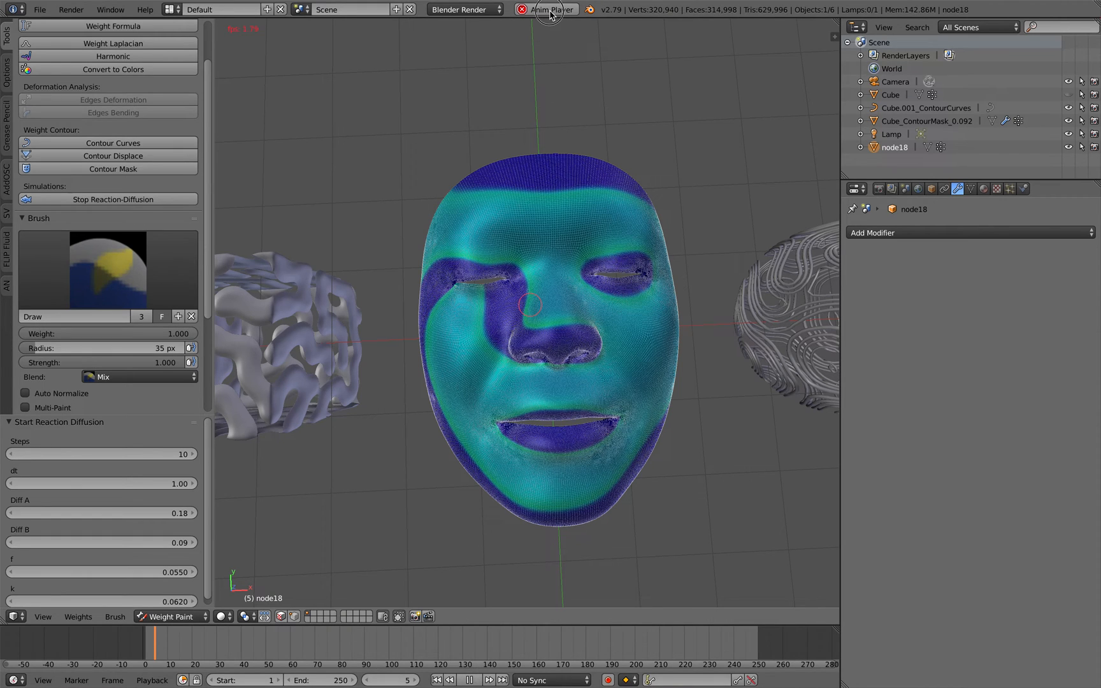
pyautogui.click(551, 9)
pyautogui.click(552, 10)
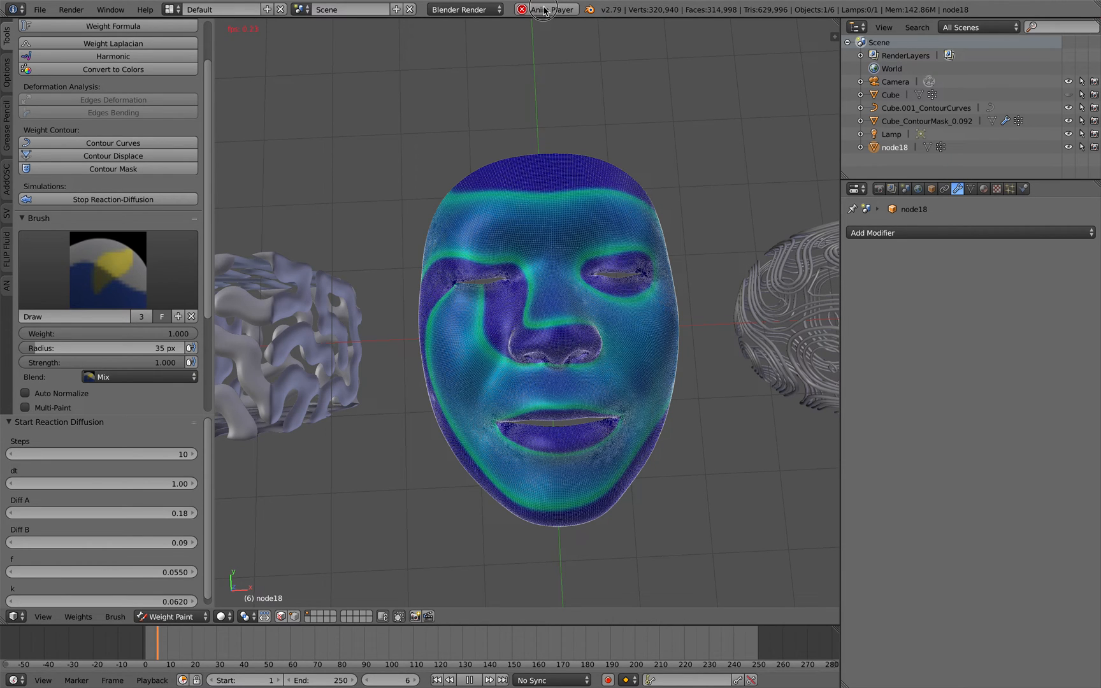
pyautogui.click(549, 12)
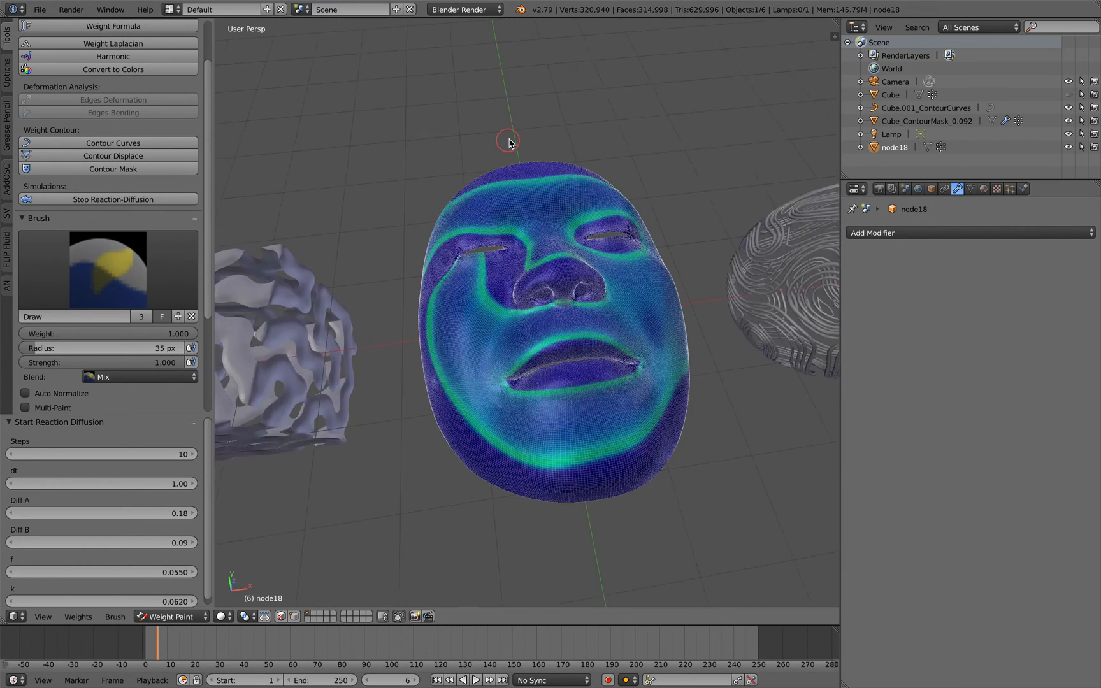
# Inspect the face from below and toggle it through Object mode back into Weight Paint
pyautogui.moveTo(507, 129)
pyautogui.mouseDown(button='middle')
pyautogui.moveTo(523, 495)
pyautogui.moveTo(516, 430)
pyautogui.mouseUp(button='middle')
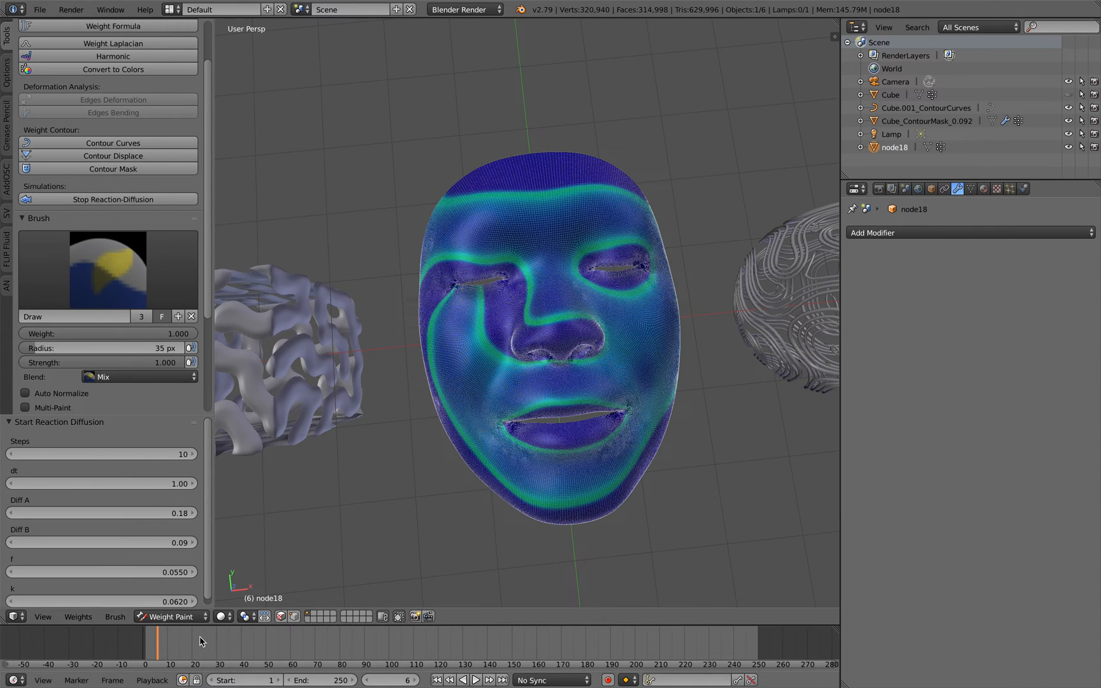
pyautogui.click(176, 616)
pyautogui.click(186, 602)
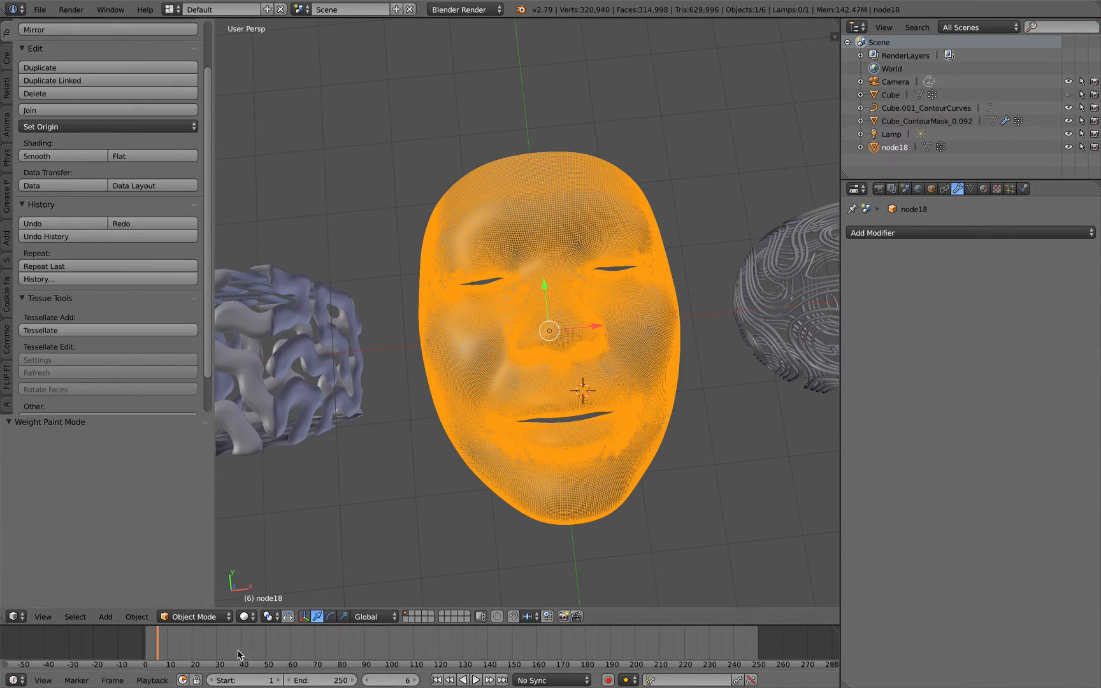
pyautogui.click(194, 615)
pyautogui.click(198, 544)
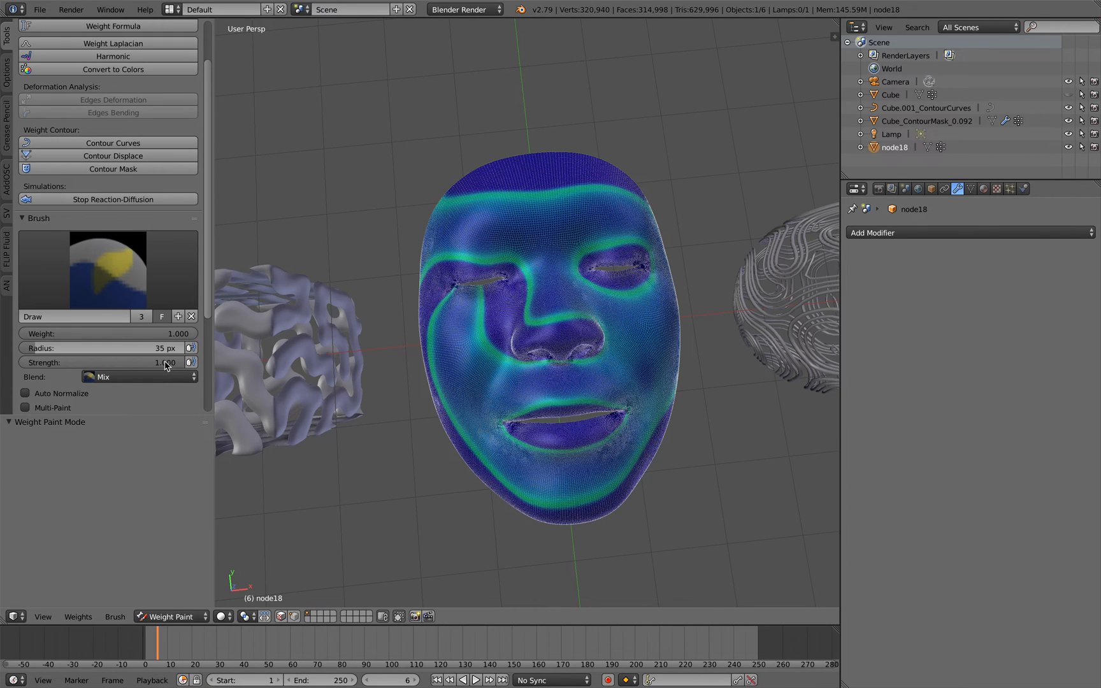
# Stop Reaction-Diffusion and bring up Contour Displace (iso 0.49–0.51, 2 cuts)
pyautogui.click(113, 200)
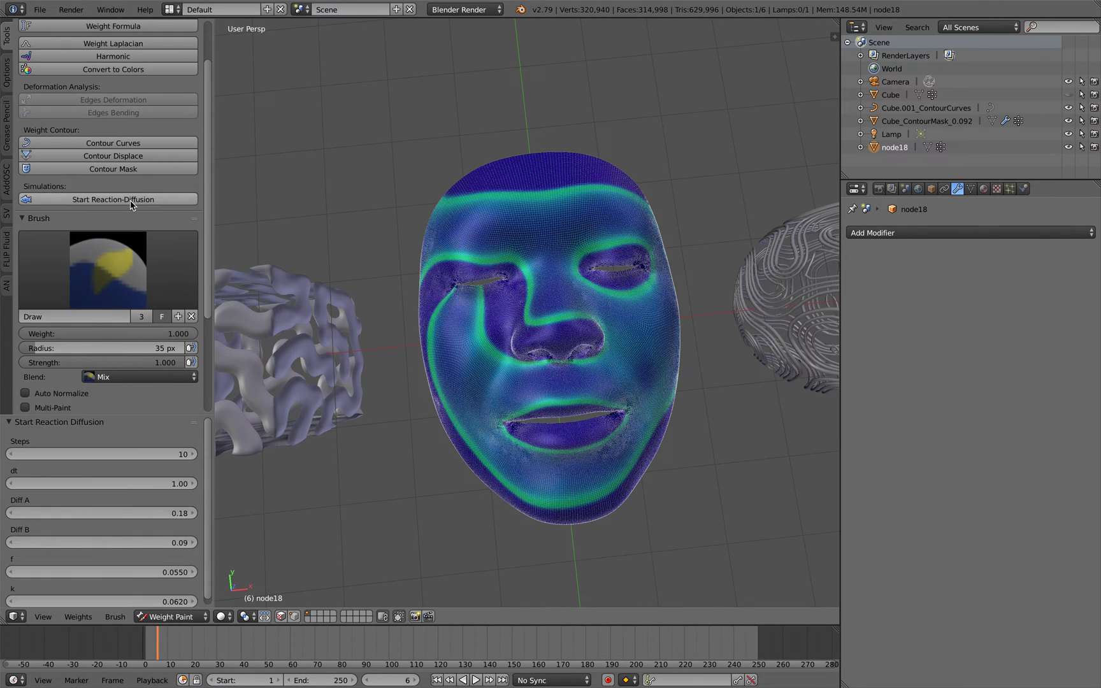
pyautogui.click(138, 158)
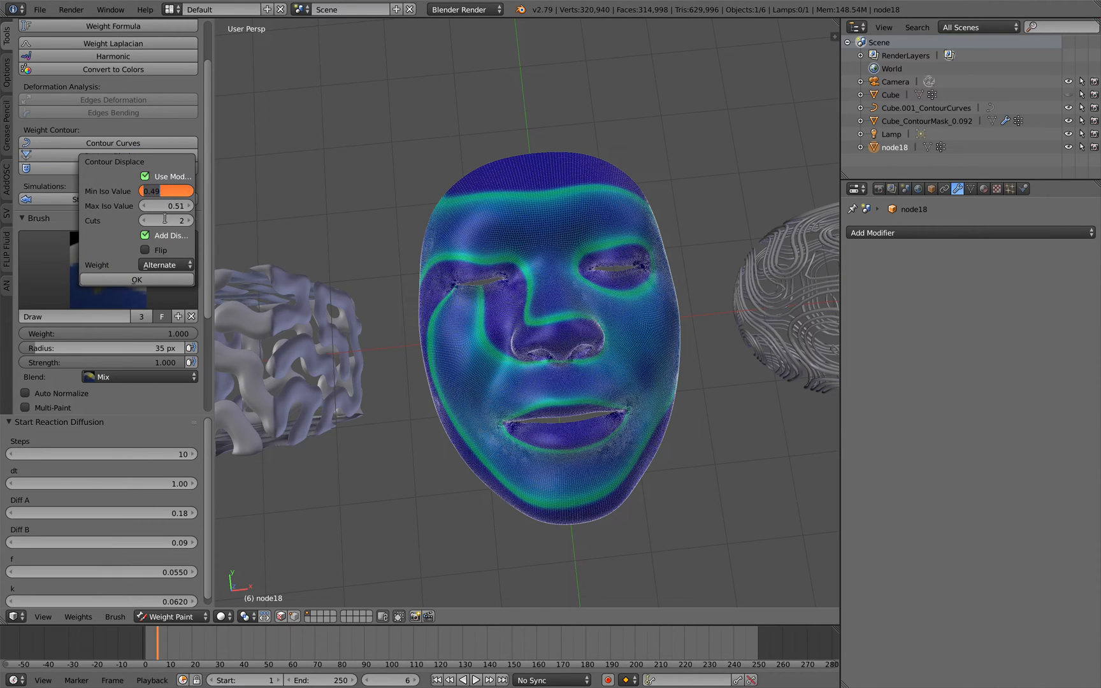
# Create the node18_ContourDisp copy and try Displace strengths 0.1 then 0.02 from front view
pyautogui.click(168, 283)
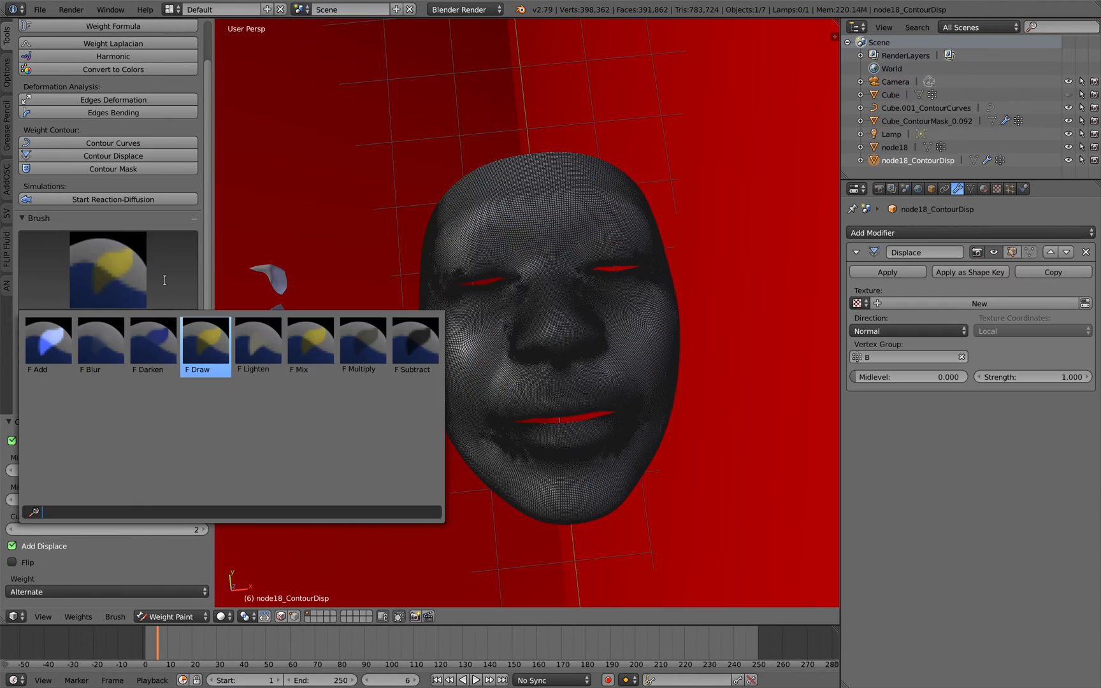
pyautogui.click(338, 292)
pyautogui.scroll(-10, 464, 344)
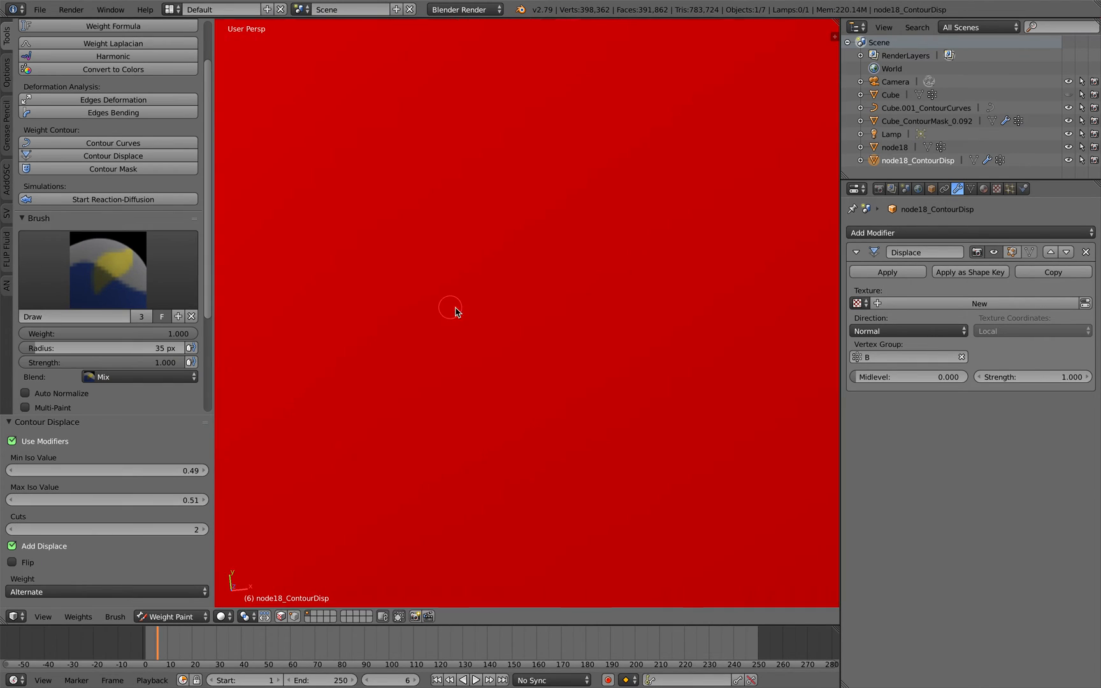
pyautogui.scroll(3, 650, 331)
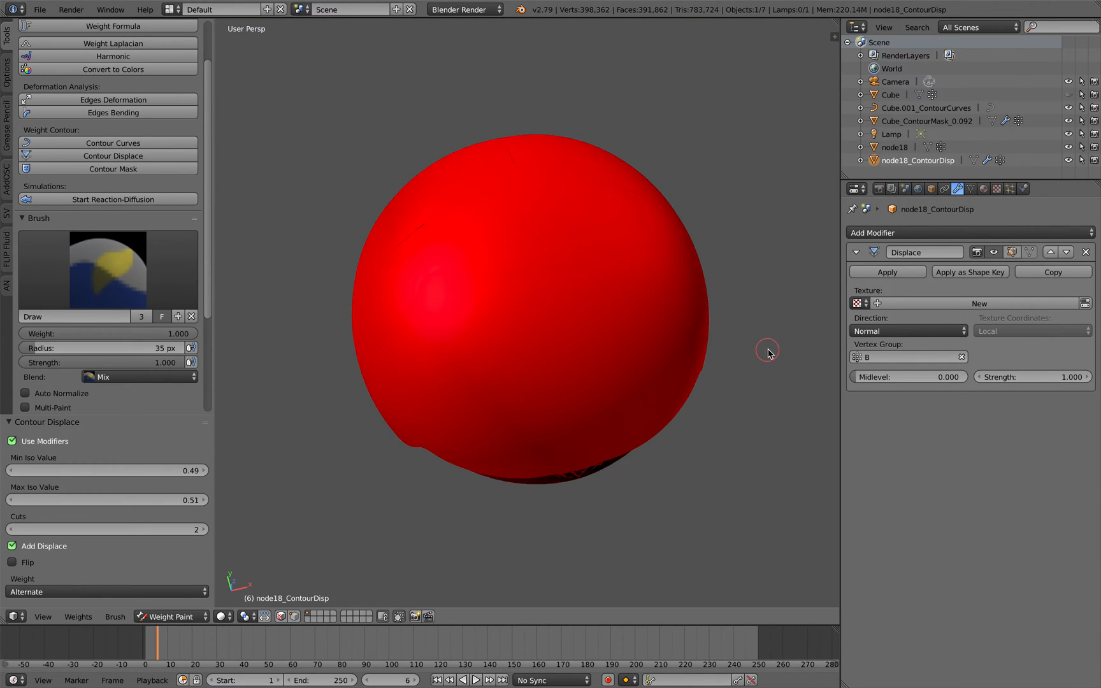
pyautogui.doubleClick(1032, 377)
pyautogui.write('.1')
pyautogui.press('Return')
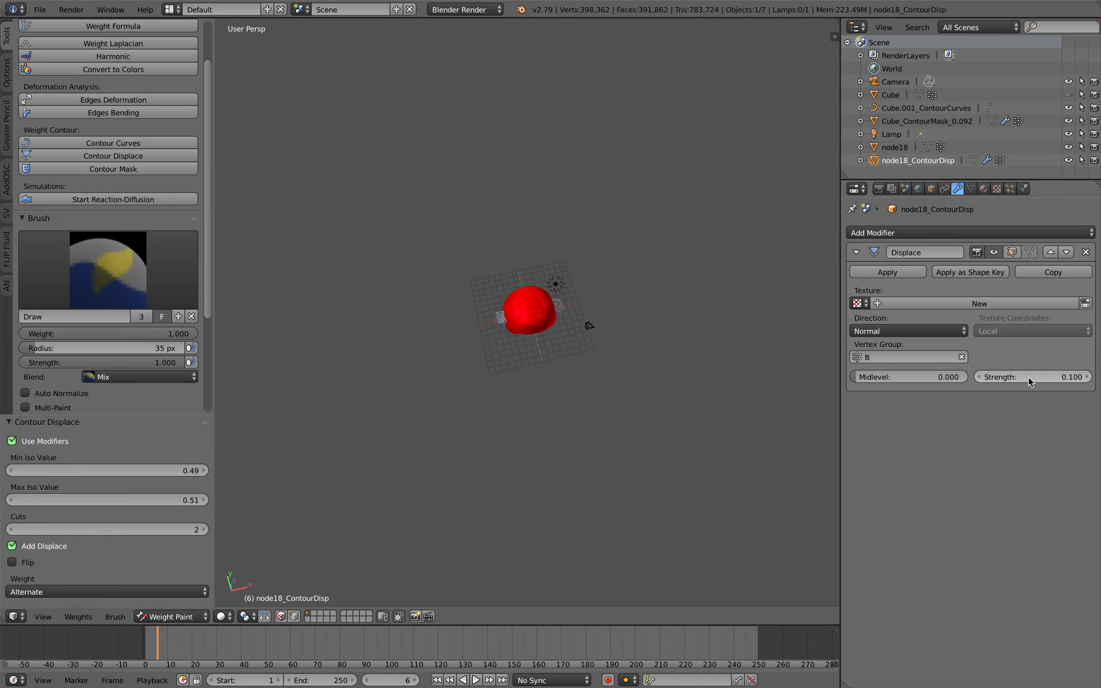
pyautogui.moveTo(1063, 380); pyautogui.dragTo(1032, 379)
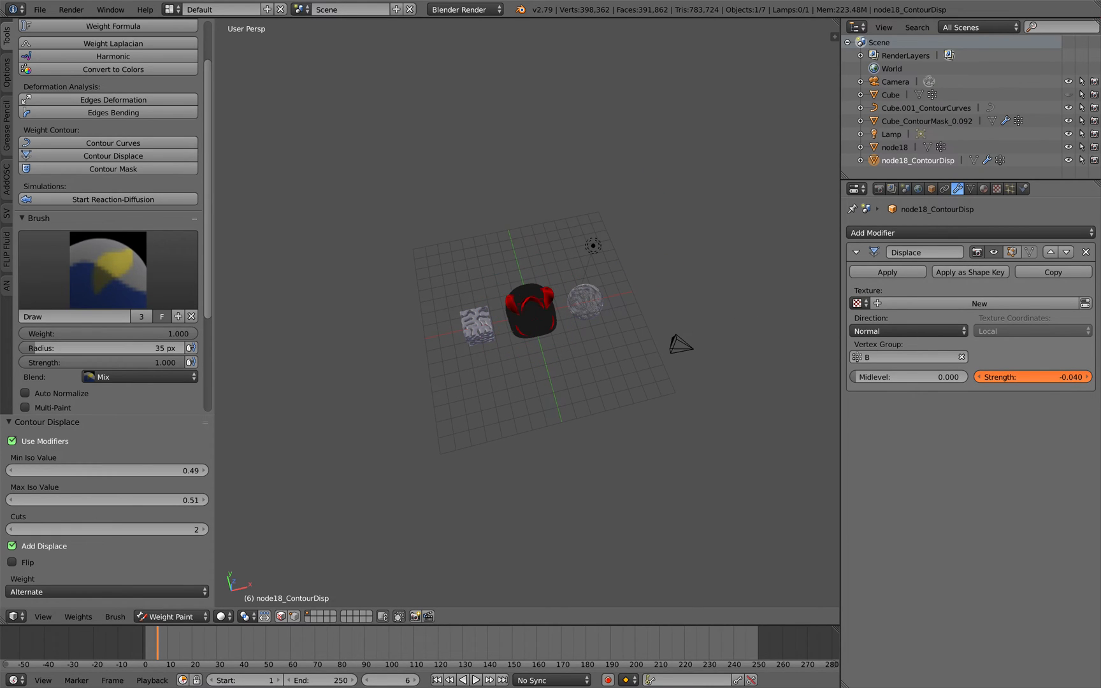
pyautogui.press('KP_1')
pyautogui.scroll(3, 730, 381)
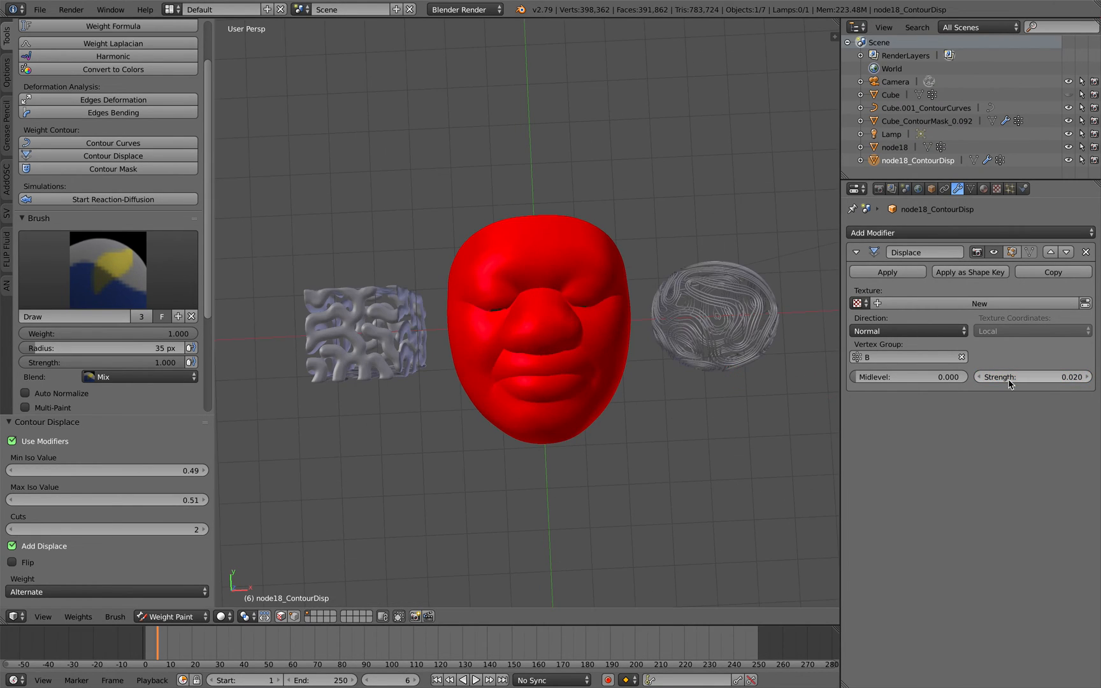
# Try negative and 0.08 strengths, drop to zero, and set the Displace vertex group to A
pyautogui.press('-')
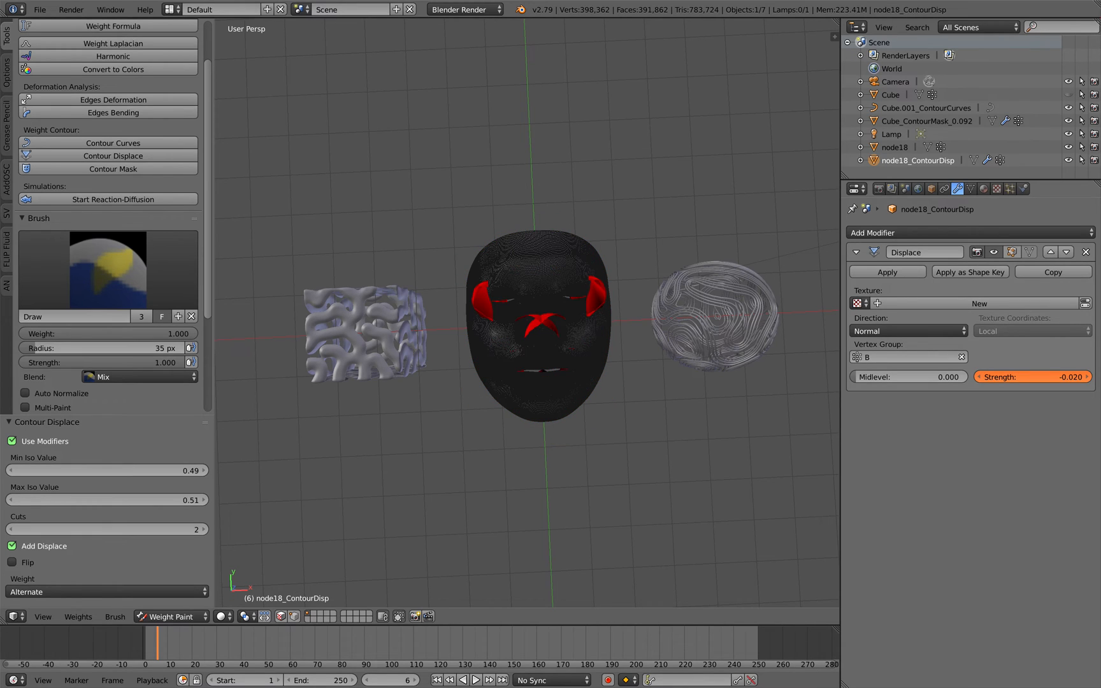
pyautogui.doubleClick(1032, 376)
pyautogui.write('0.08')
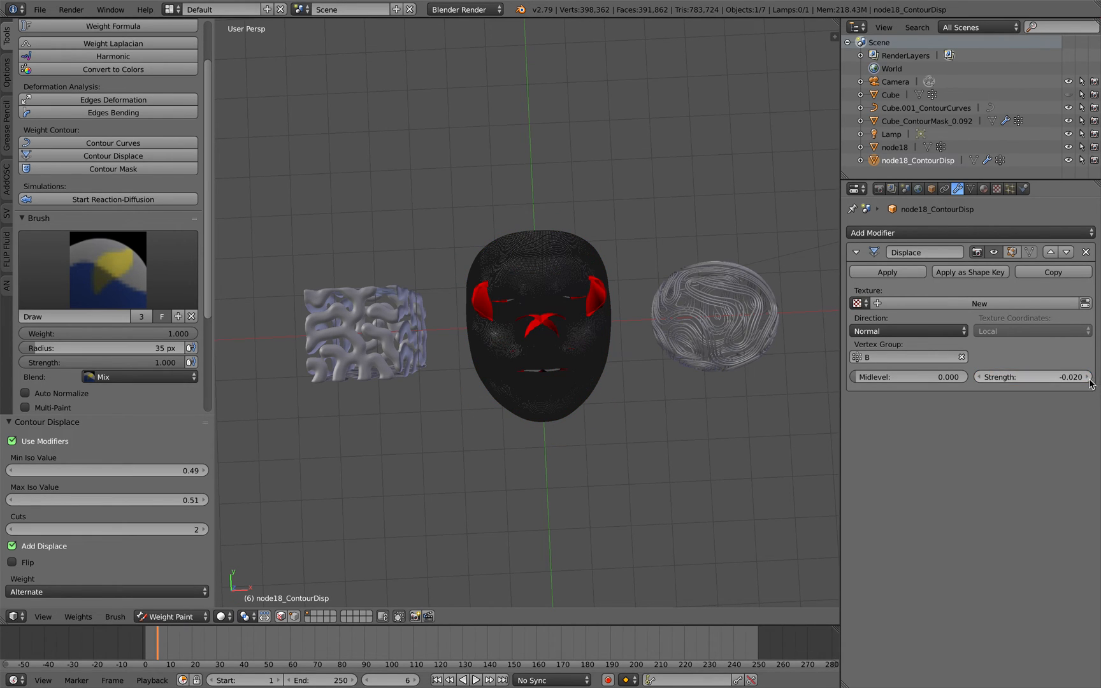
pyautogui.press('Return')
pyautogui.moveTo(1071, 377); pyautogui.dragTo(980, 376)
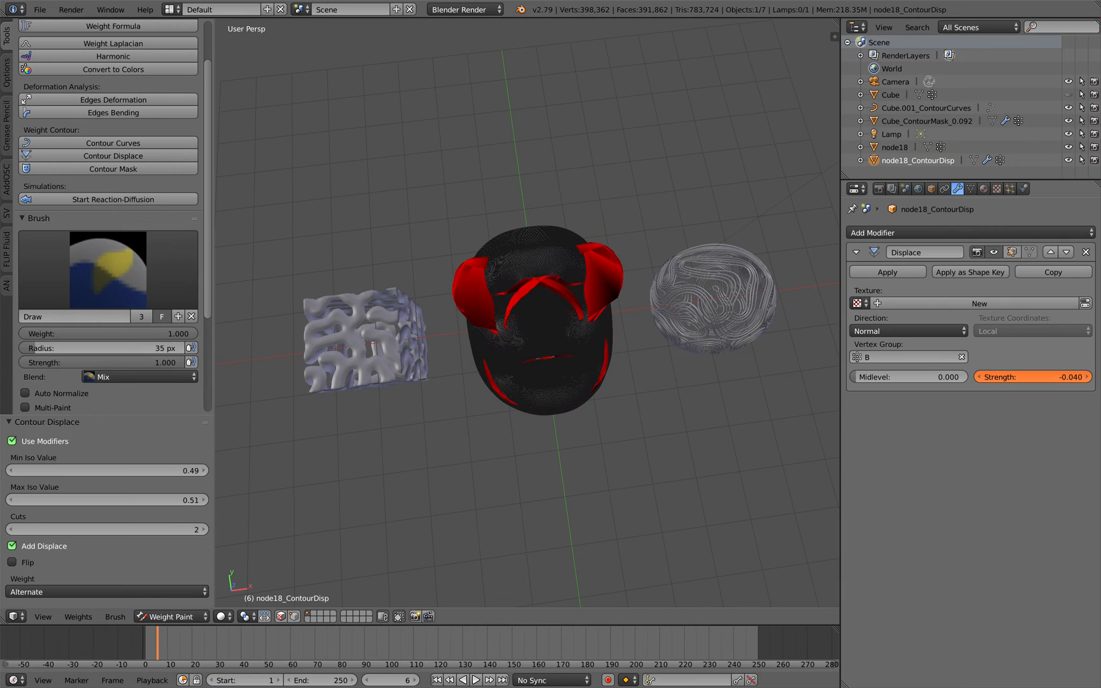
pyautogui.click(912, 357)
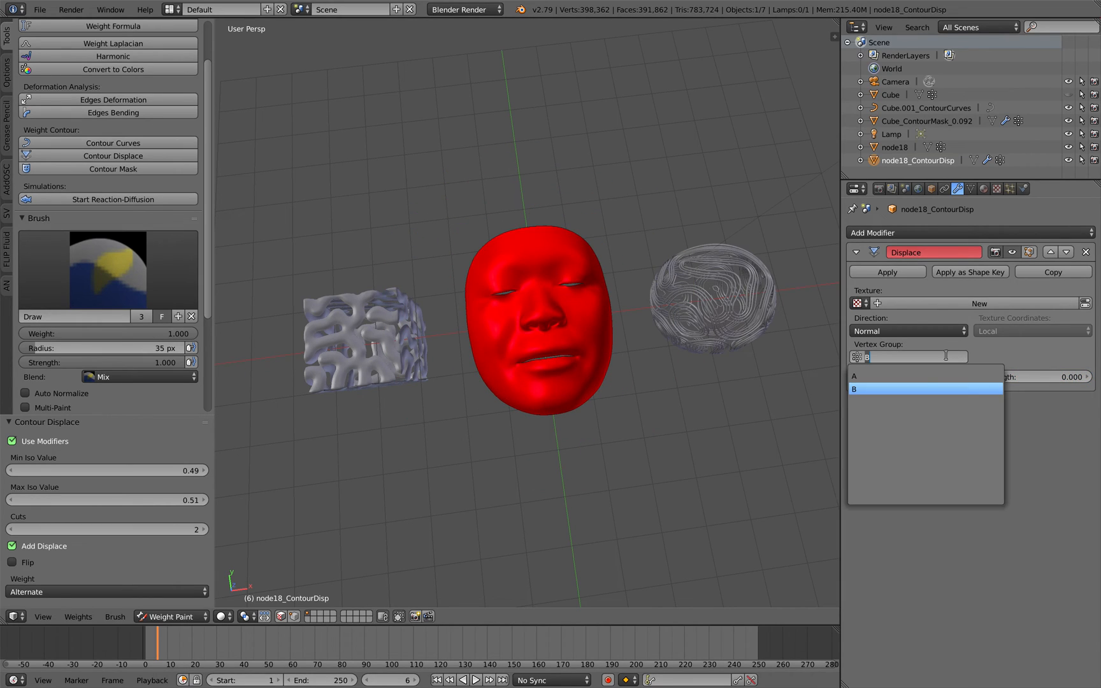
pyautogui.click(921, 375)
# Return to Object mode and delete the node18_ContourDisp copy
pyautogui.click(172, 616)
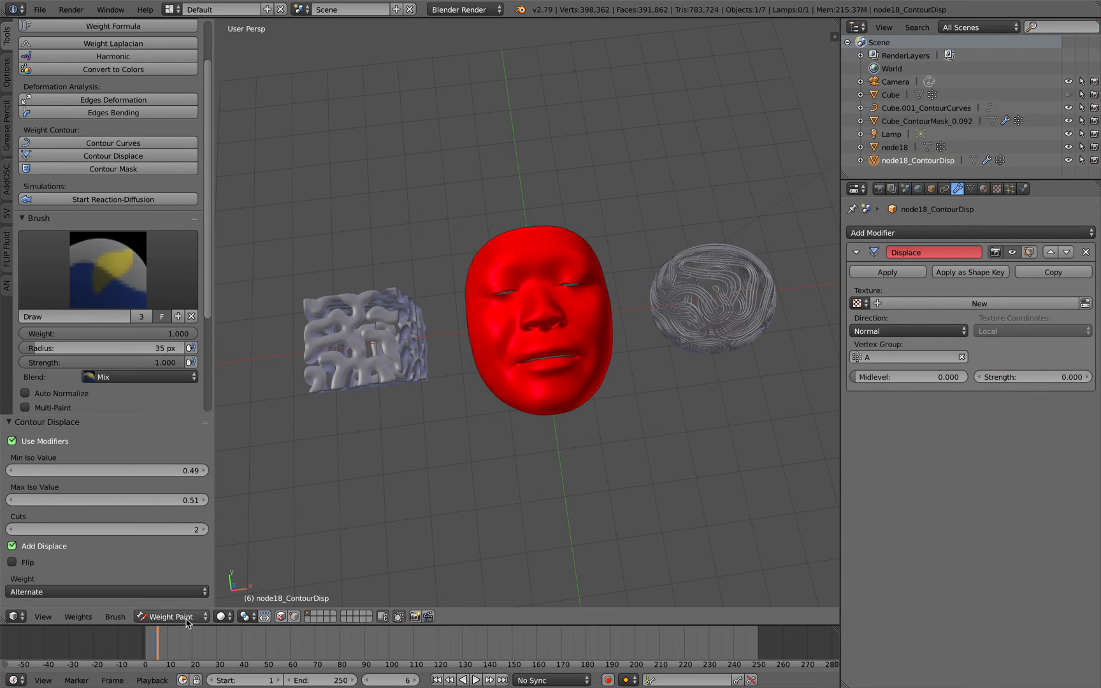
pyautogui.click(181, 541)
pyautogui.press('x')
pyautogui.click(495, 357)
# Delete node18 and open the recent file papa-face_003.blend
pyautogui.press('x')
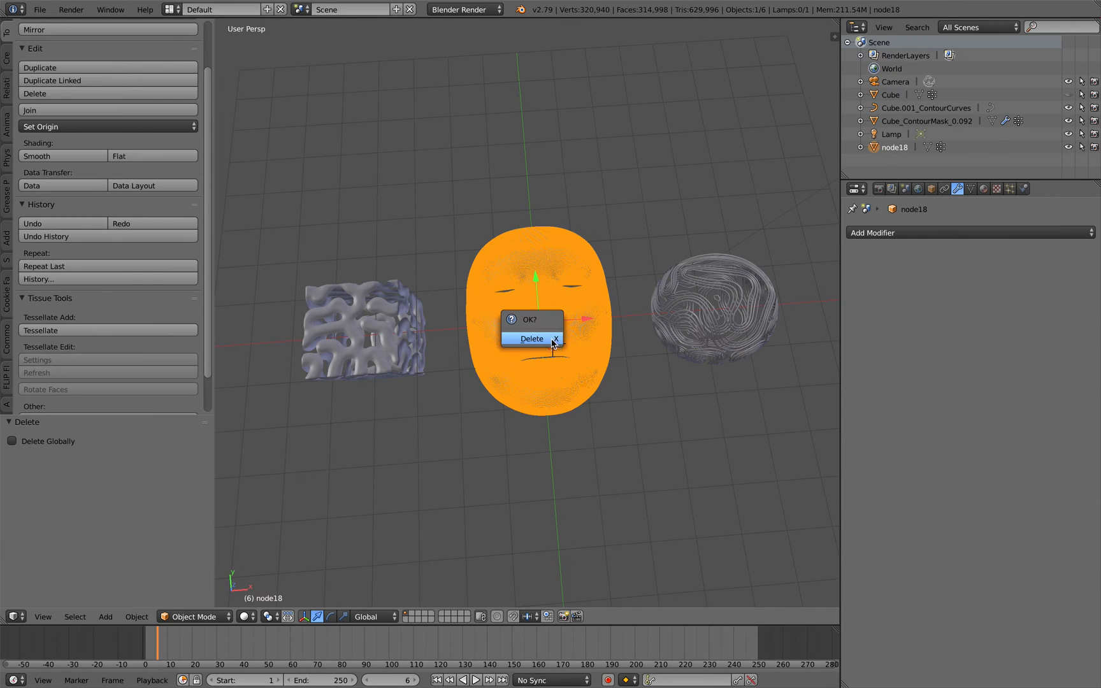
pyautogui.click(534, 340)
pyautogui.click(40, 10)
pyautogui.moveTo(74, 52)
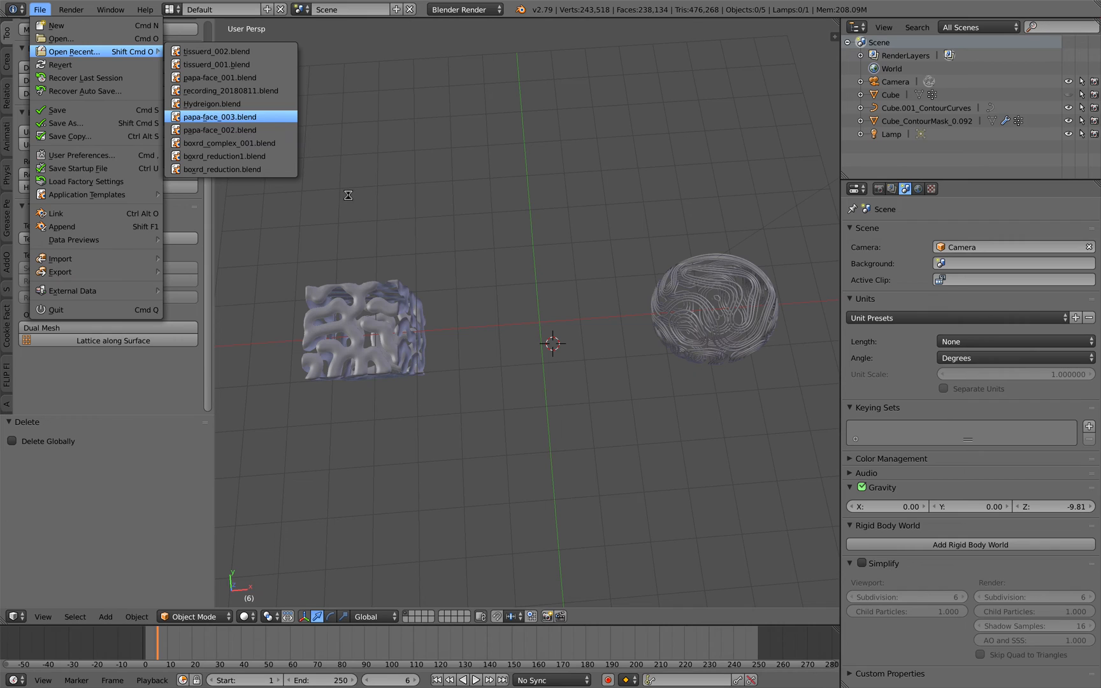
pyautogui.click(219, 115)
# Copy the node18_ContourMask_0.200 object and reopen tissuerd_002.blend
pyautogui.hotkey('ctrl', 'c')
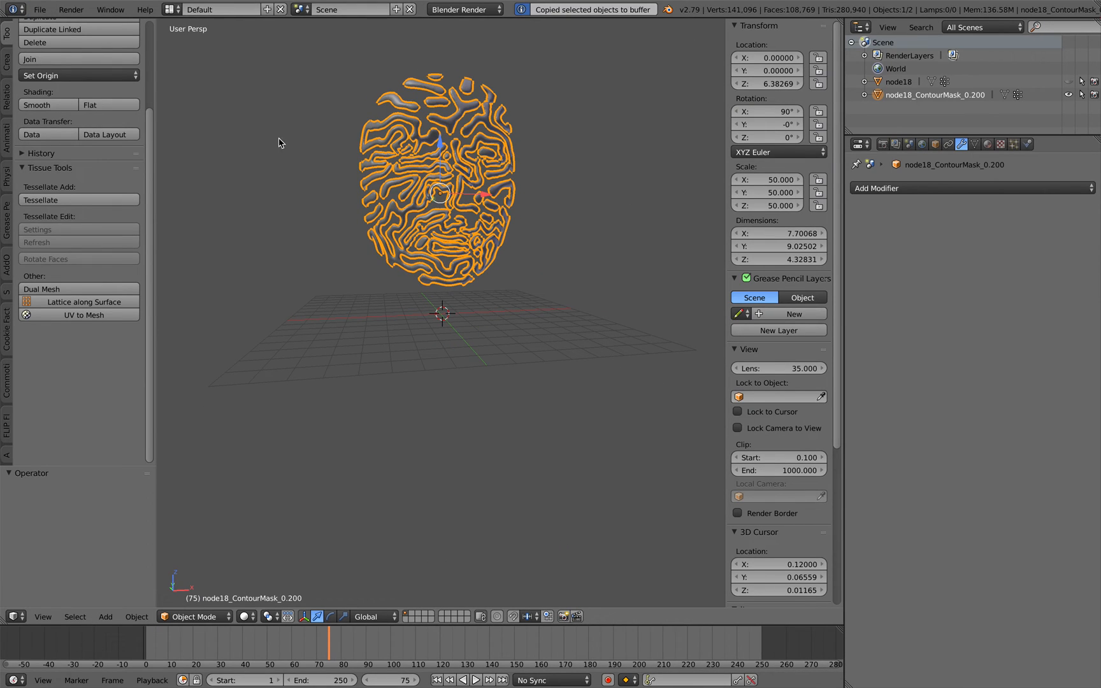
pyautogui.click(40, 8)
pyautogui.moveTo(74, 51)
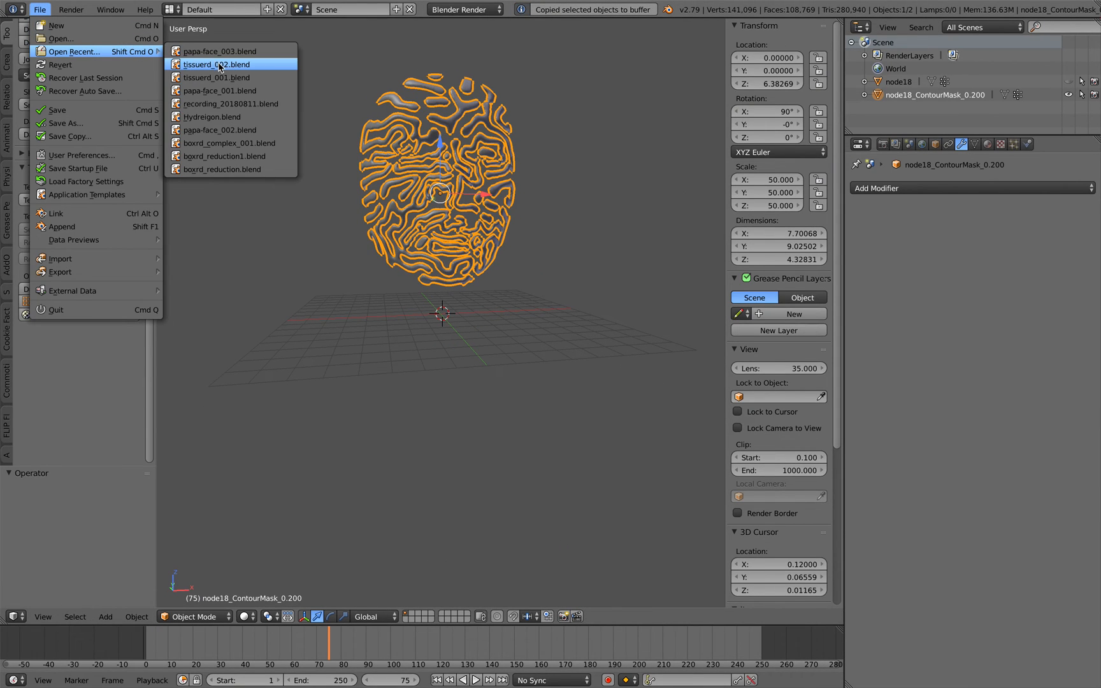
pyautogui.click(223, 65)
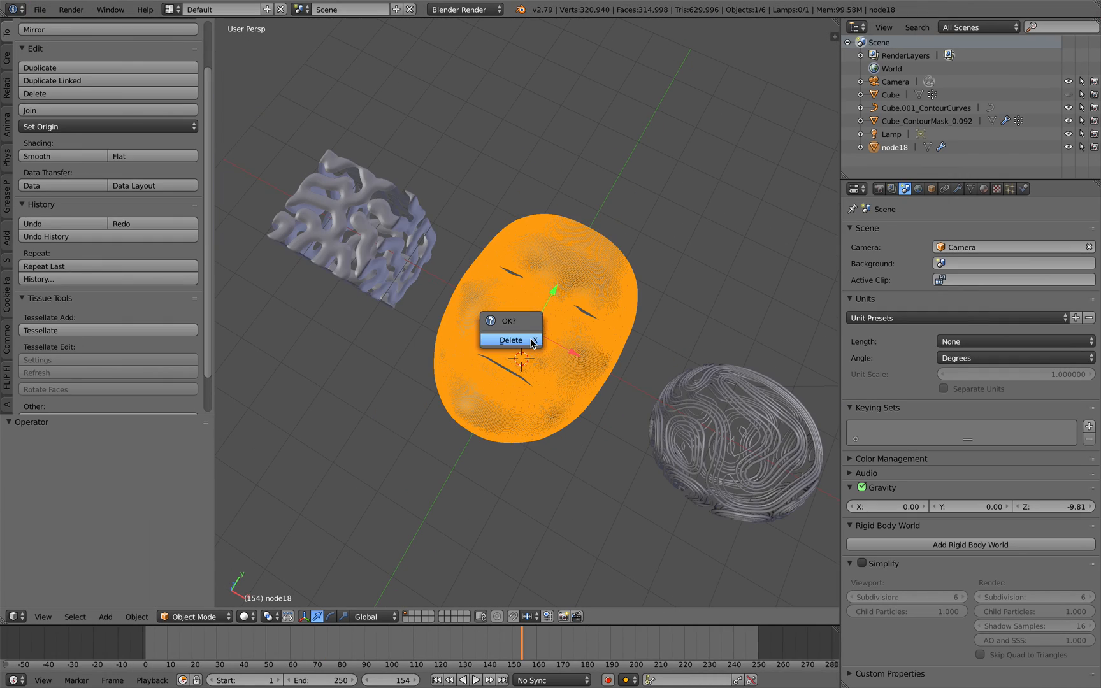
# Paste the contour-mask face, shrink it, raise it and rotate it -90° on X to stand upright
pyautogui.hotkey('ctrl', 'v')
pyautogui.scroll(-3, 530, 342)
pyautogui.press('s')
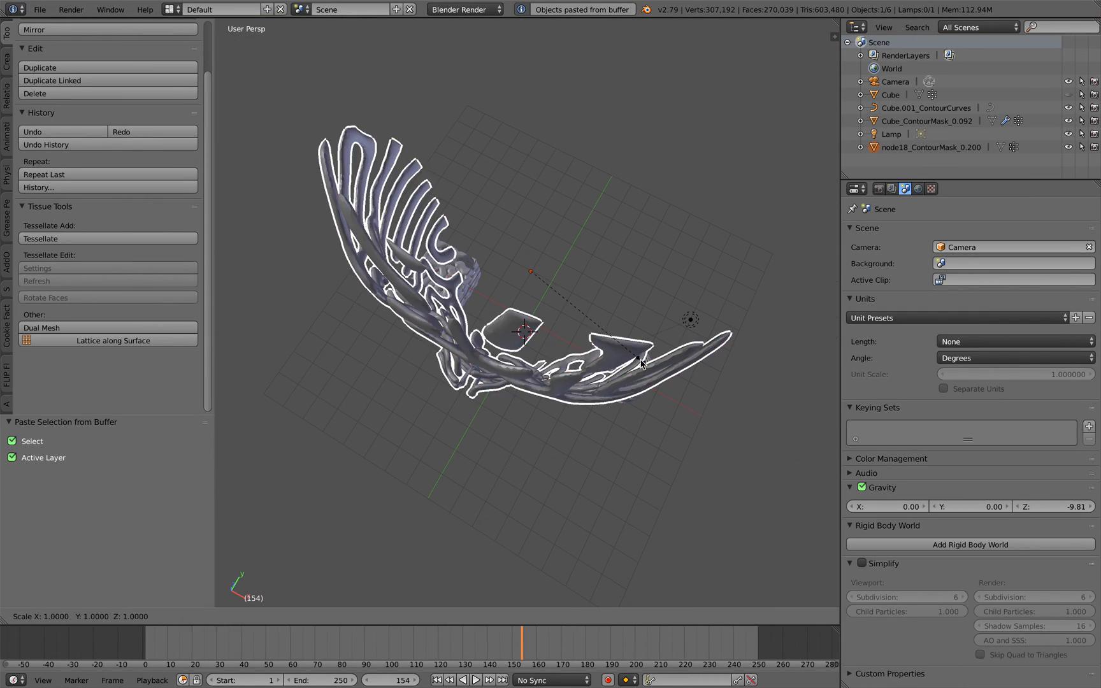
pyautogui.click(575, 337)
pyautogui.press('g')
pyautogui.moveTo(550, 293); pyautogui.dragTo(533, 288, button='middle')
pyautogui.click(537, 290)
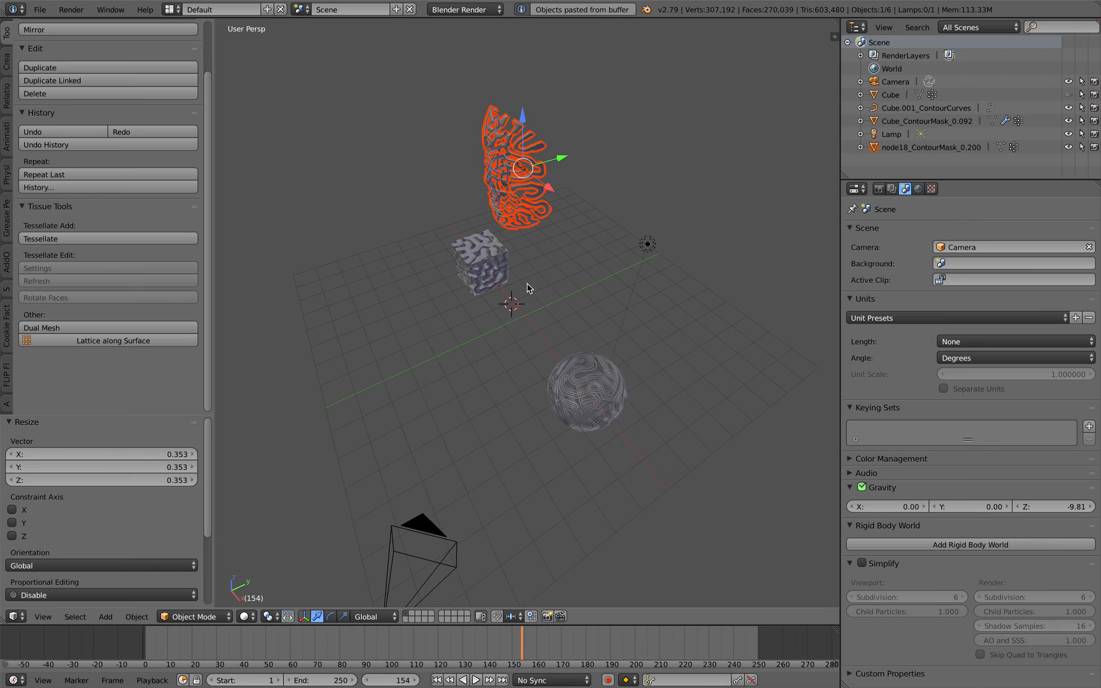
pyautogui.write('rx90')
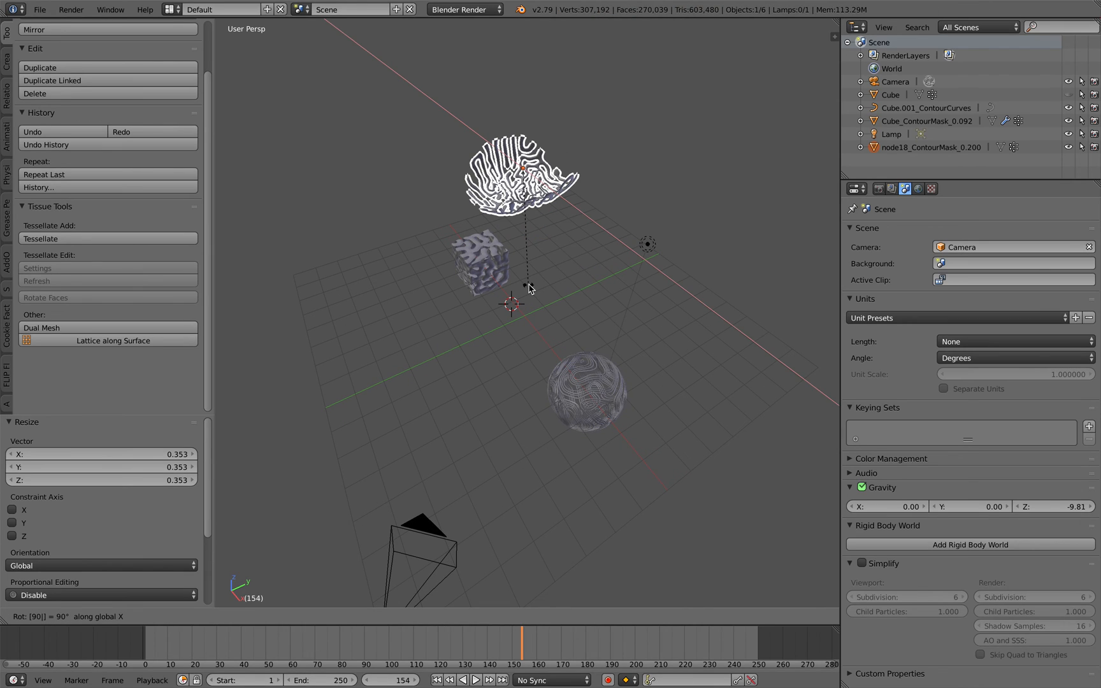
pyautogui.press('-')
pyautogui.click(529, 286)
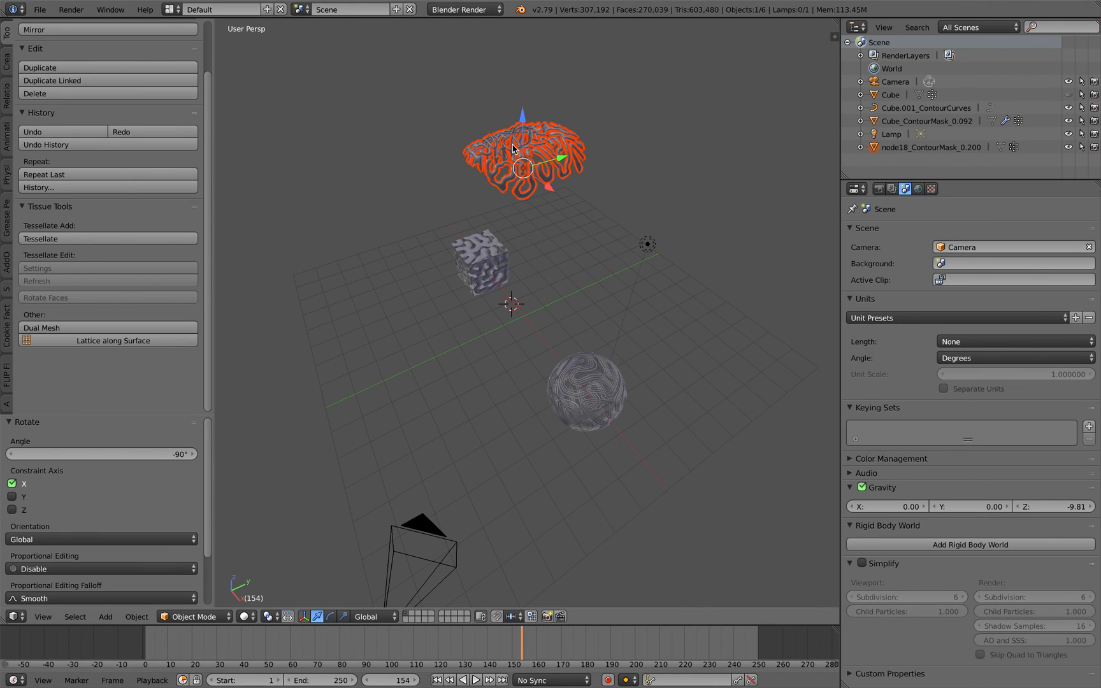
# Lower the face on Z onto the grid, enlarge it to match cube and sphere, and deselect in Edit mode
pyautogui.press('g')
pyautogui.press('z')
pyautogui.click(522, 310)
pyautogui.press('s')
pyautogui.click(640, 336)
pyautogui.moveTo(640, 335); pyautogui.dragTo(645, 332, button='middle')
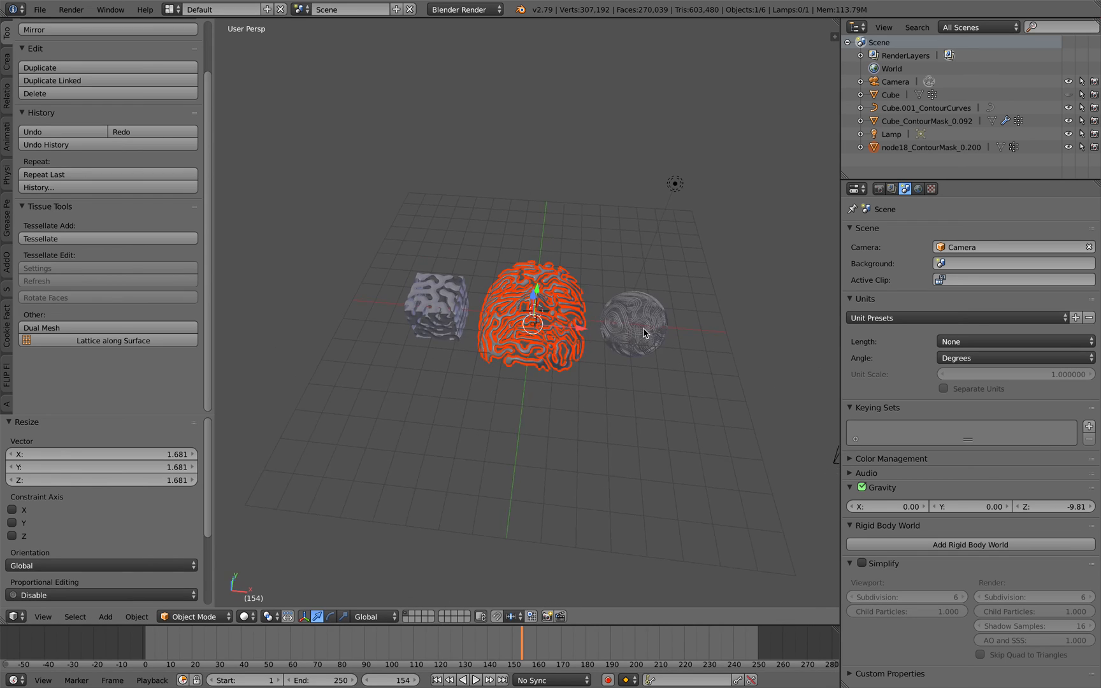
pyautogui.scroll(3, 645, 333)
pyautogui.press('Tab')
pyautogui.press('Tab')
pyautogui.press('a')
pyautogui.scroll(3, 644, 344)
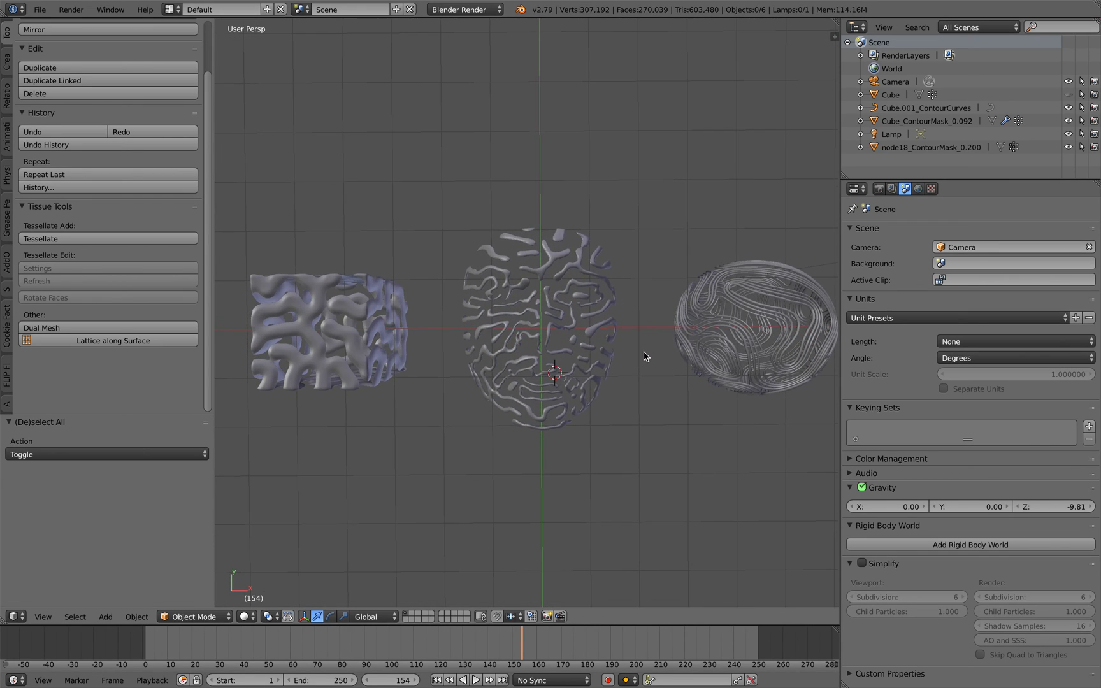
pyautogui.moveTo(645, 355)
pyautogui.mouseDown(button='middle')
pyautogui.moveTo(632, 324)
pyautogui.moveTo(611, 324)
pyautogui.mouseUp(button='middle')
pyautogui.moveTo(377, 281)
pyautogui.mouseDown(button='middle')
pyautogui.moveTo(407, 227)
pyautogui.moveTo(496, 273)
pyautogui.mouseUp(button='middle')
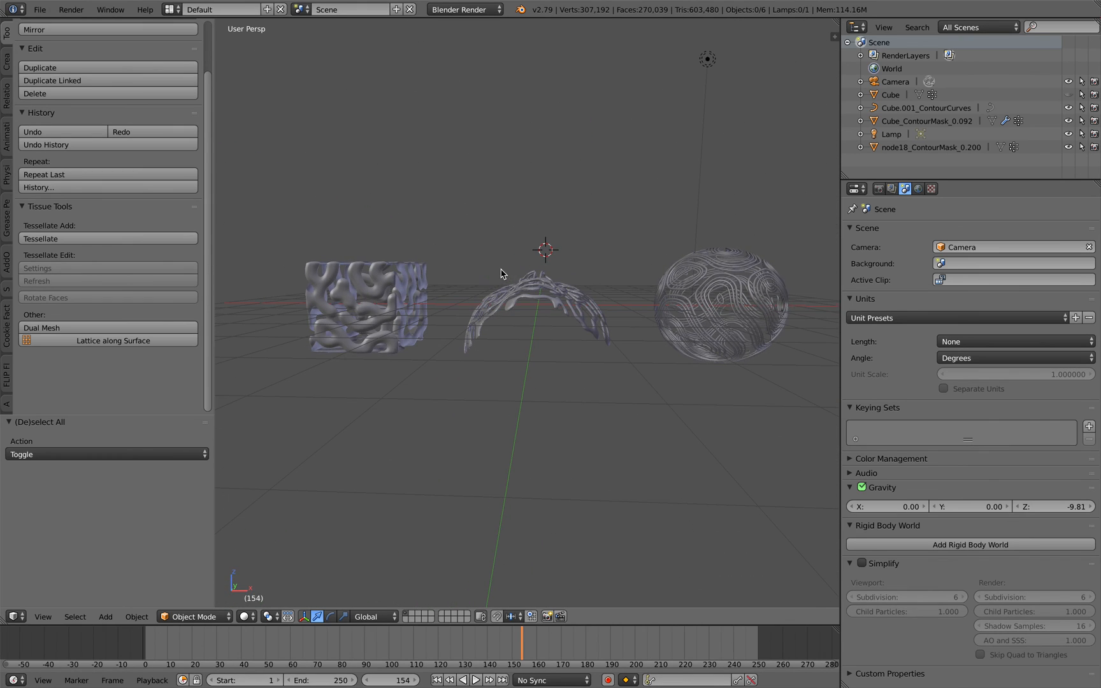
pyautogui.rightClick(517, 297)
pyautogui.moveTo(534, 327)
pyautogui.mouseDown(button='middle')
pyautogui.moveTo(550, 259)
pyautogui.moveTo(602, 283)
pyautogui.mouseUp(button='middle')
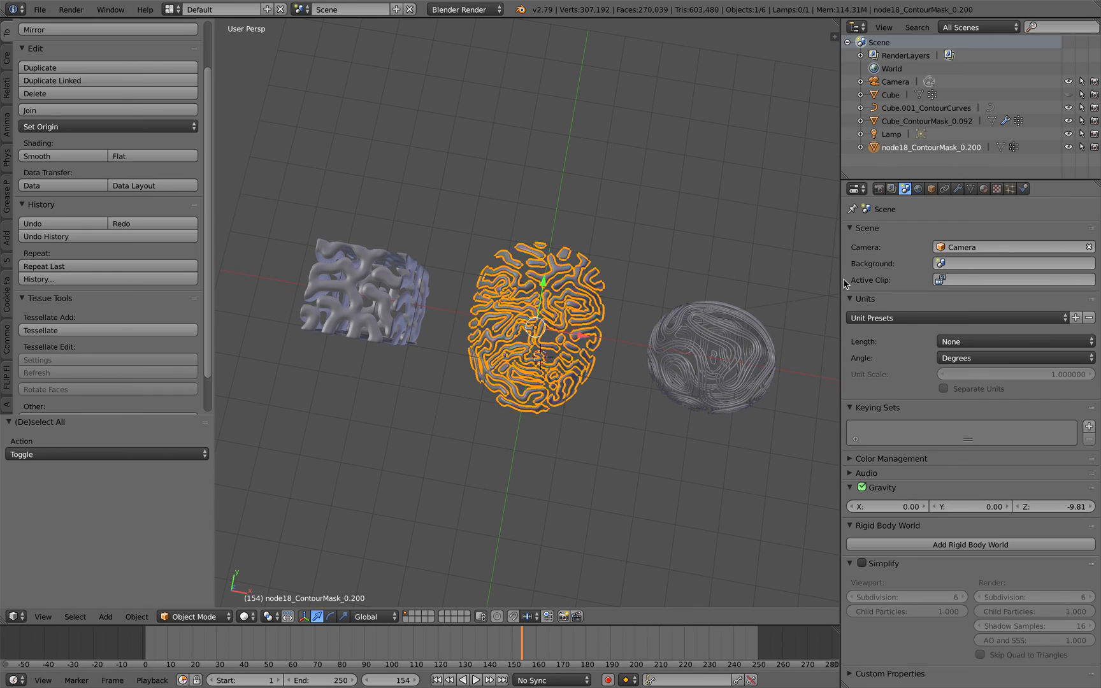
pyautogui.moveTo(843, 282); pyautogui.dragTo(871, 283)
pyautogui.scroll(2, 669, 288)
pyautogui.scroll(-1, 669, 288)
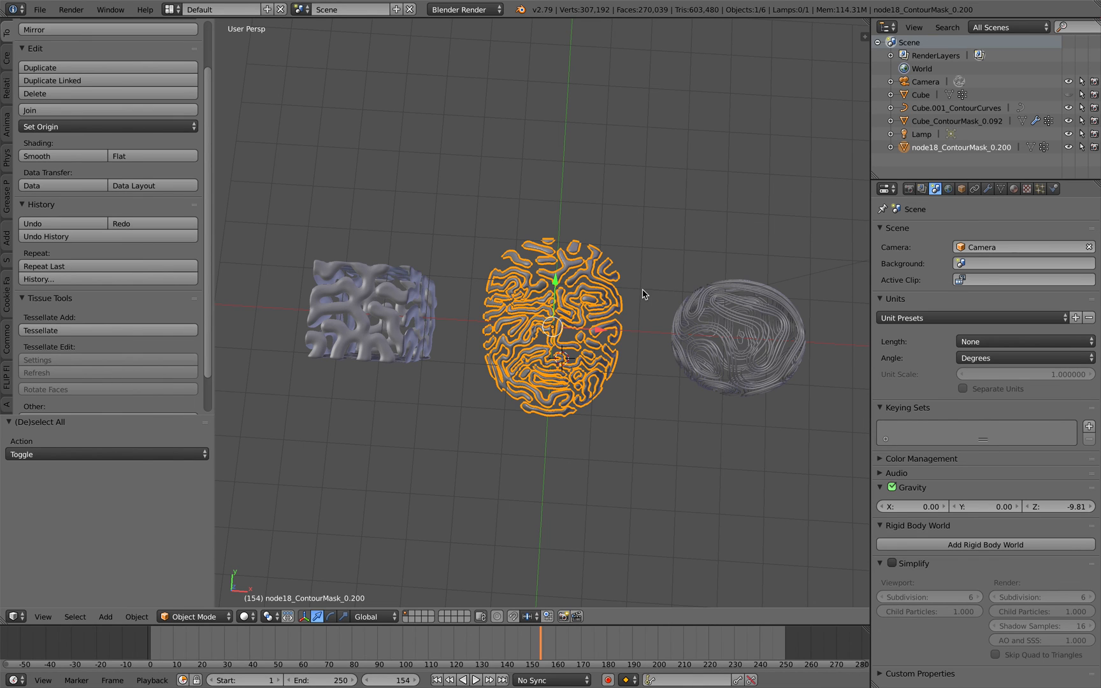
pyautogui.moveTo(642, 293); pyautogui.dragTo(611, 272, button='middle')
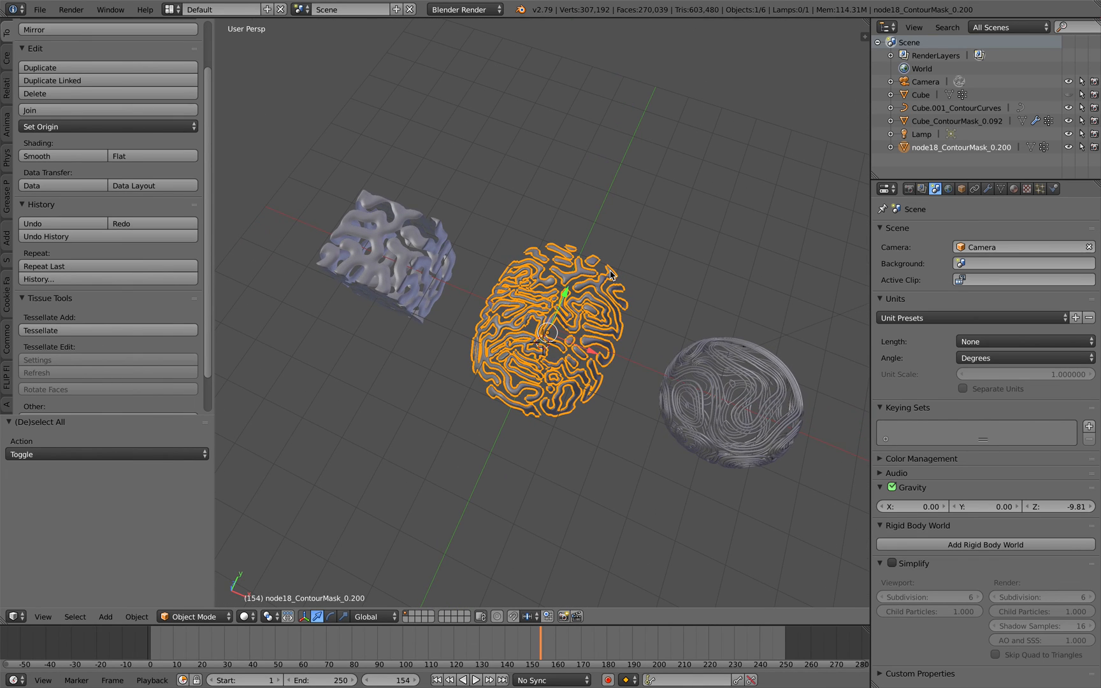
pyautogui.moveTo(494, 266)
pyautogui.mouseDown(button='middle')
pyautogui.moveTo(508, 259)
pyautogui.moveTo(551, 310)
pyautogui.mouseUp(button='middle')
pyautogui.press('a')
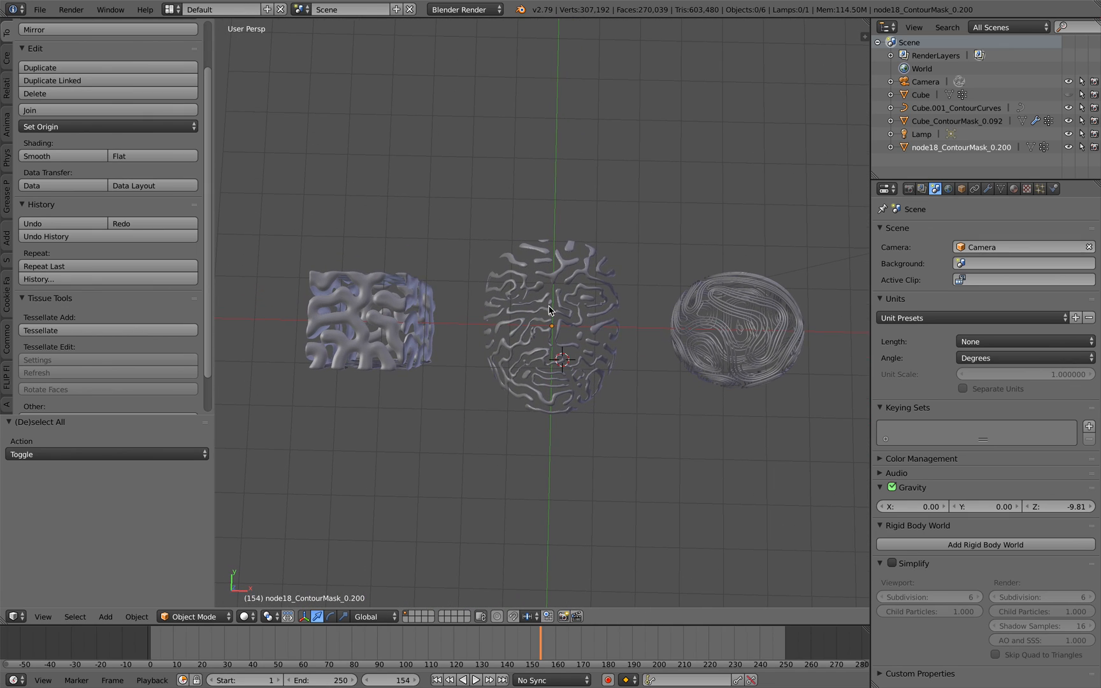